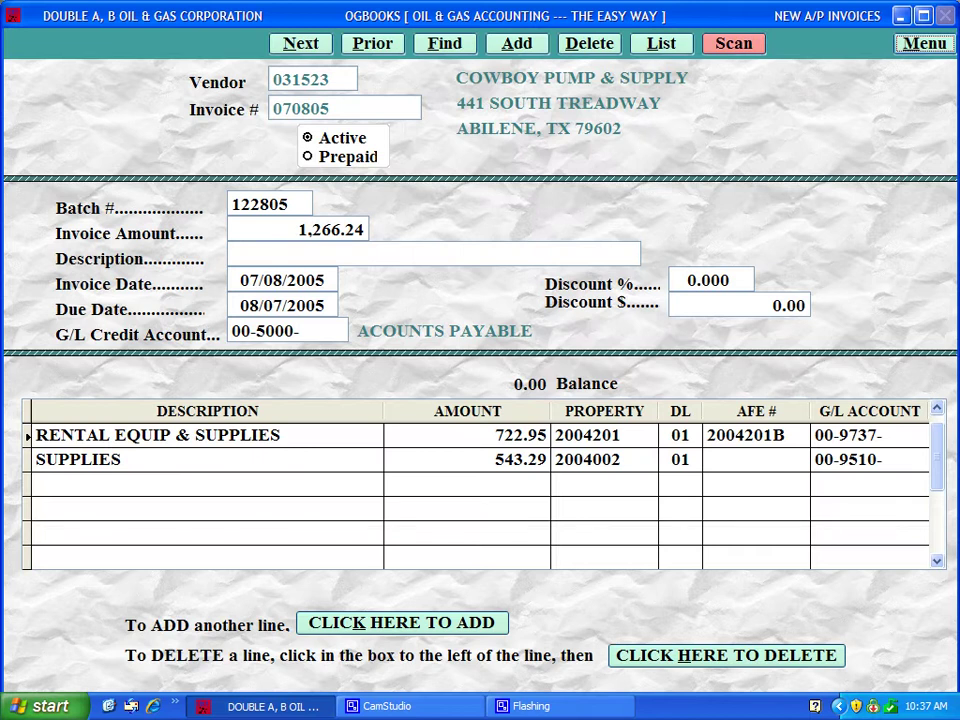
# Step: Start a new active A/P invoice for vendor Crozier Pipe Company with invoice number 5.1898
pyautogui.click(522, 46)
pyautogui.doubleClick(417, 240)
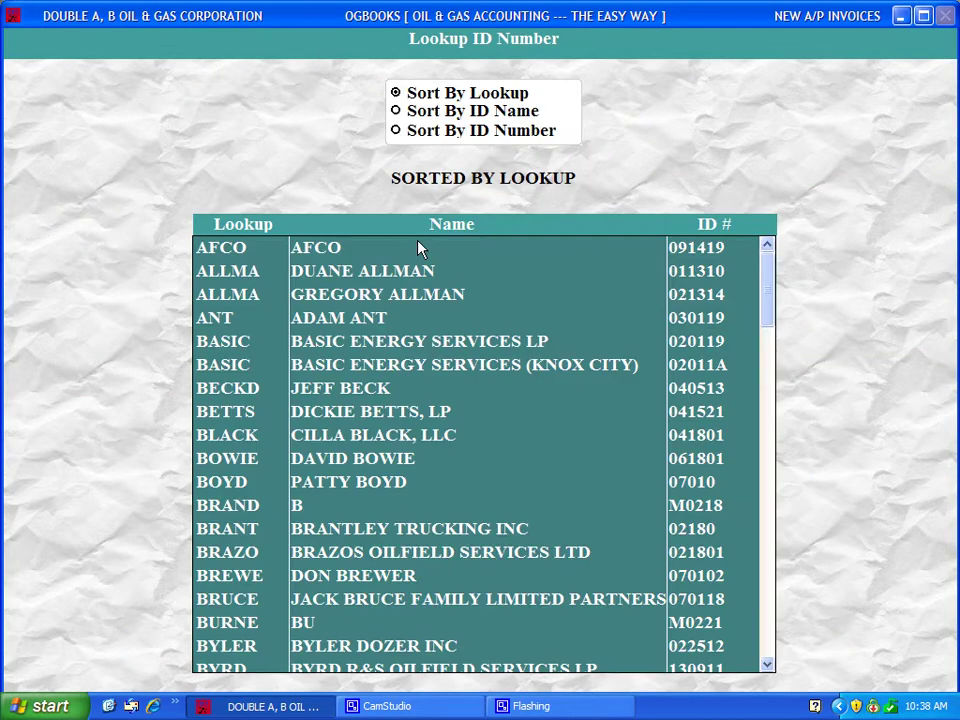
pyautogui.write('cr')
pyautogui.press('Return')
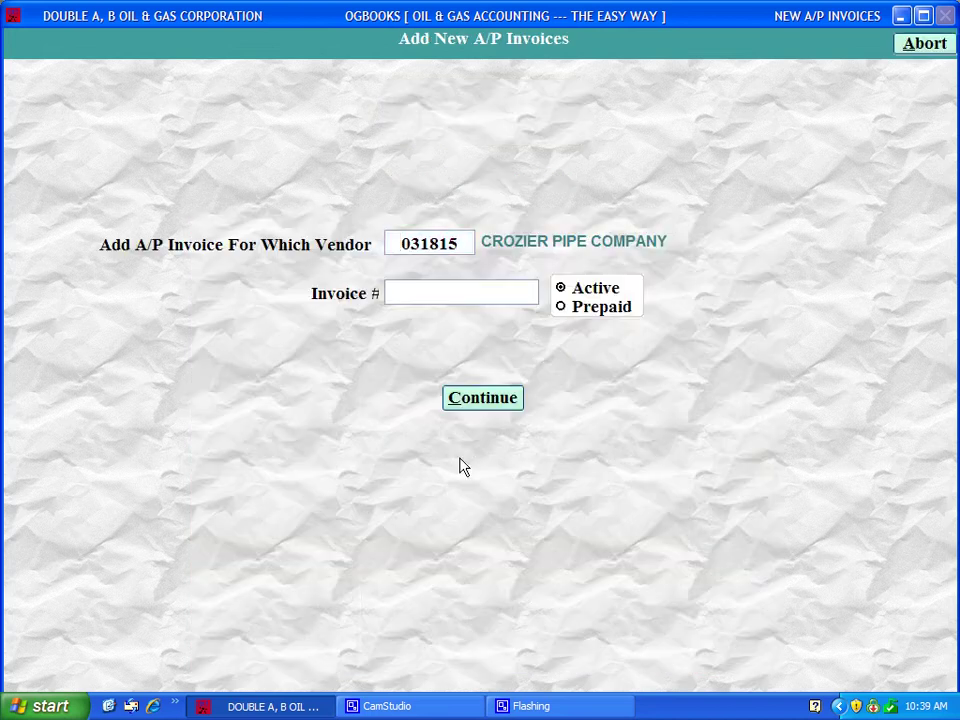
pyautogui.click(429, 300)
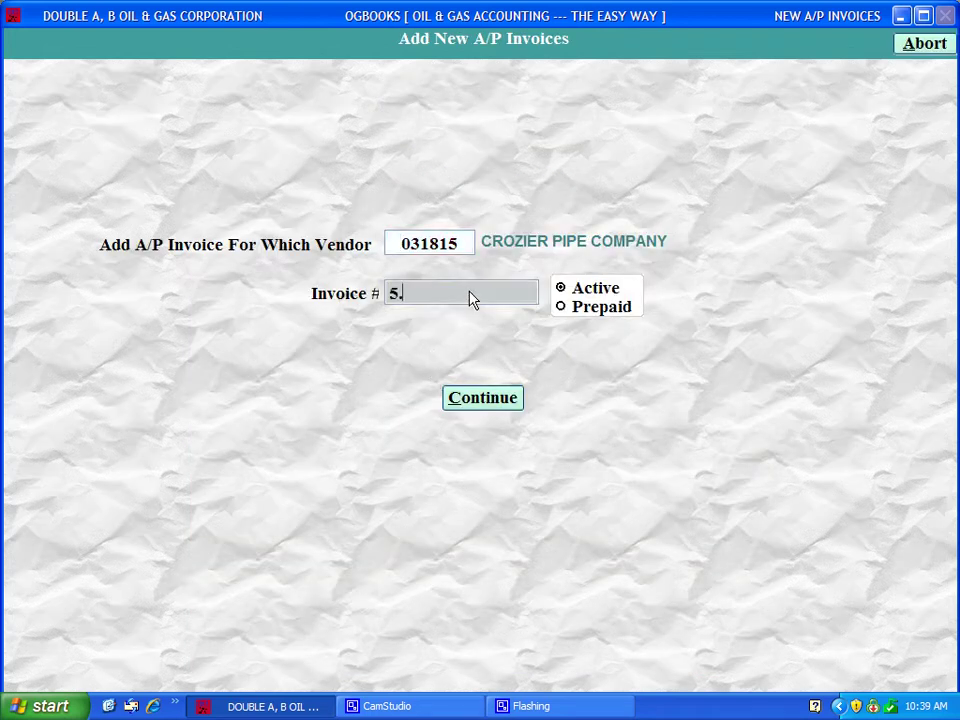
pyautogui.write('5.1898')
pyautogui.click(485, 404)
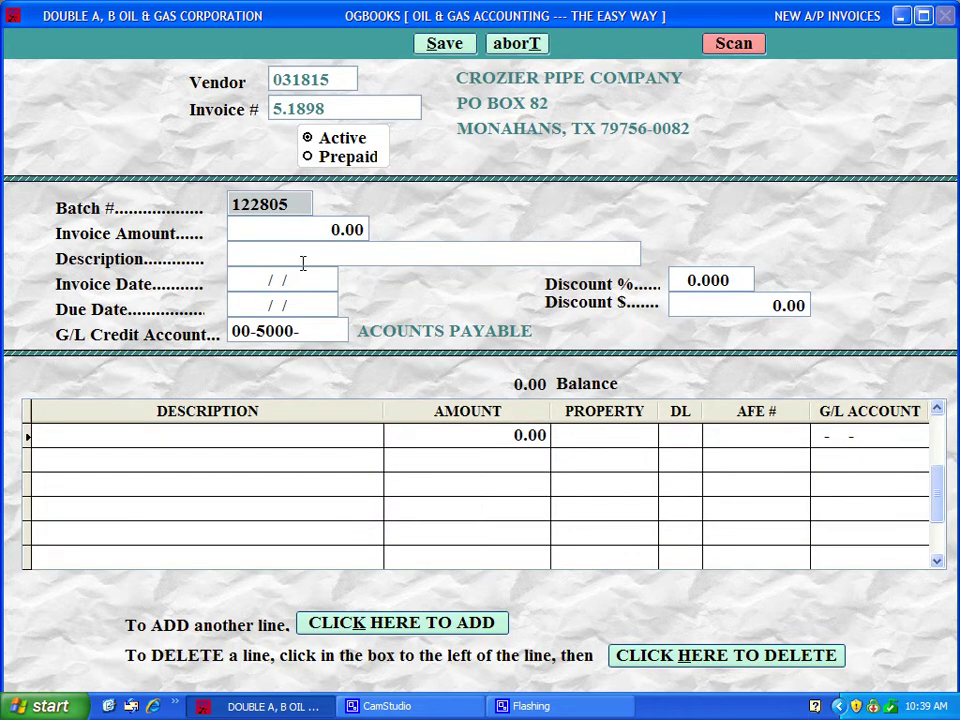
# Step: Set the invoice amount to 8520.90 and the invoice date to 01/15/2005, accepting the default due date and credit account
pyautogui.click(288, 230)
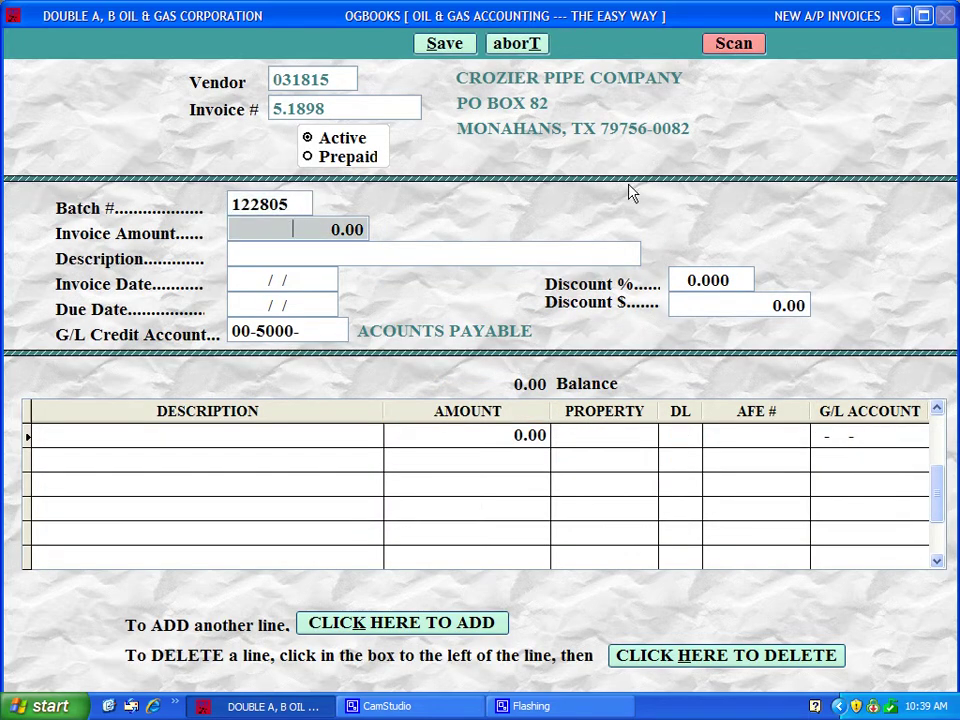
pyautogui.write('8520.90')
pyautogui.press('Return')
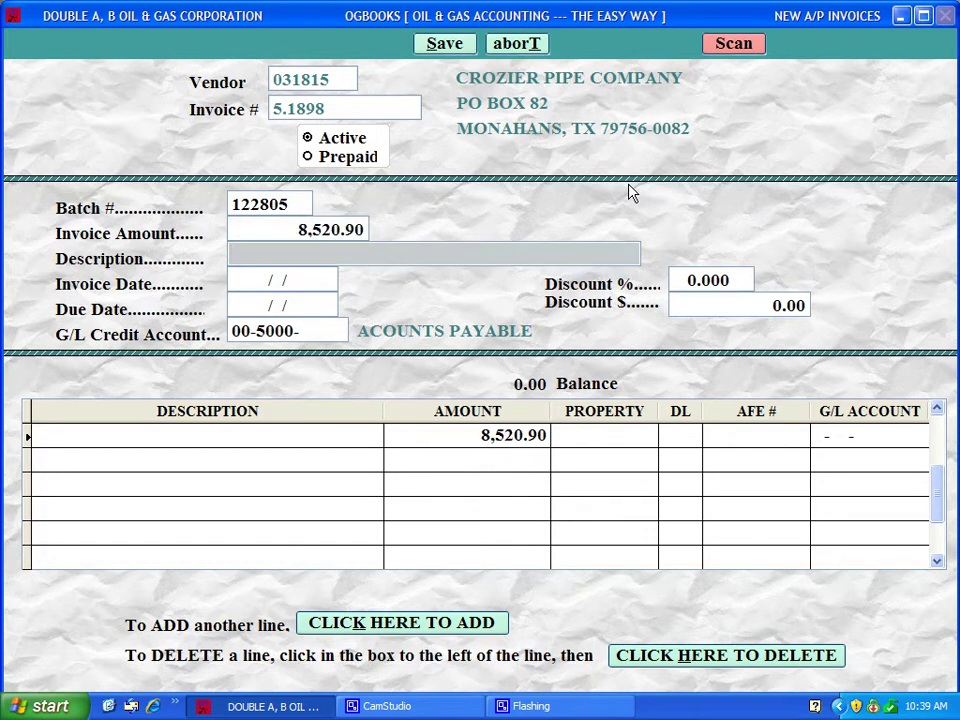
pyautogui.press('Return')
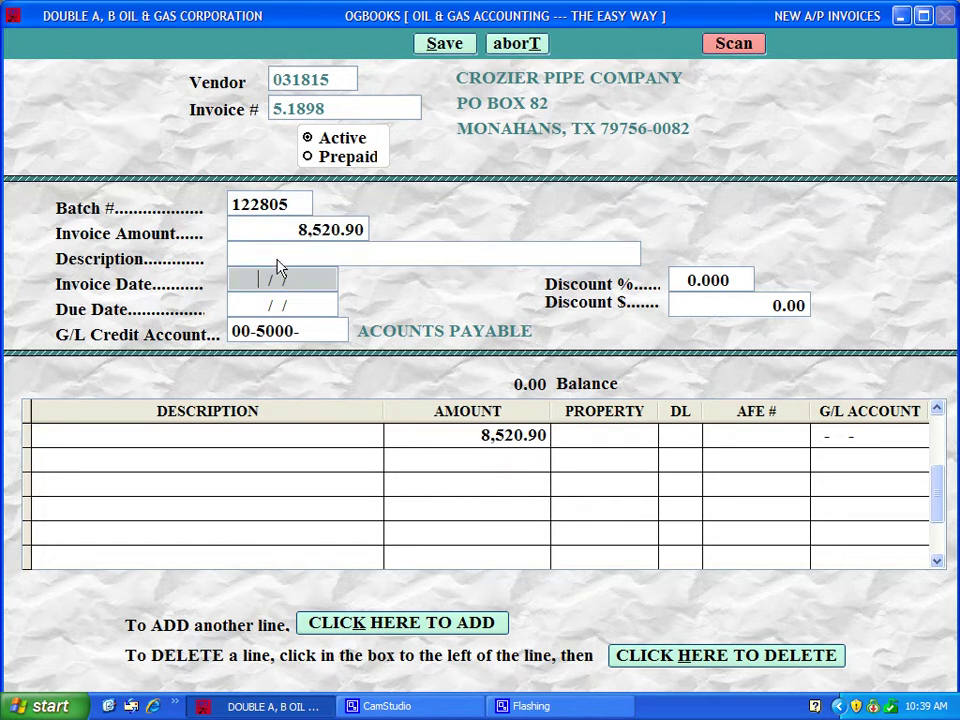
pyautogui.write('01/15/2005')
pyautogui.press('Return')
pyautogui.press('Return')
pyautogui.press('Return')
pyautogui.press('Return')
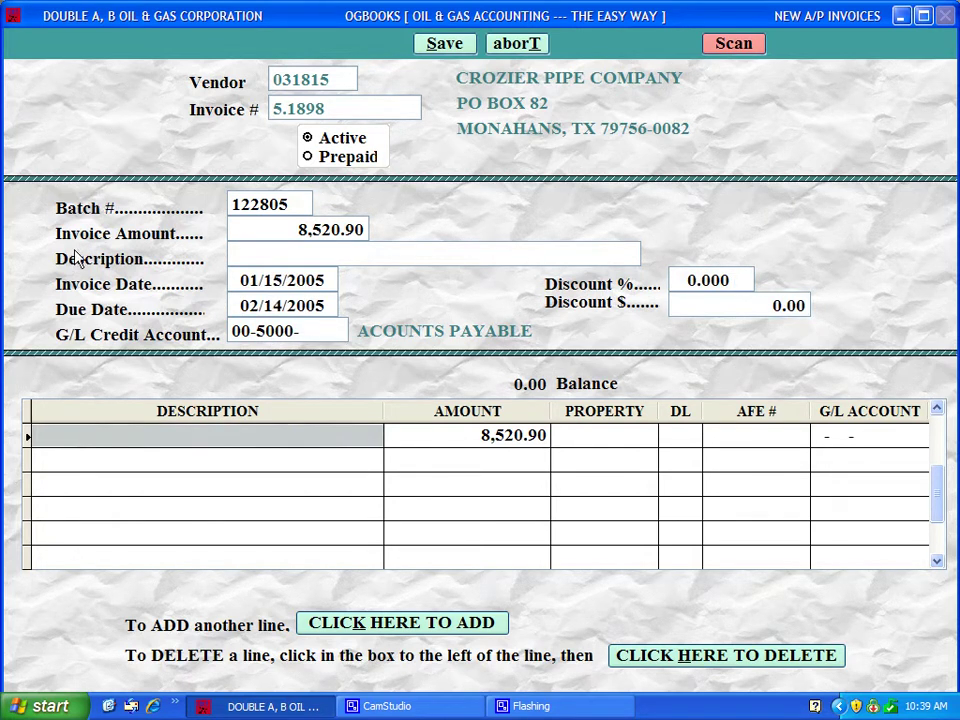
# Step: Assign the first distribution line to property LEHEW-HINDMAN UNIT 1-285, DL 01 and AFE 2004201B
pyautogui.press('Return')
pyautogui.press('Return')
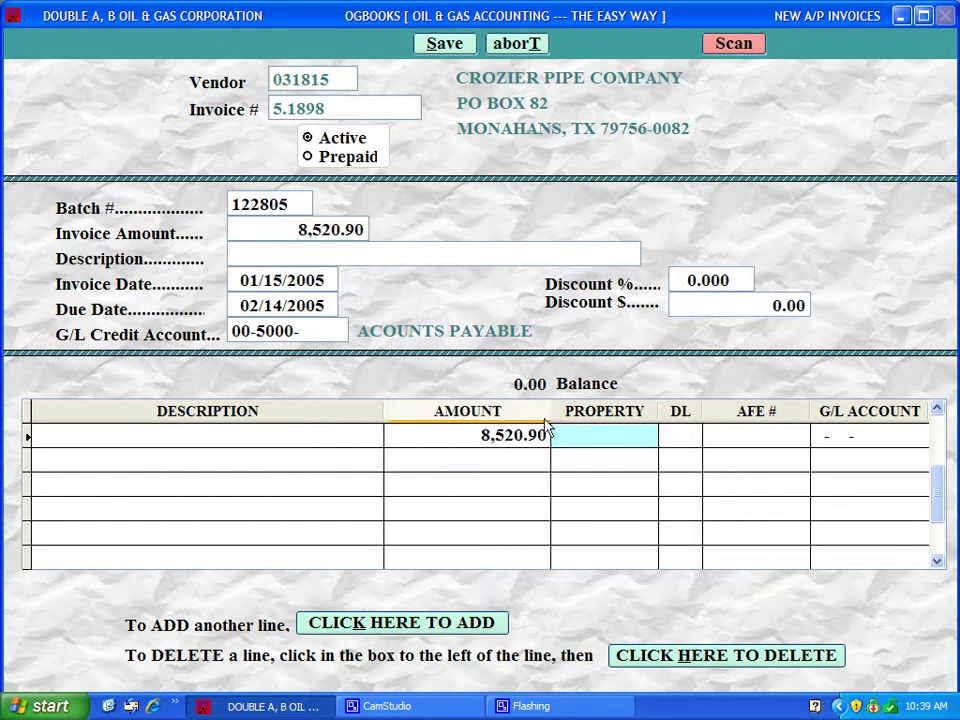
pyautogui.doubleClick(580, 436)
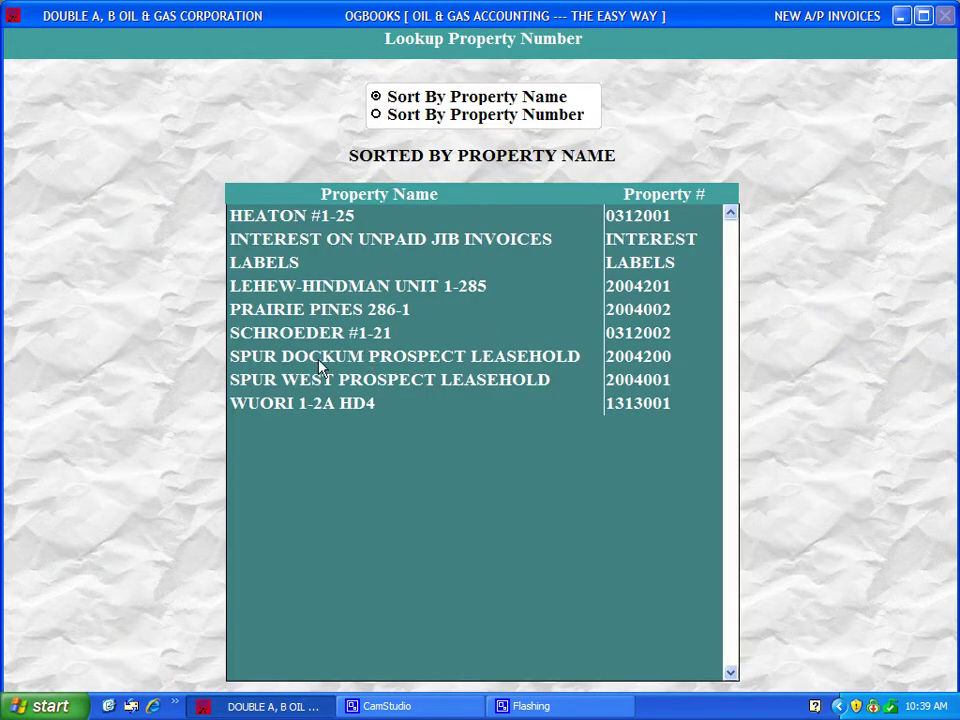
pyautogui.click(345, 287)
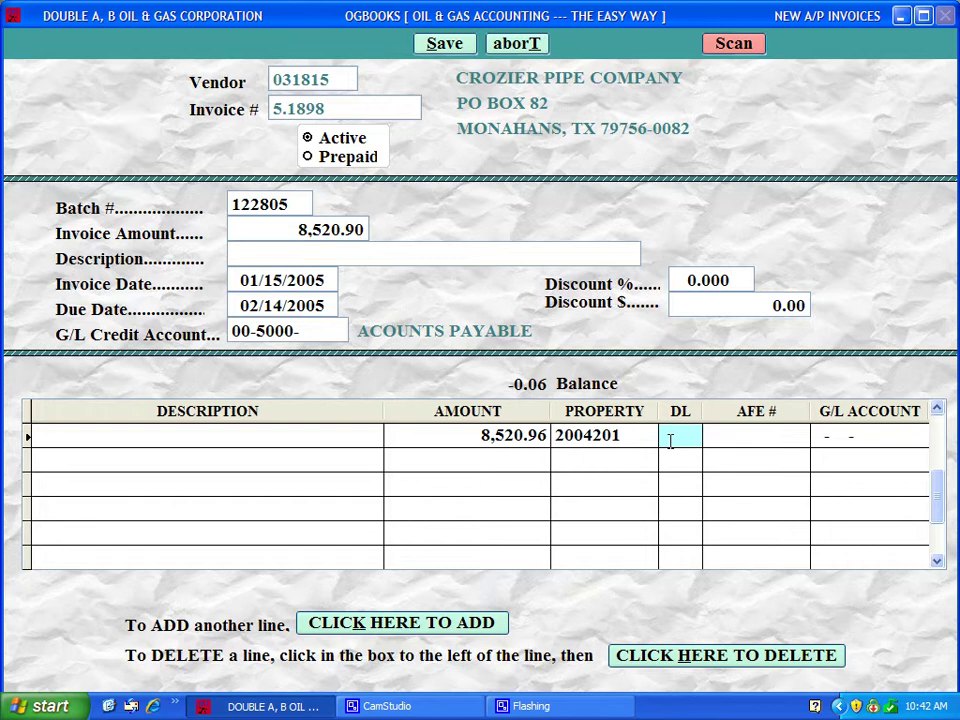
pyautogui.doubleClick(671, 441)
pyautogui.doubleClick(418, 240)
pyautogui.press('Tab')
pyautogui.doubleClick(504, 252)
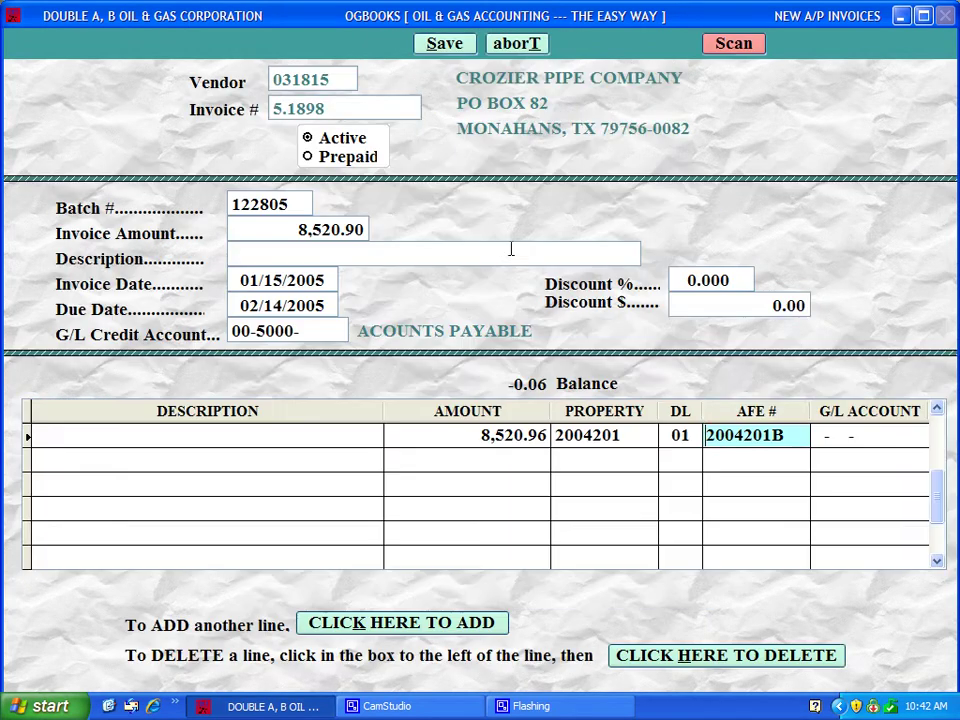
# Step: Assign the billable G/L account SURFACE CASING to the distribution line
pyautogui.doubleClick(814, 440)
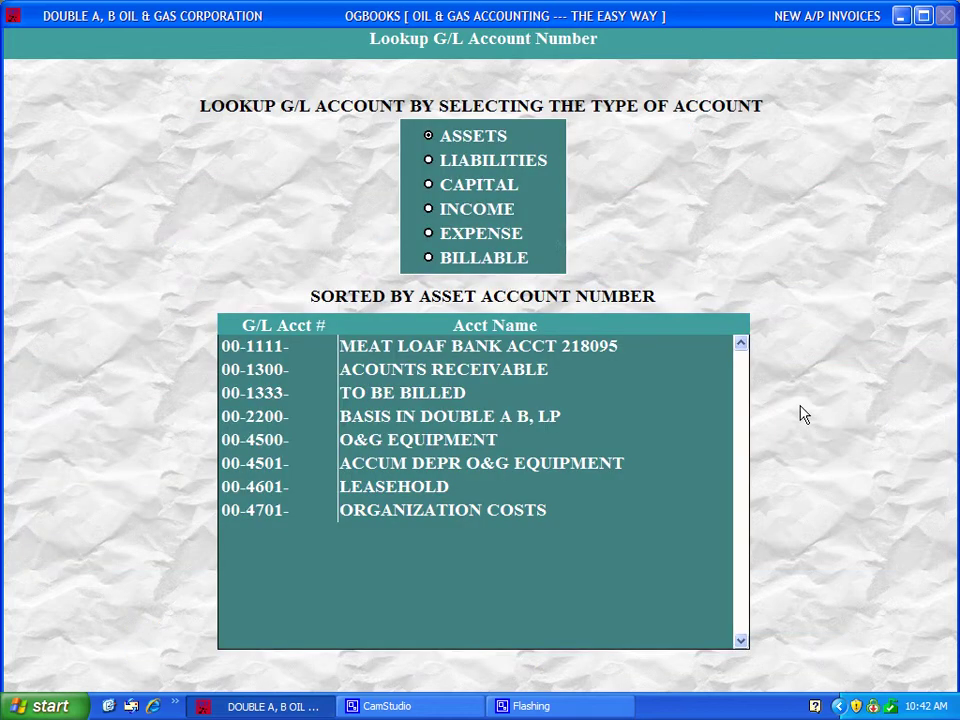
pyautogui.click(525, 262)
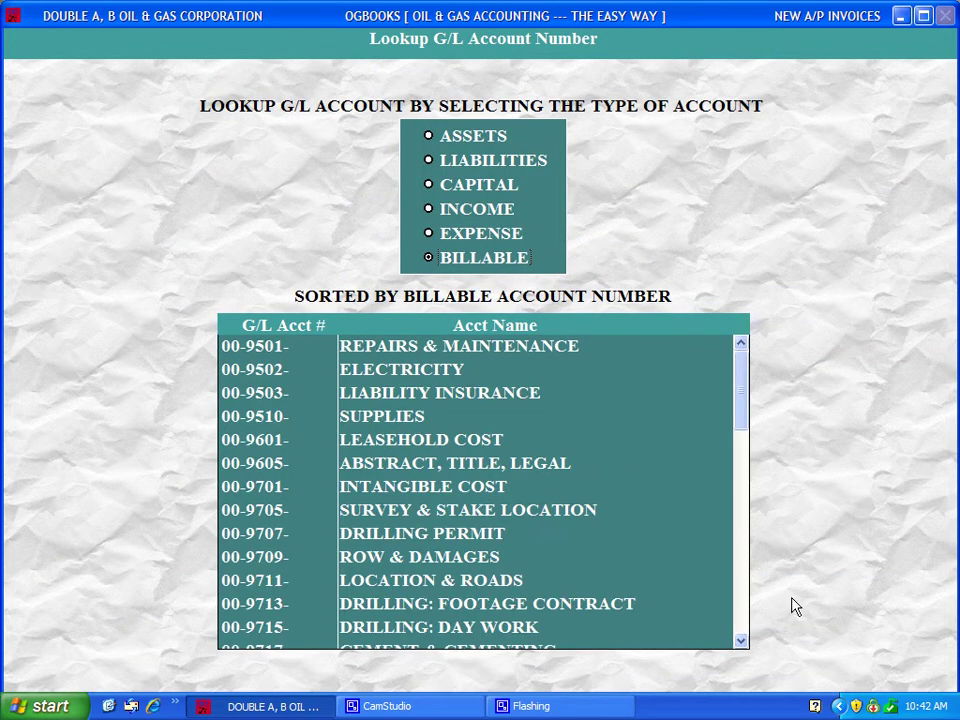
pyautogui.scroll(-9, 738, 598)
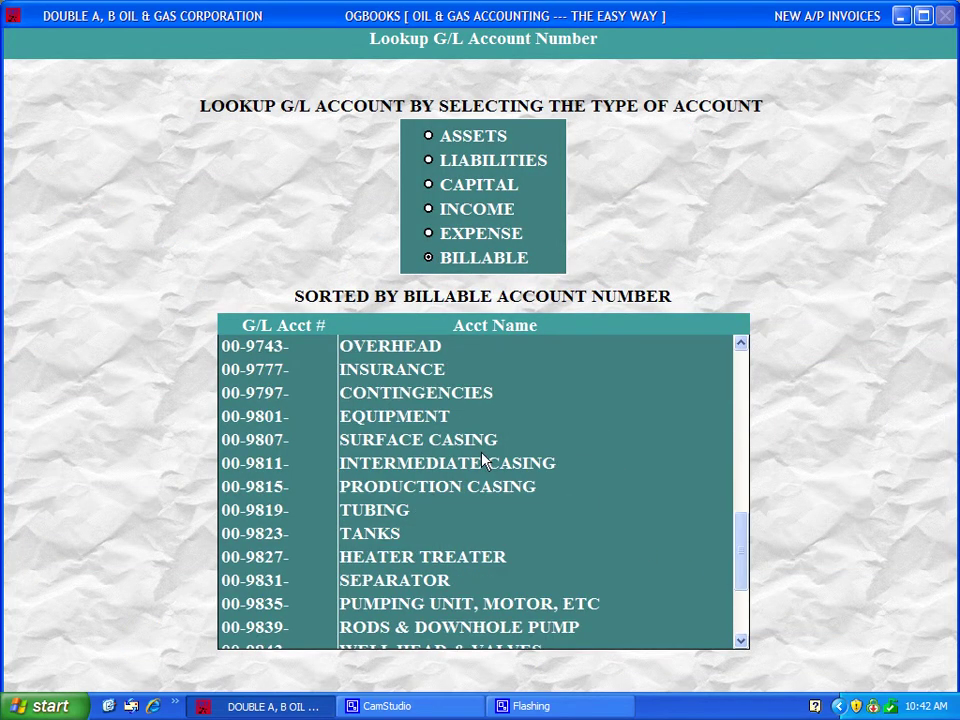
pyautogui.doubleClick(418, 440)
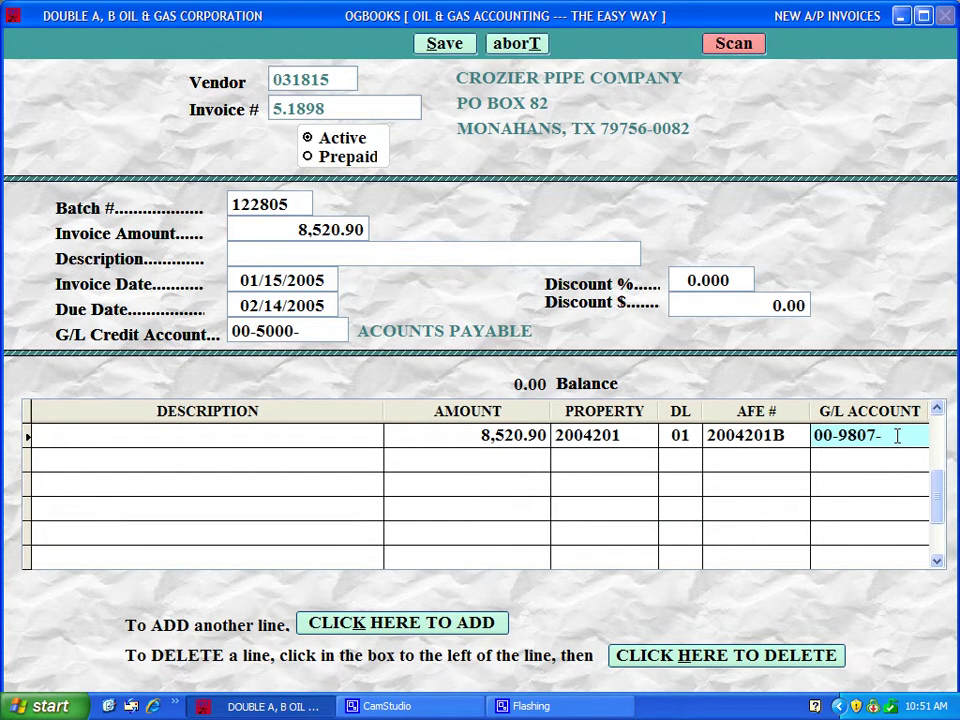
pyautogui.press('Return')
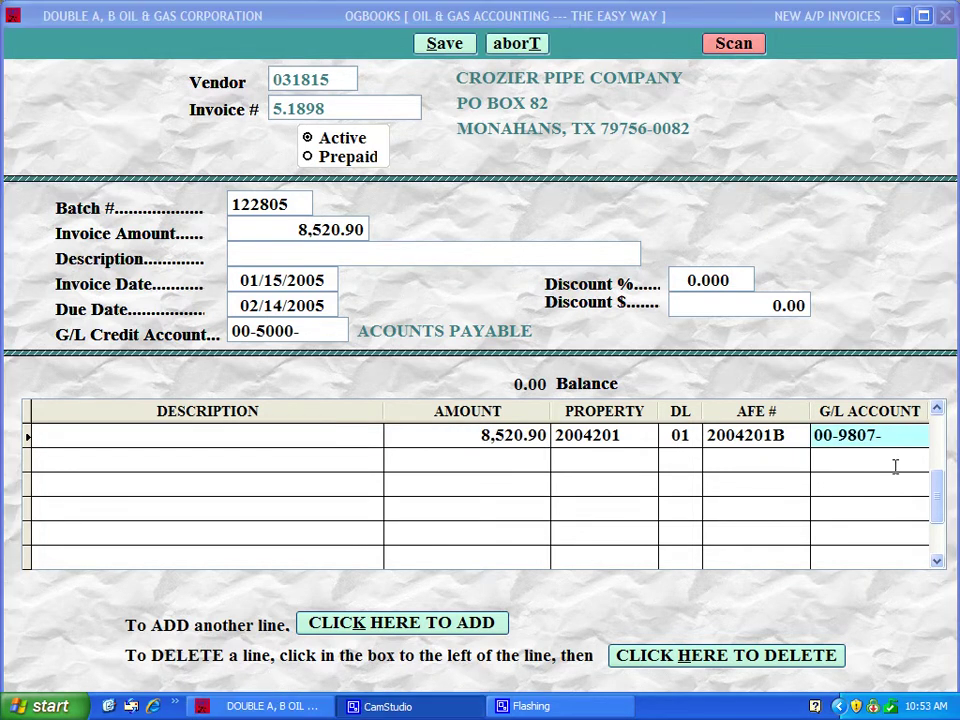
pyautogui.press('Return')
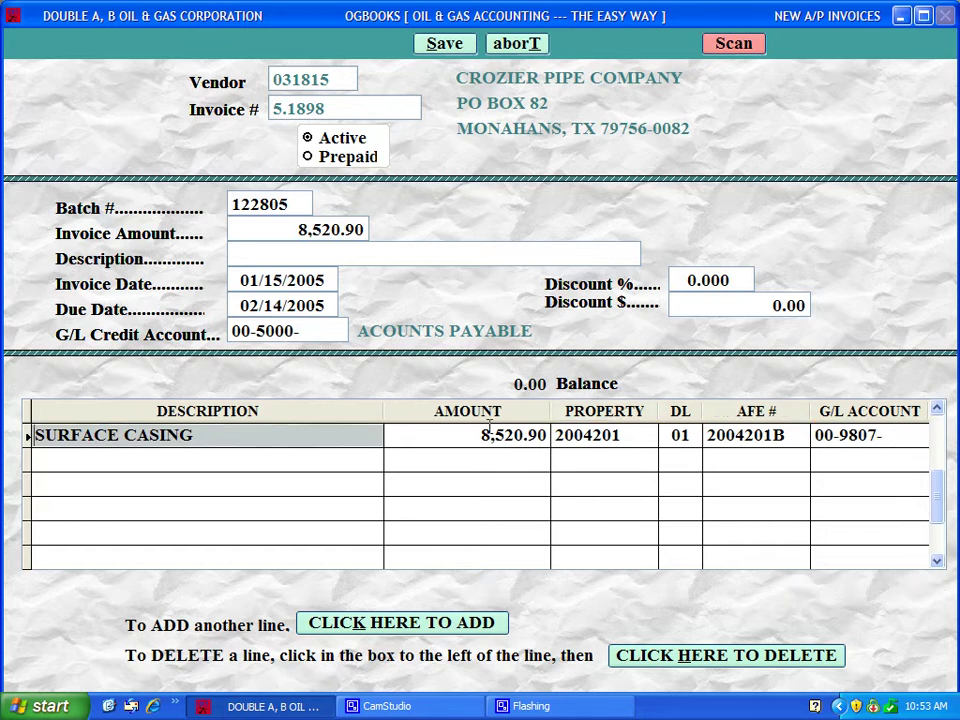
# Step: Change the line's description to 249.10' 13-3/8" NEW CASING and save the invoice
pyautogui.write("249.10' 13-3/8")
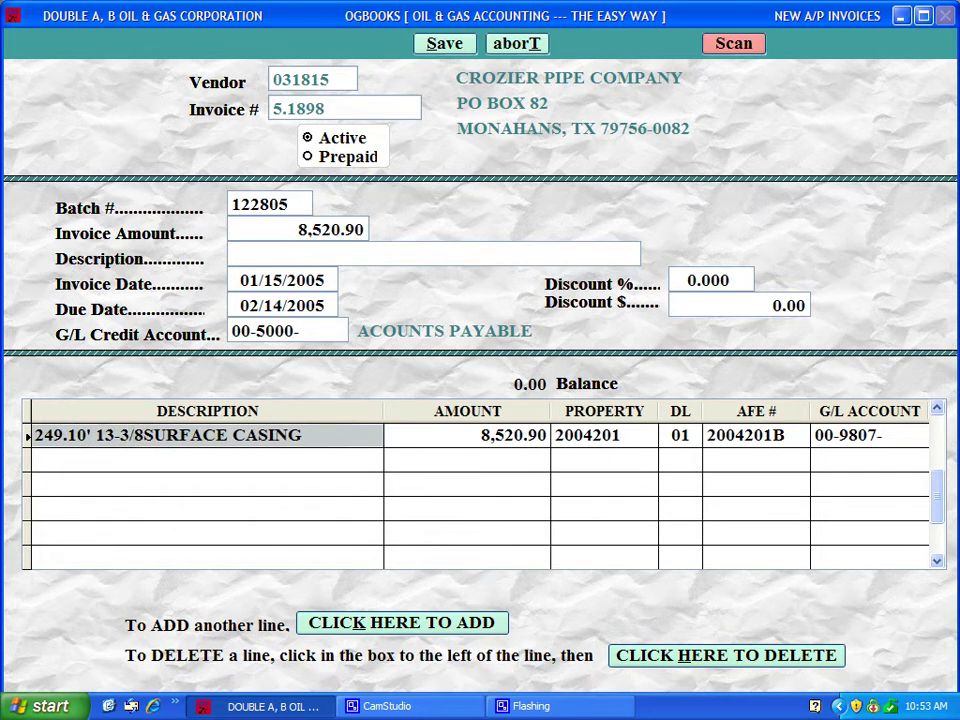
pyautogui.write('" NEW ')
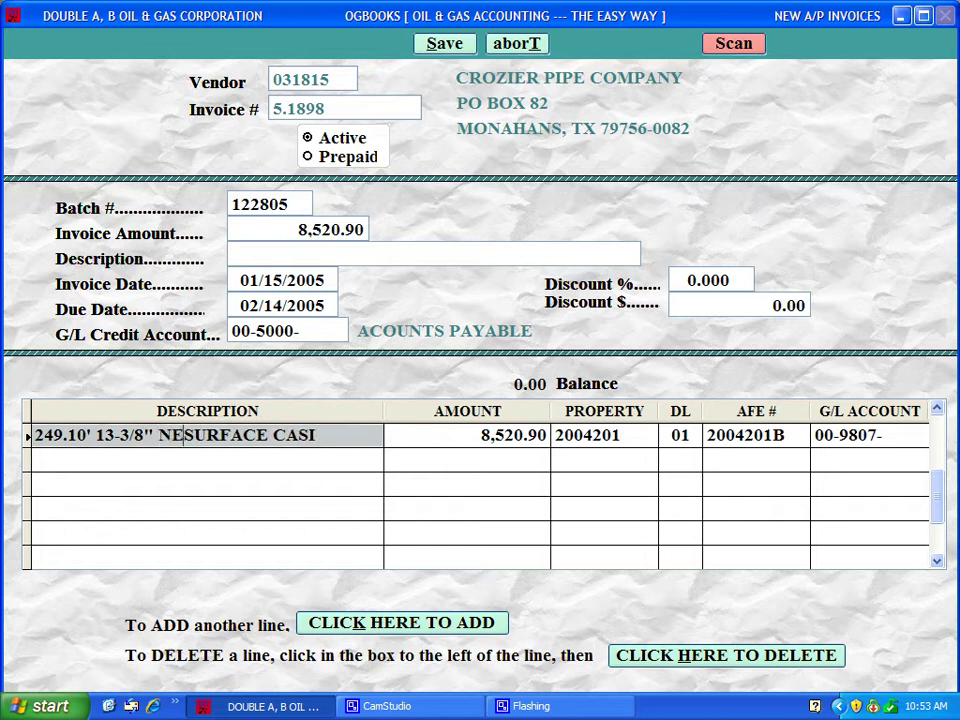
pyautogui.write('CASING')
pyautogui.press('Delete')
pyautogui.press('Delete')
pyautogui.press('Delete')
pyautogui.press('Delete')
pyautogui.click(467, 435)
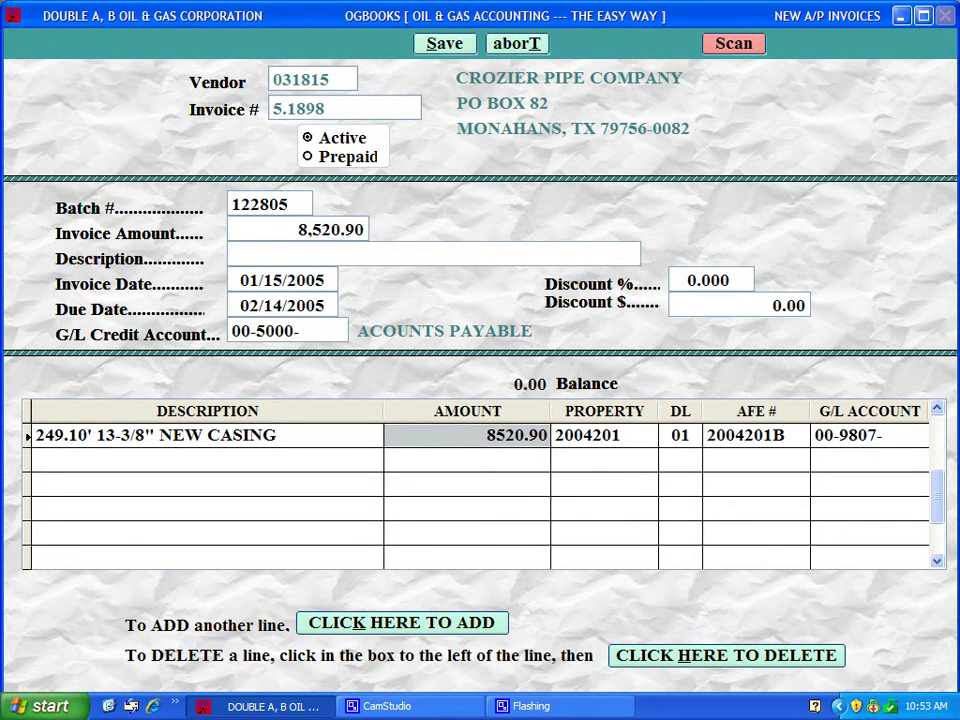
pyautogui.click(445, 44)
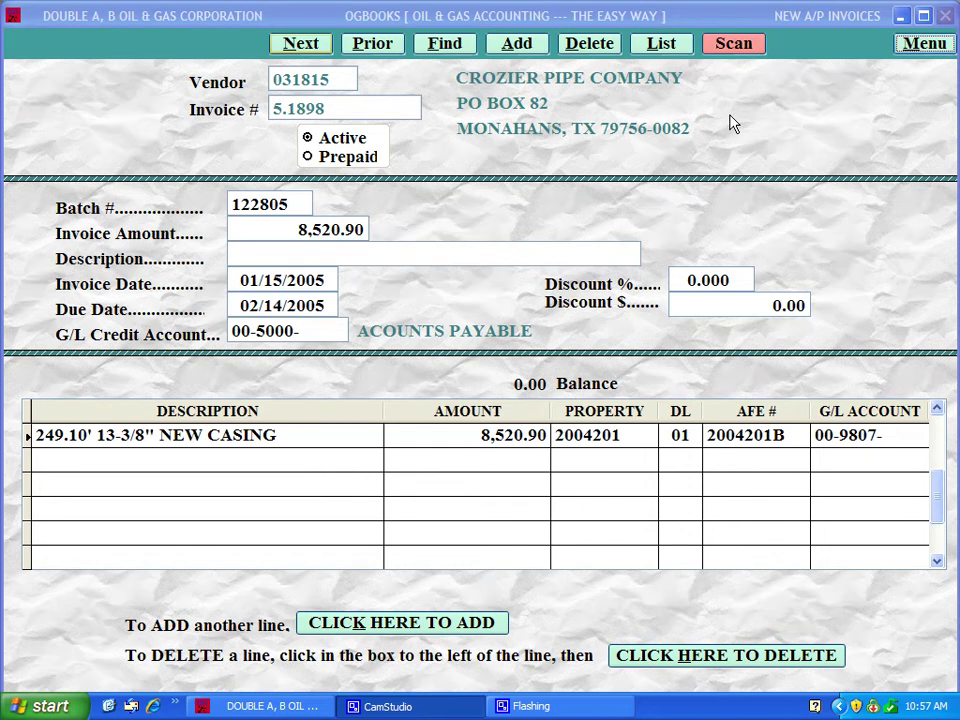
# Step: Scan the paper invoice into the saved record with the current scanner settings, and close the scanner dialog
pyautogui.click(733, 50)
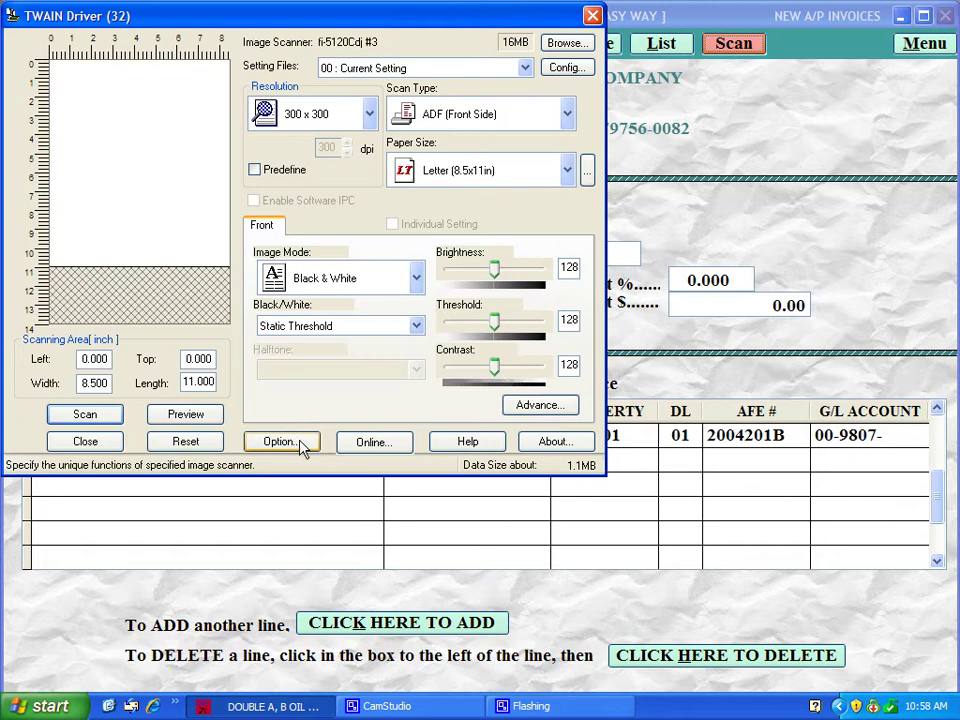
pyautogui.click(98, 416)
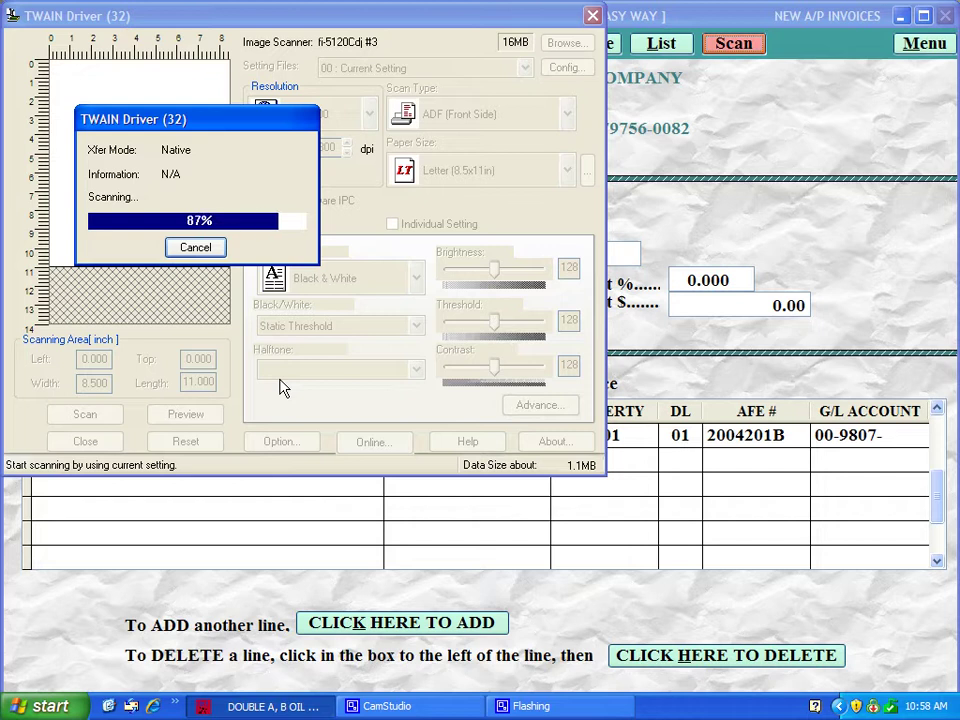
pyautogui.click(592, 15)
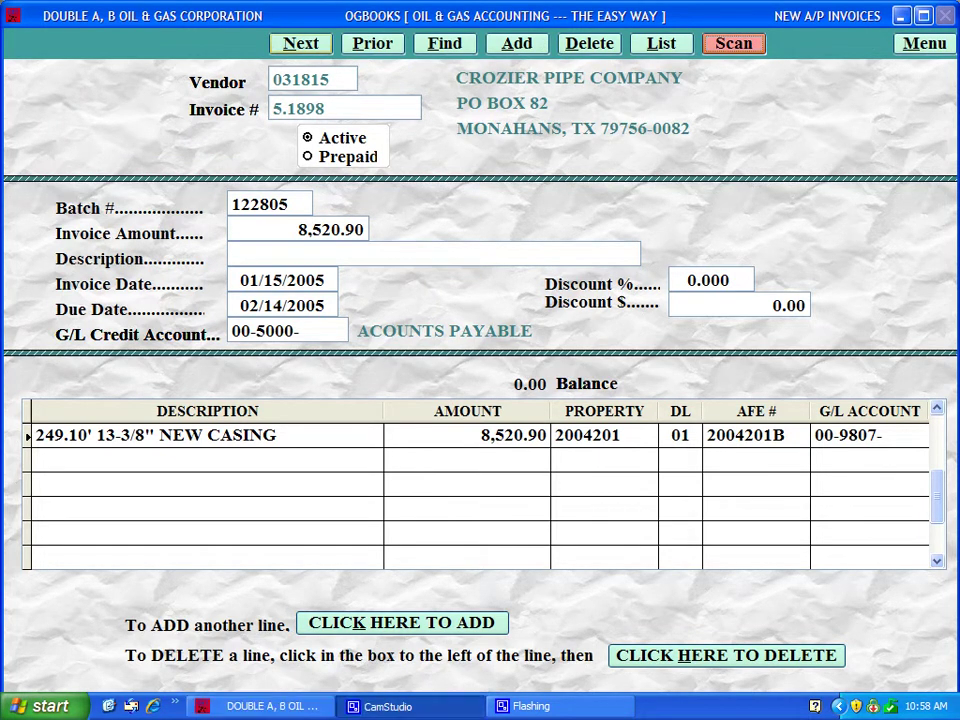
# Step: Open the A/P Invoice Inquiry and look up all invoices of vendor Crozier Pipe Company
pyautogui.click(922, 46)
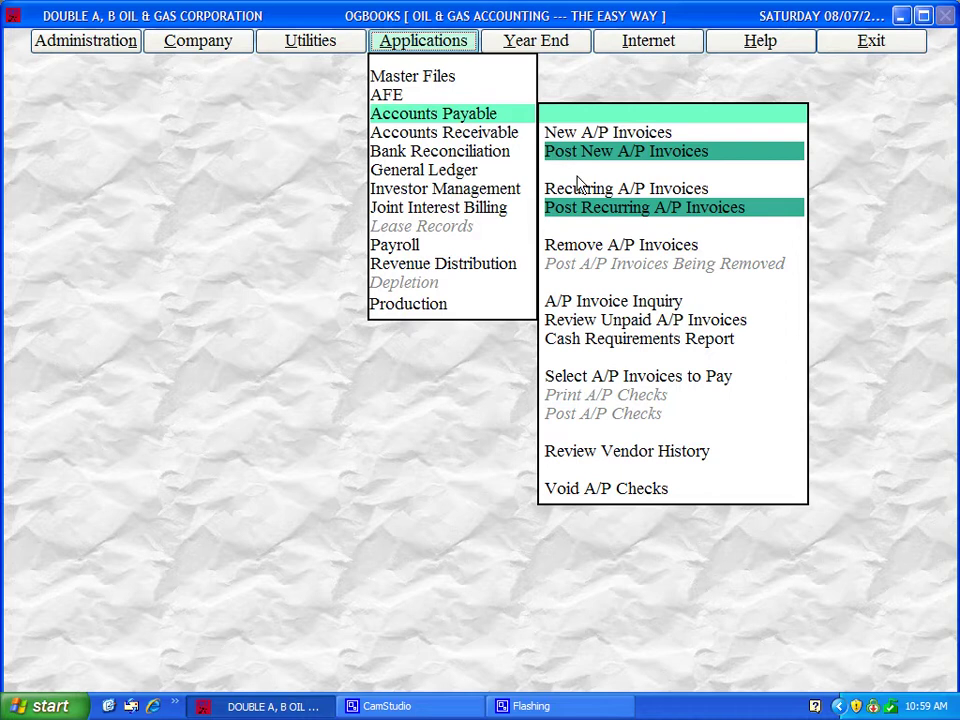
pyautogui.click(604, 303)
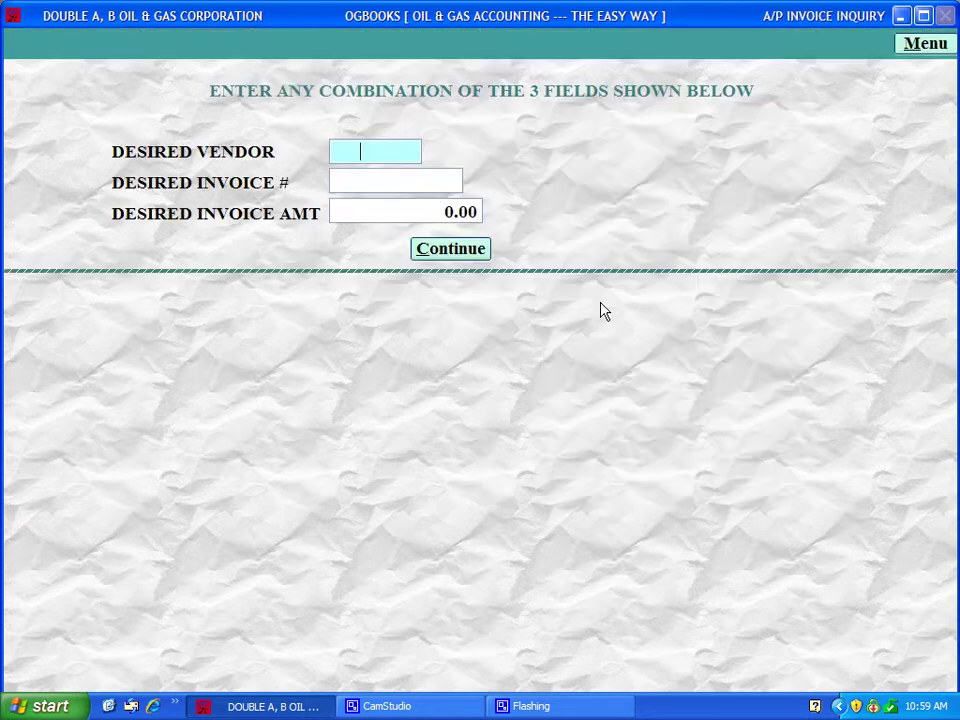
pyautogui.doubleClick(371, 157)
pyautogui.write('cr')
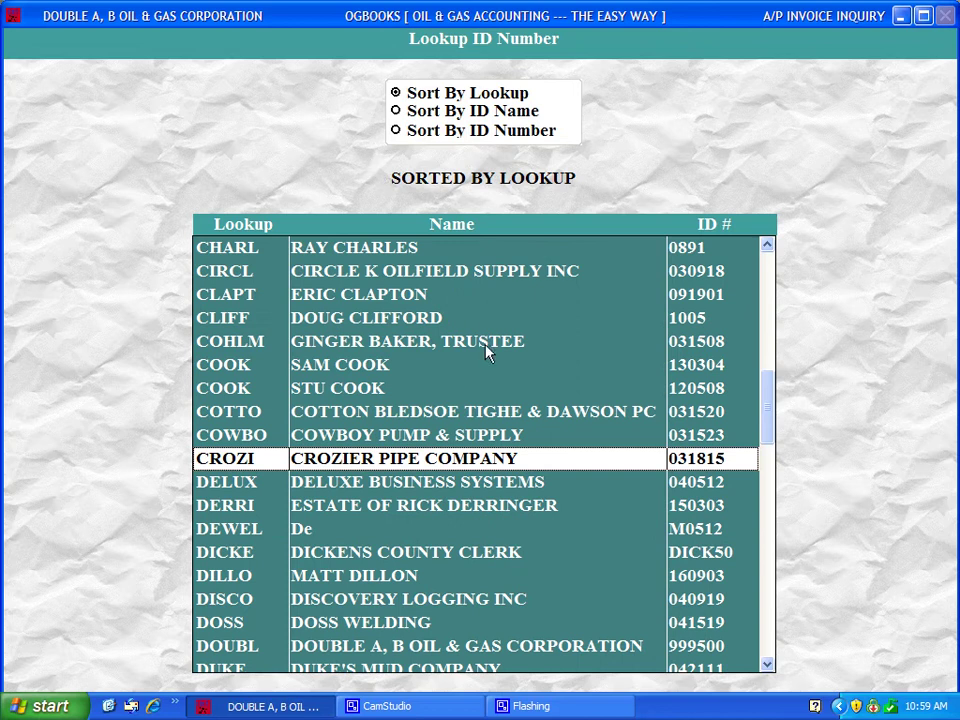
pyautogui.doubleClick(500, 461)
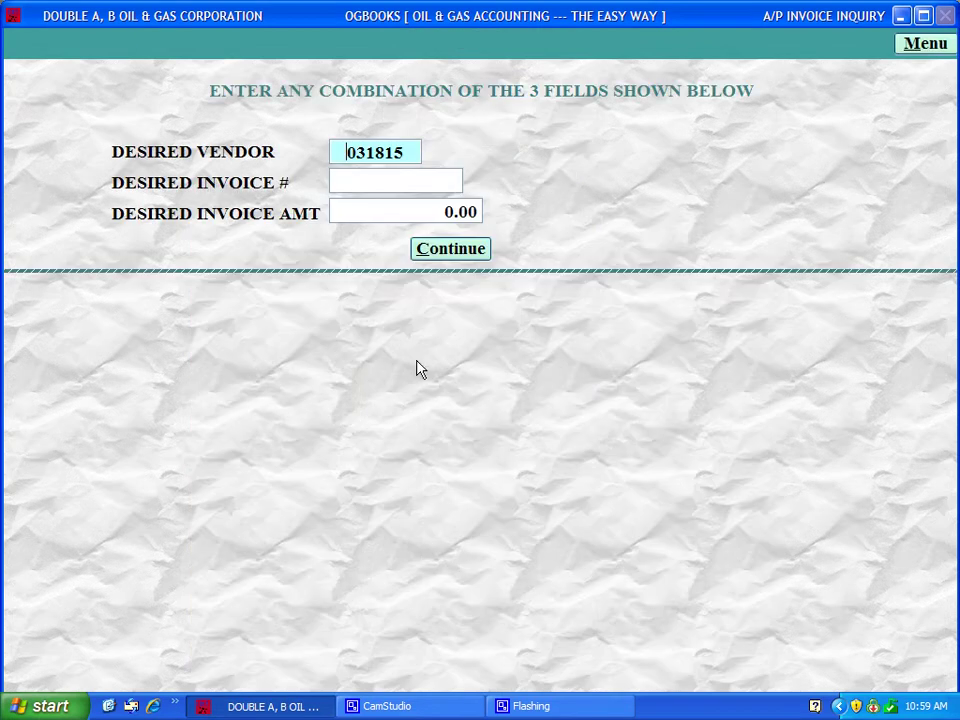
pyautogui.click(450, 252)
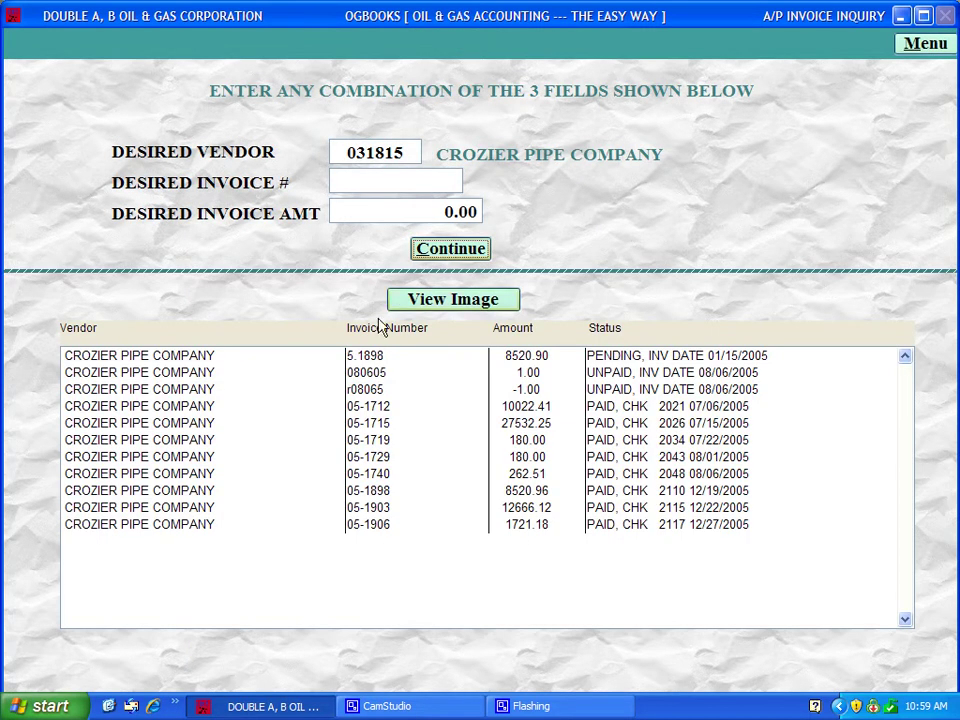
# Step: View the scanned image of invoice 5.1898, check its line items, and close the document
pyautogui.click(375, 365)
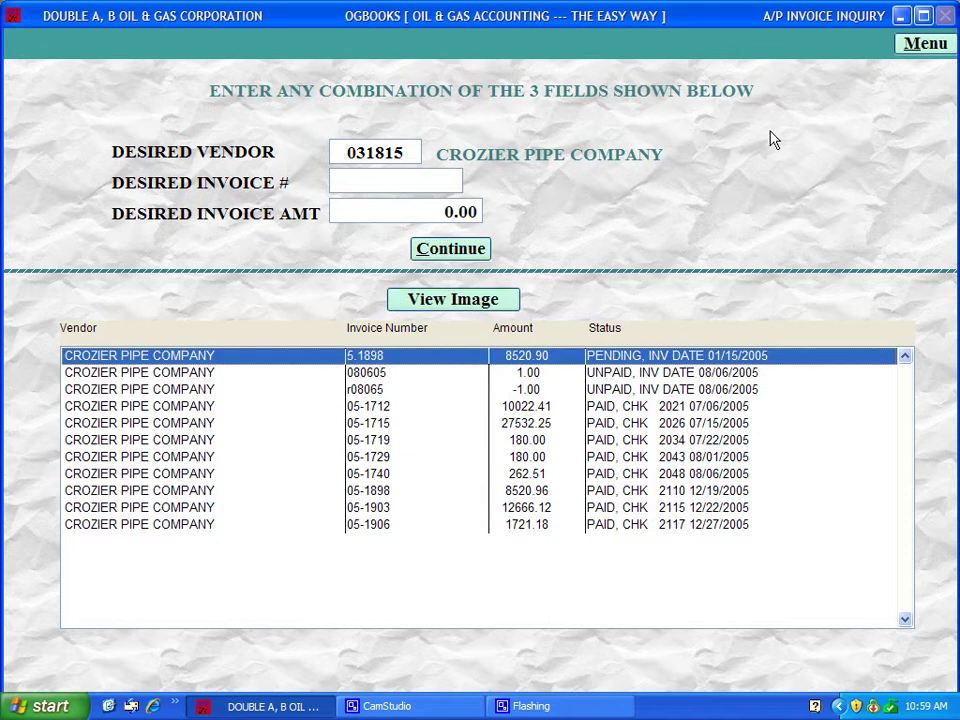
pyautogui.click(470, 310)
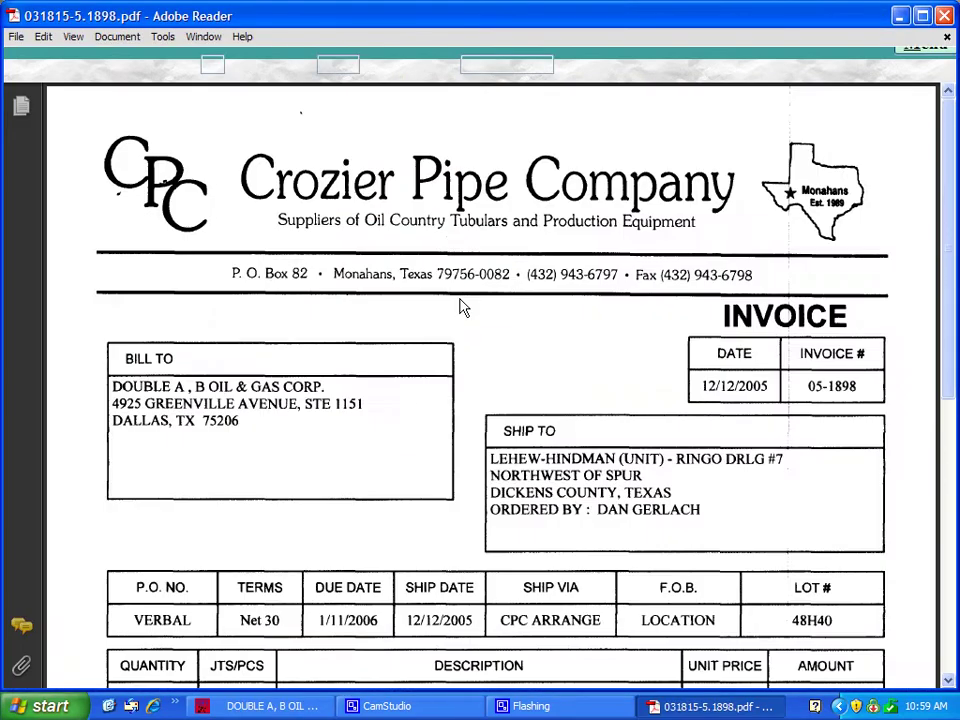
pyautogui.scroll(-6, 742, 184)
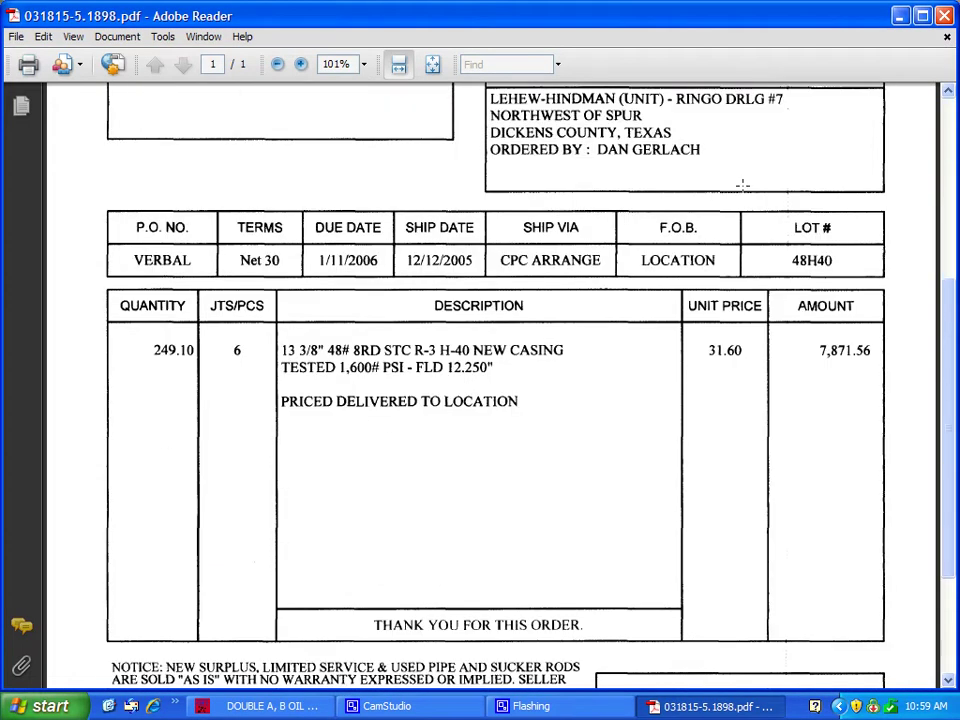
pyautogui.scroll(4, 742, 184)
pyautogui.scroll(3, 742, 178)
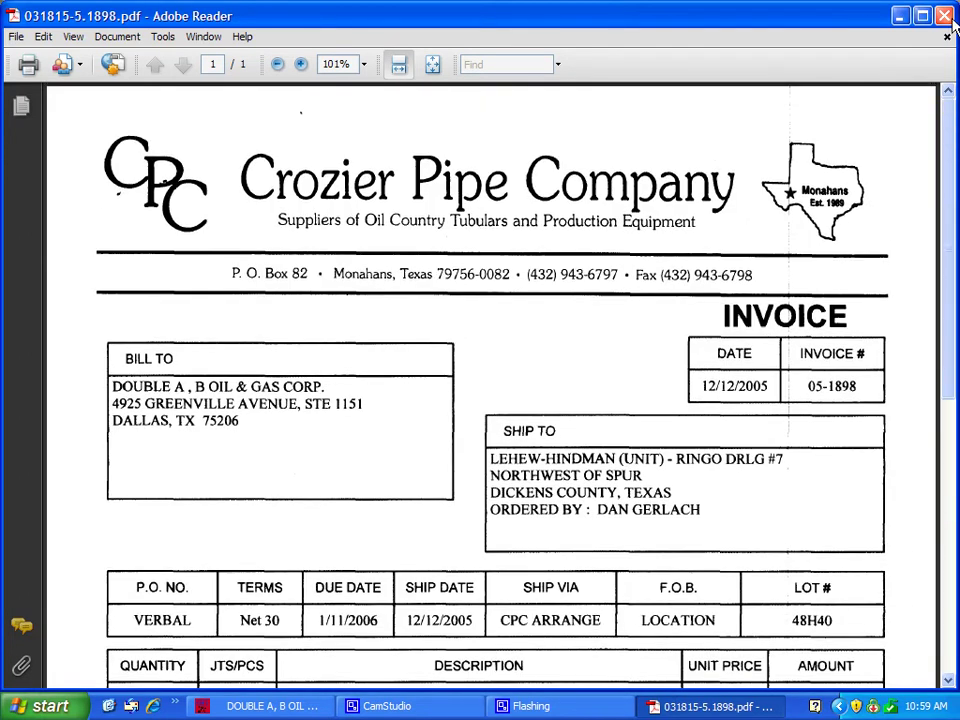
pyautogui.click(944, 16)
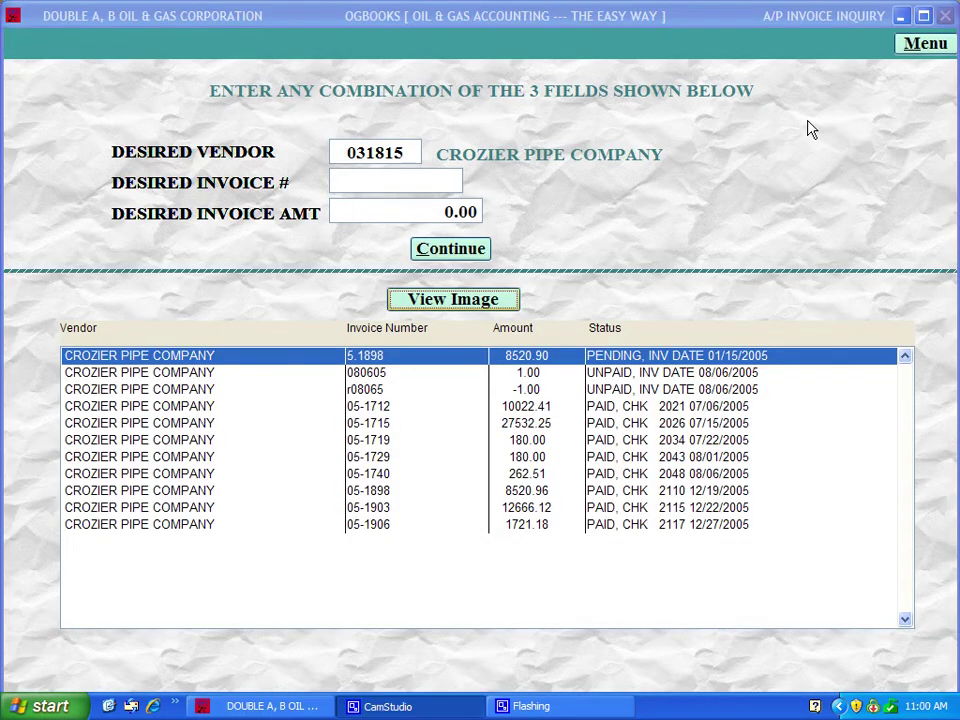
# Step: Start a fresh A/P invoice inquiry and look up invoices with an amount of 8,520.90
pyautogui.click(923, 50)
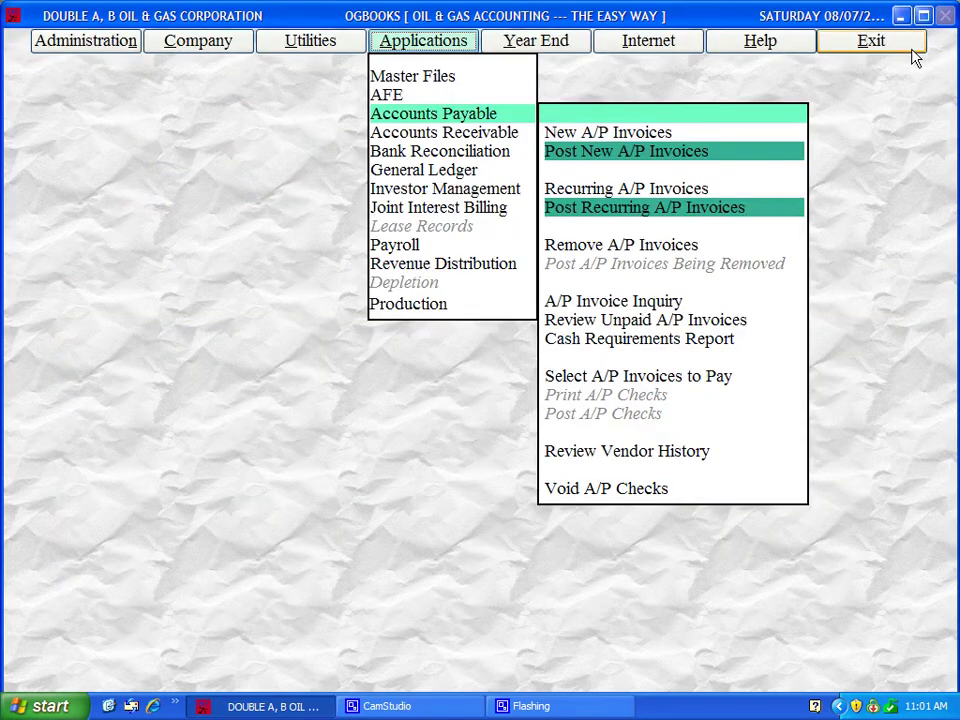
pyautogui.click(615, 304)
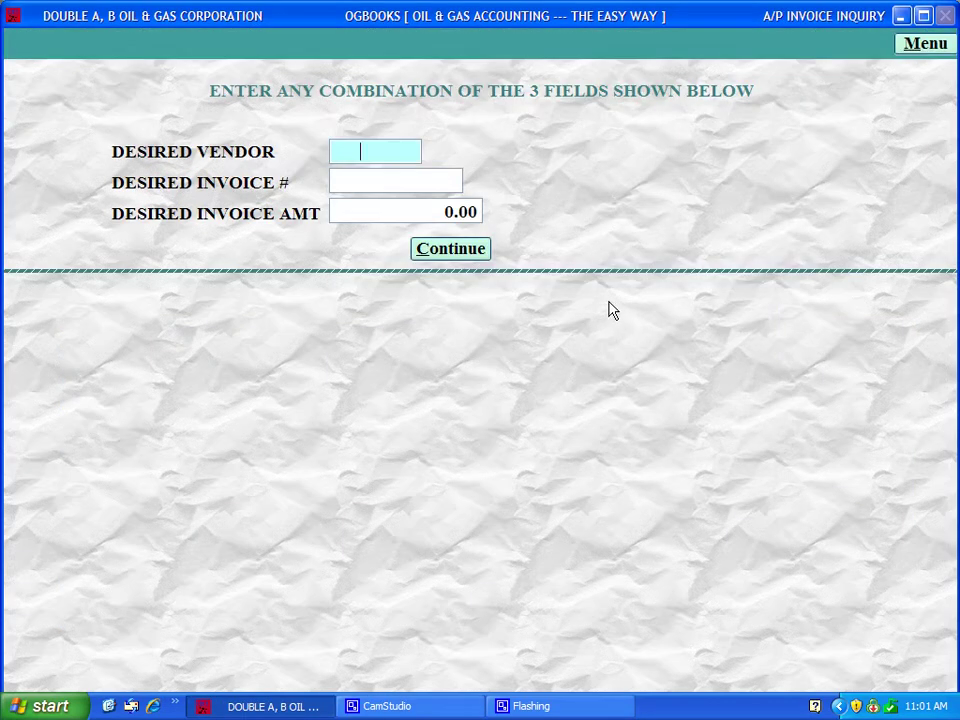
pyautogui.click(407, 214)
pyautogui.write('8520.90')
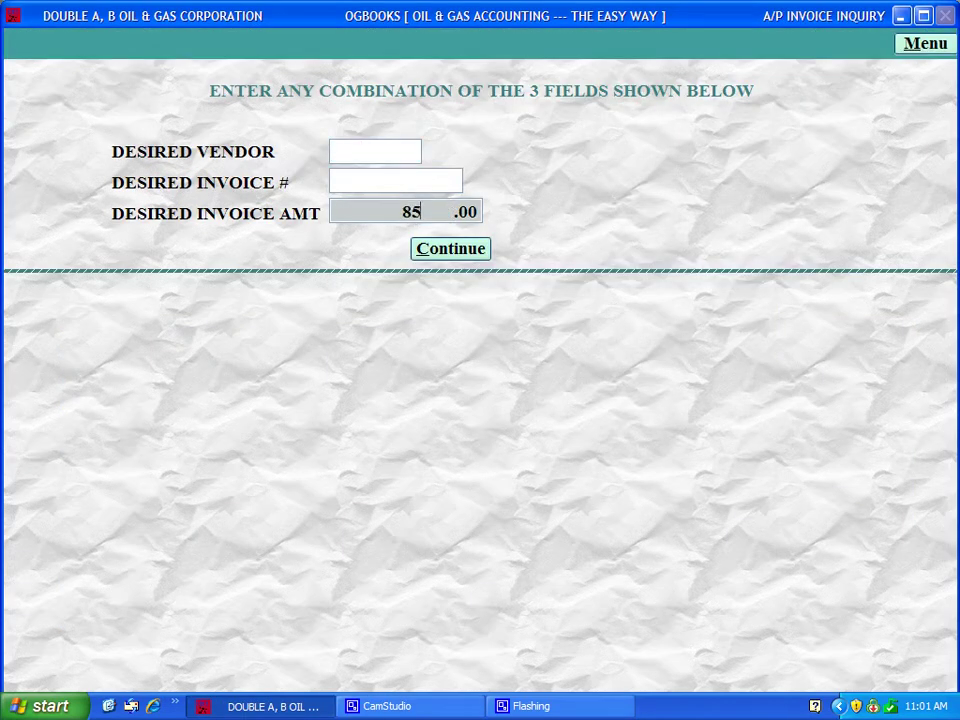
pyautogui.press('Return')
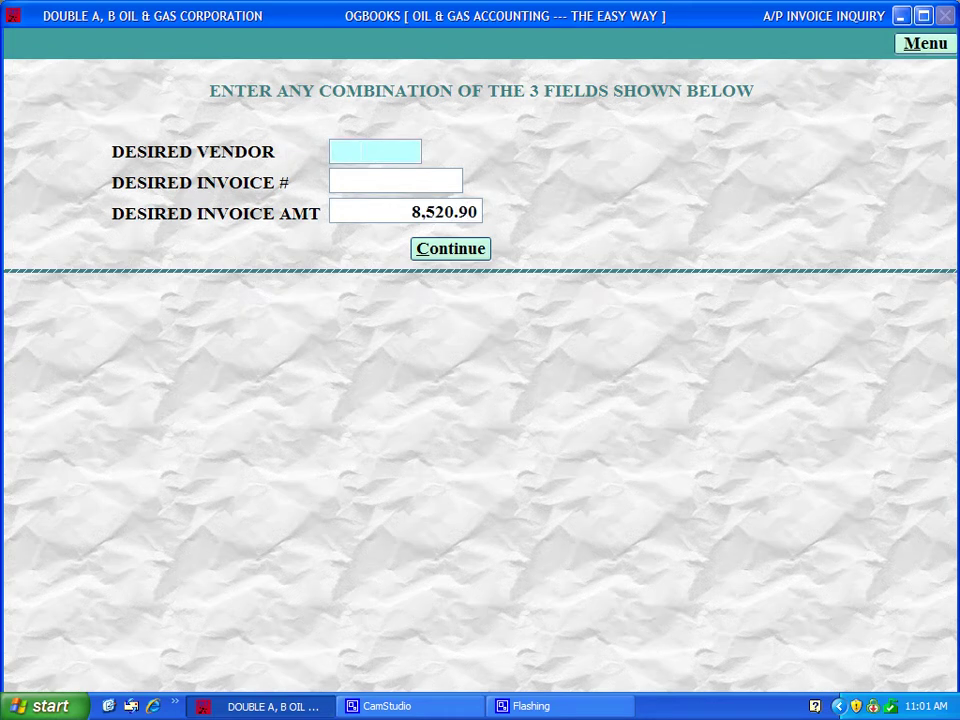
pyautogui.click(466, 252)
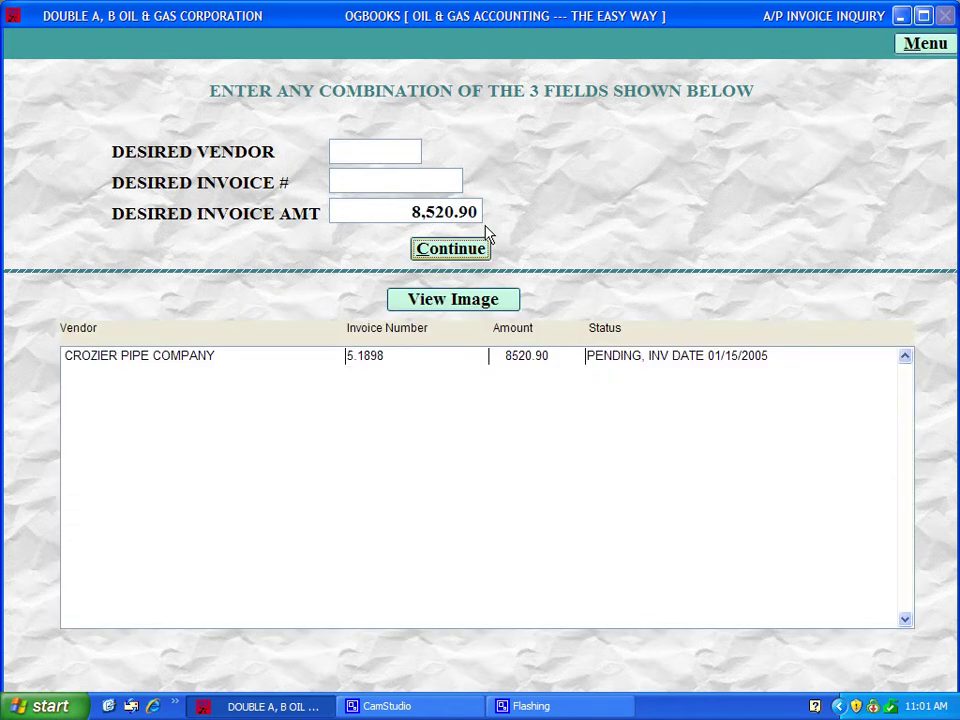
# Step: View the scanned image of the invoice found by amount, then close the document and leave the inquiry
pyautogui.click(390, 360)
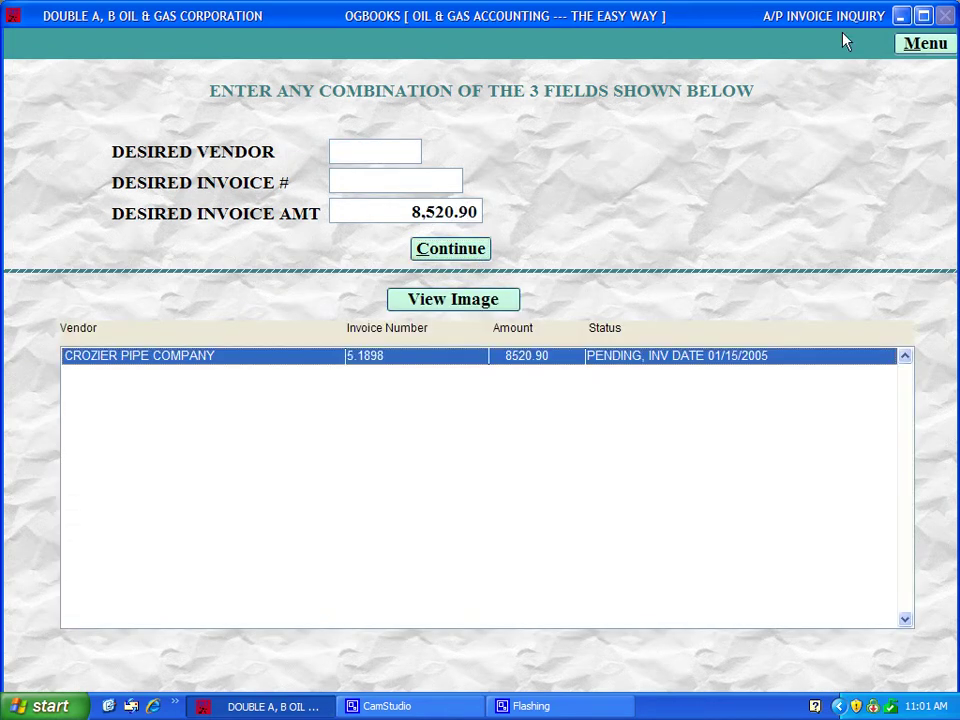
pyautogui.click(497, 309)
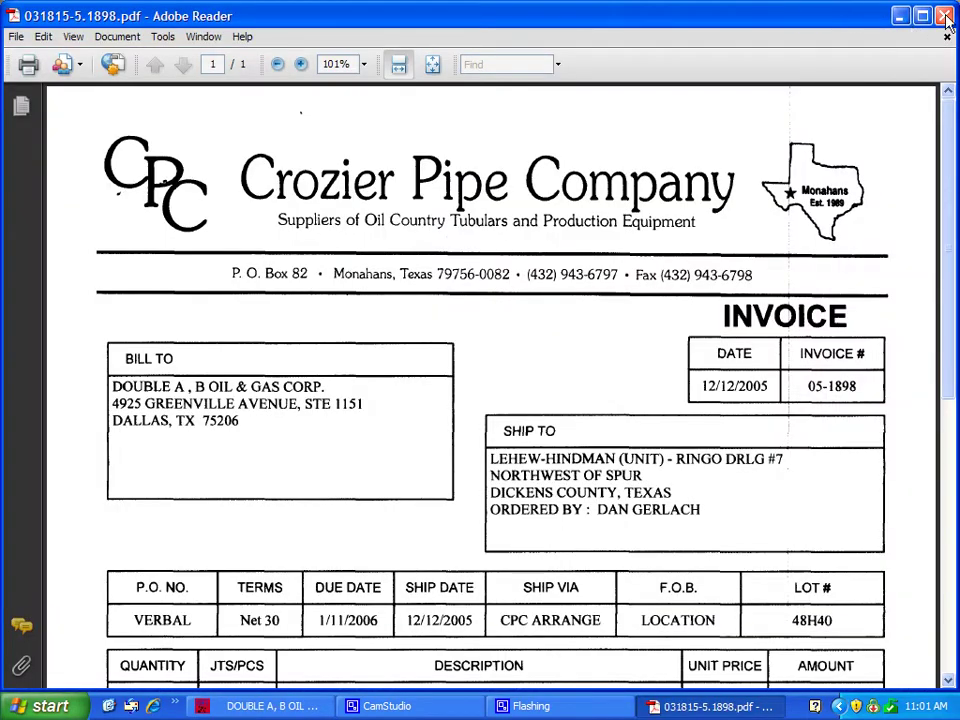
pyautogui.click(945, 16)
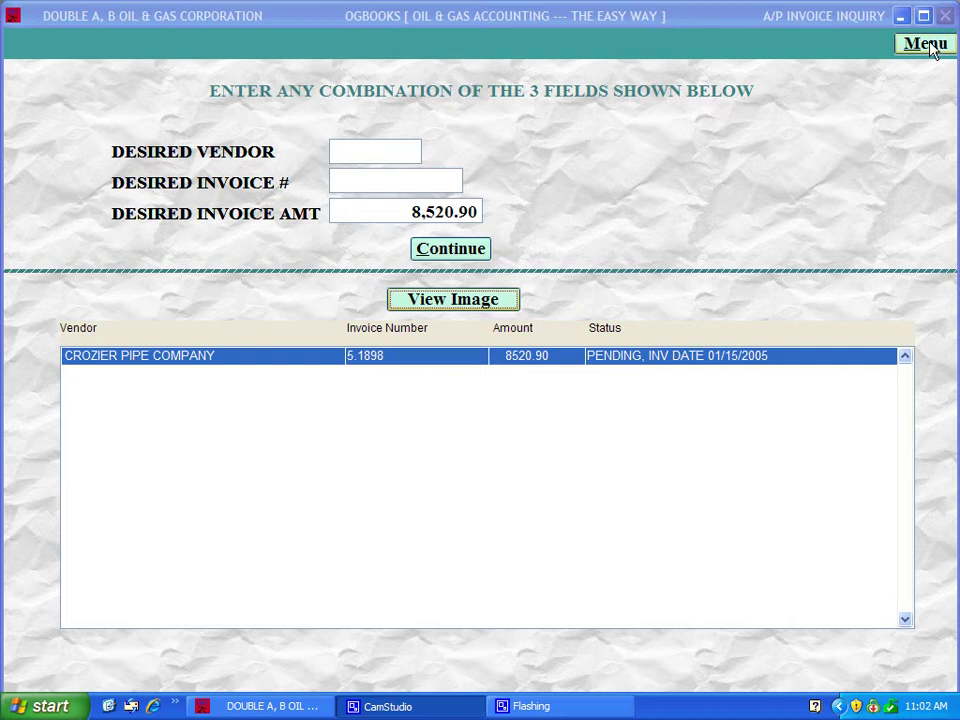
pyautogui.click(921, 43)
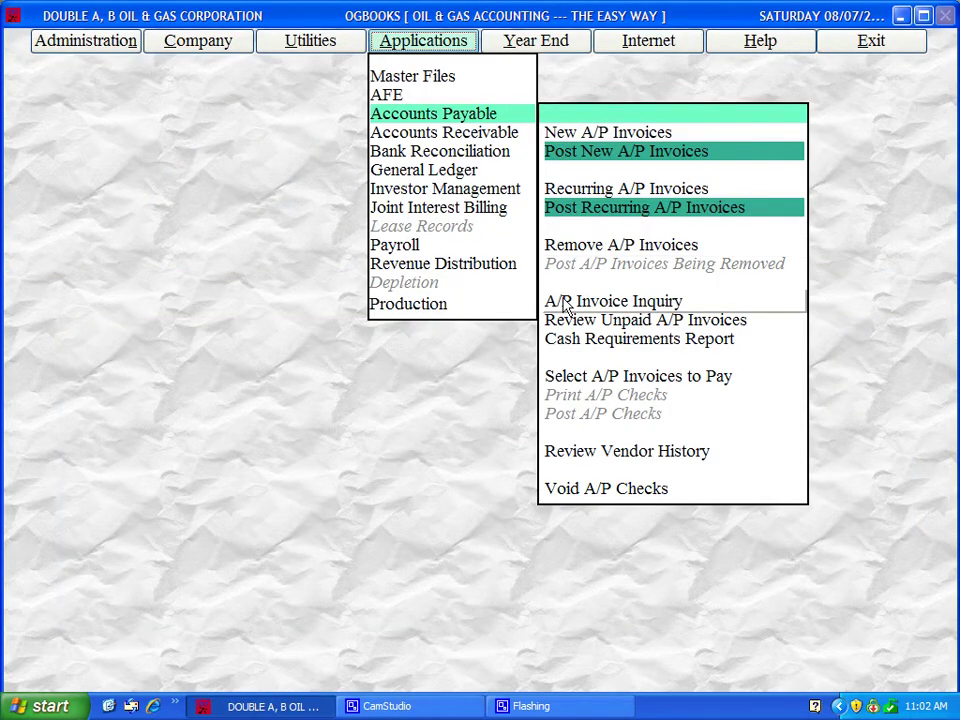
# Step: Reopen the A/P Invoice Inquiry and look up invoice number 5.1898
pyautogui.click(600, 301)
pyautogui.click(377, 183)
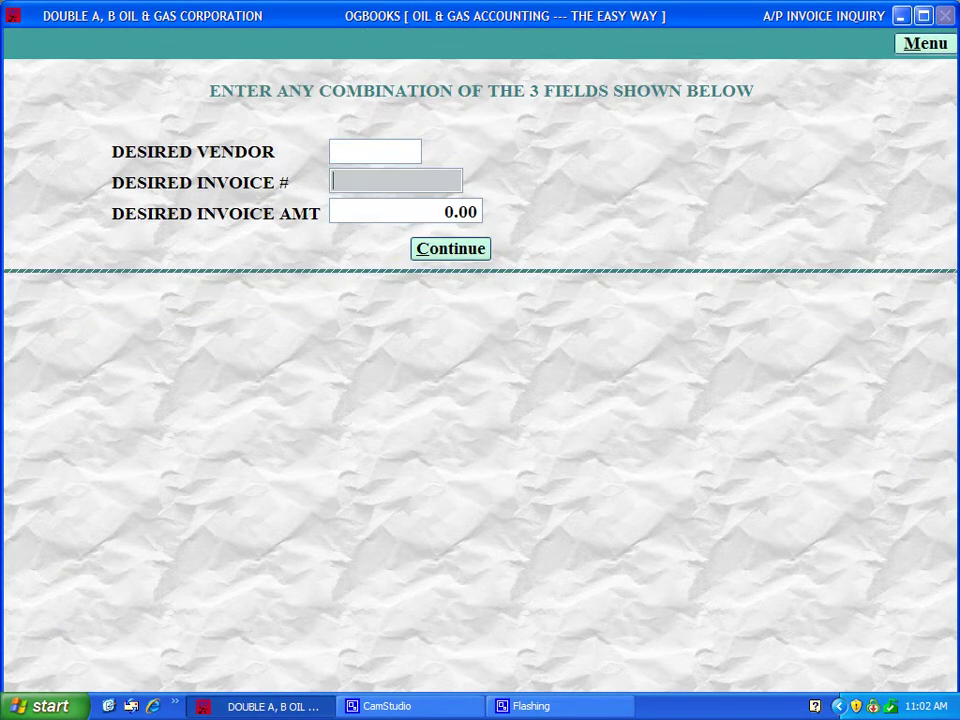
pyautogui.write('5.1898')
pyautogui.click(441, 252)
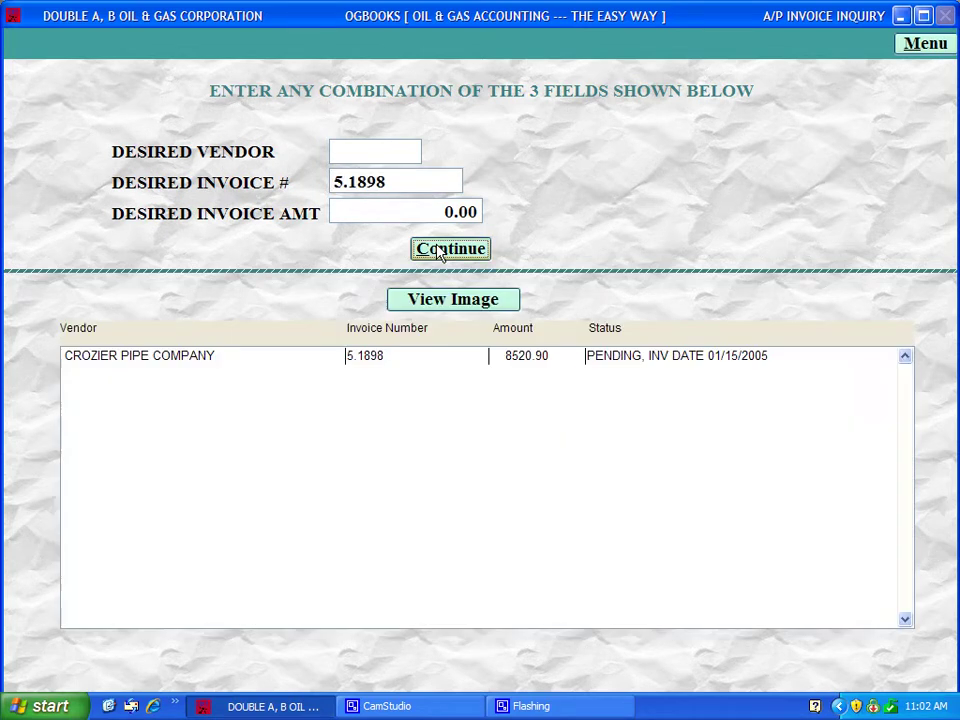
# Step: View the scanned image of the invoice found by its number, look through the page, and close the document
pyautogui.click(436, 357)
pyautogui.click(410, 305)
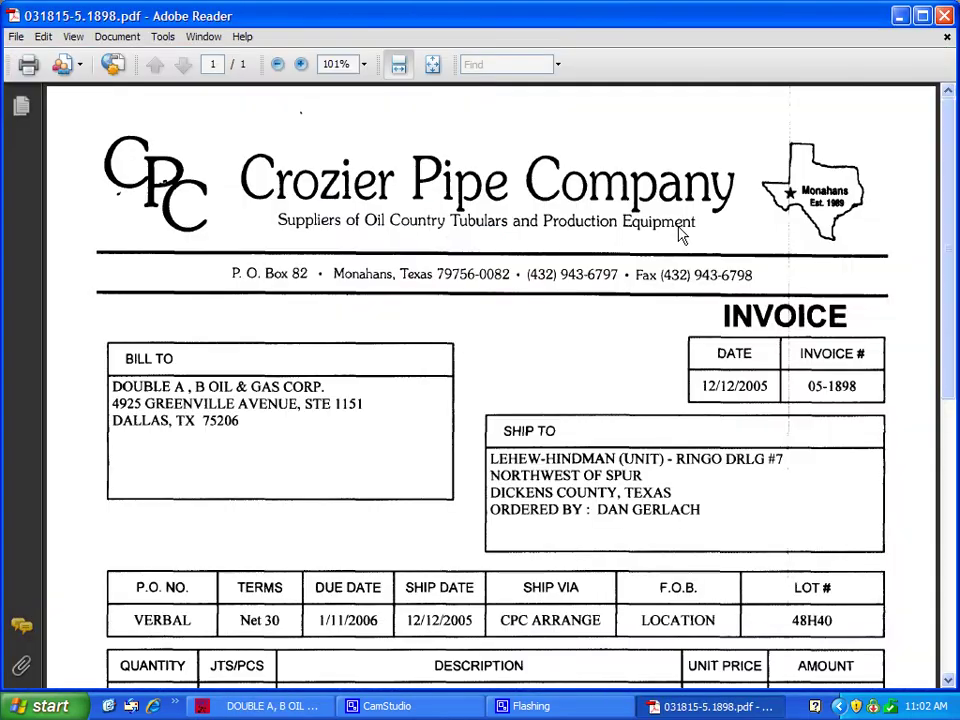
pyautogui.scroll(-5, 680, 236)
pyautogui.scroll(-1, 680, 236)
pyautogui.scroll(8, 680, 236)
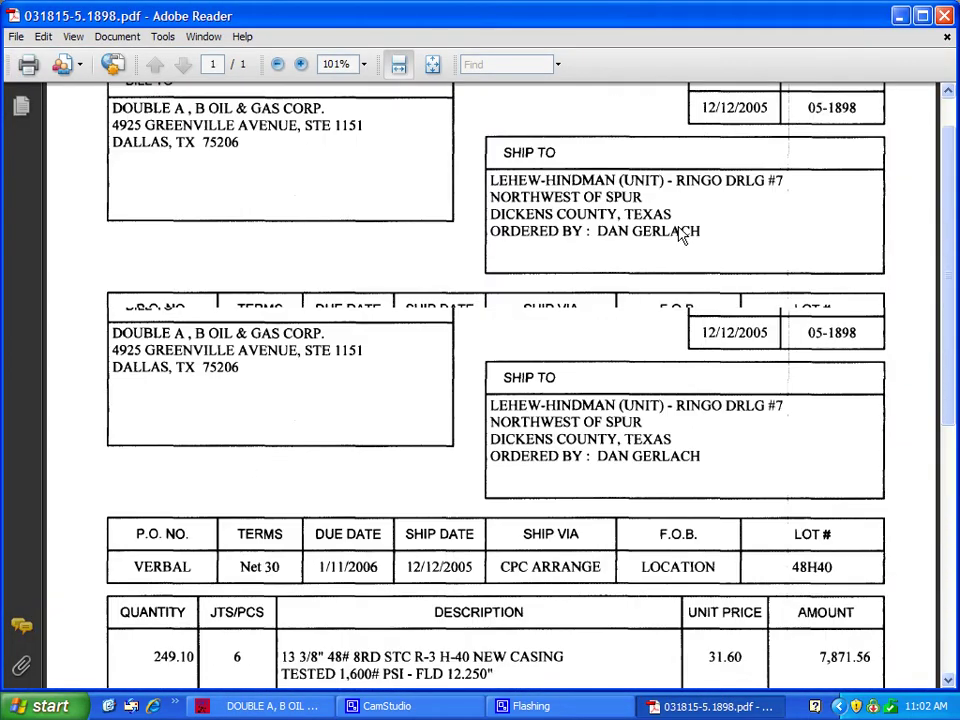
pyautogui.click(408, 706)
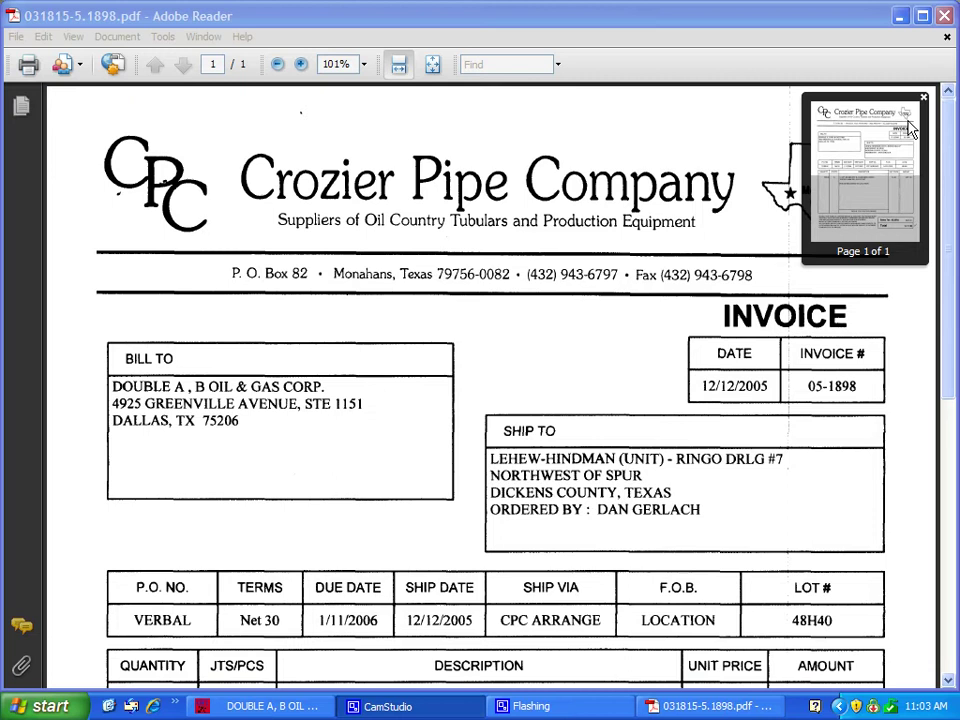
pyautogui.click(946, 17)
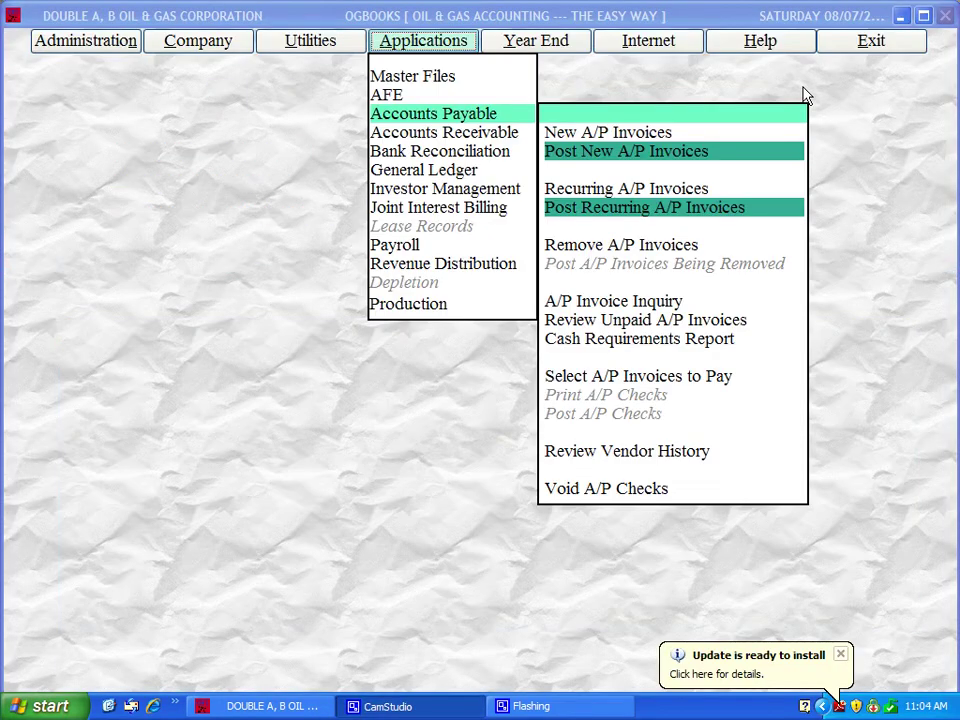
# Step: From New A/P Invoices, list the pending invoices of batch 122805 on screen, review the report, and close the invoice entry
pyautogui.click(636, 138)
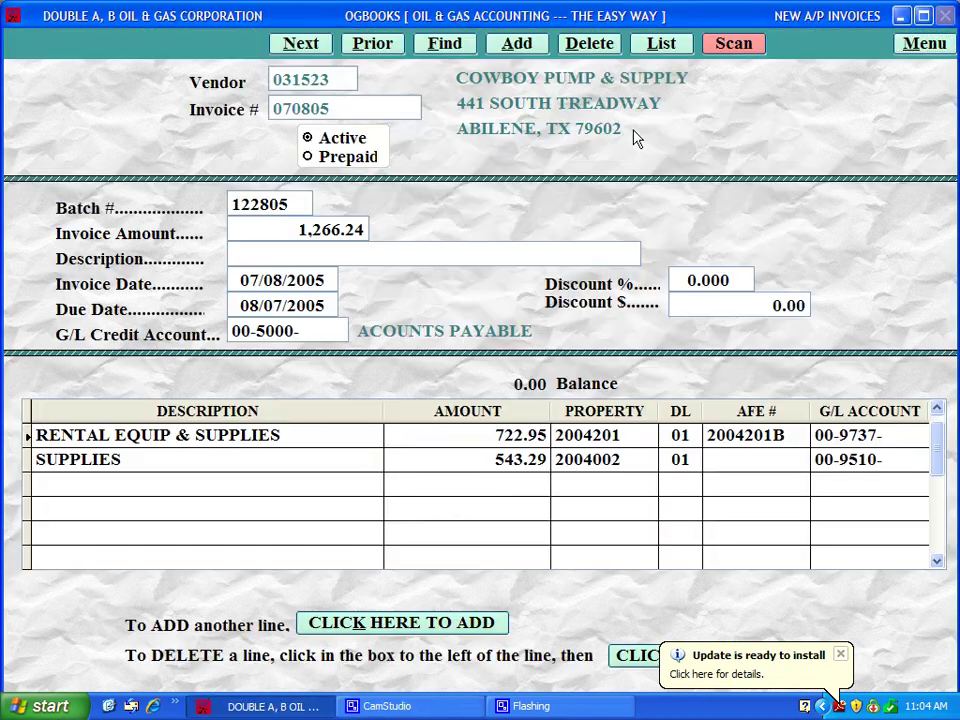
pyautogui.click(662, 44)
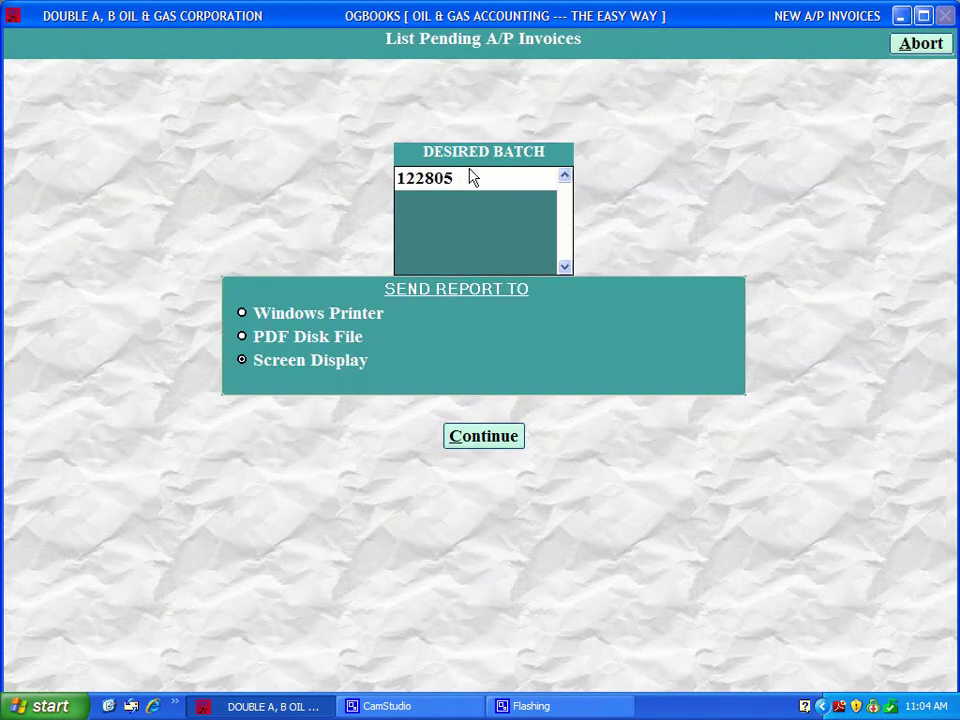
pyautogui.click(467, 440)
pyautogui.scroll(-5, 660, 355)
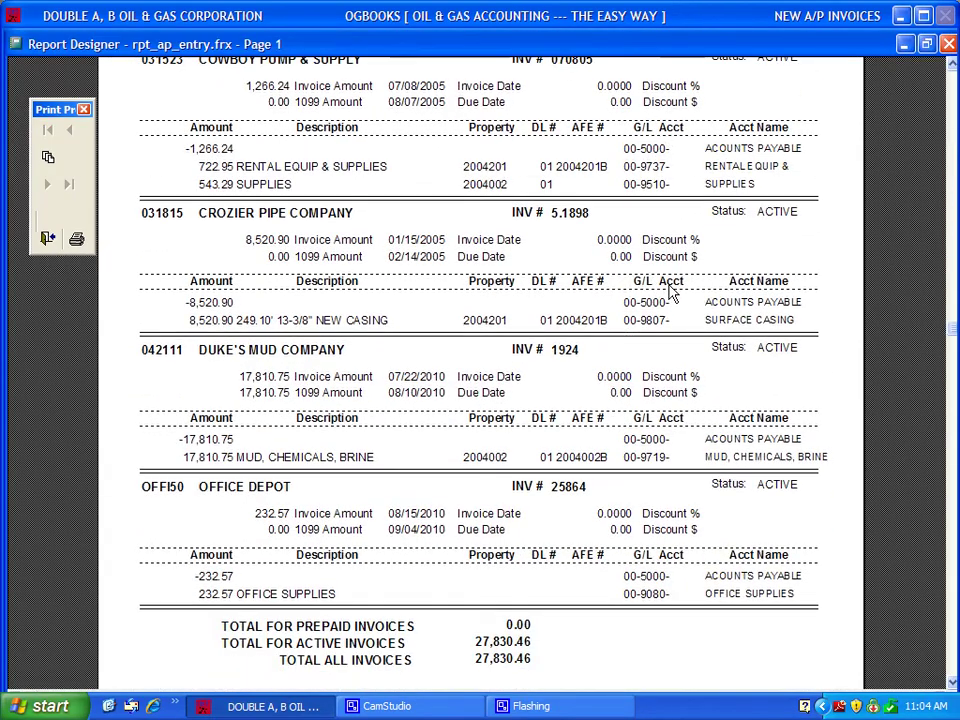
pyautogui.scroll(5, 670, 290)
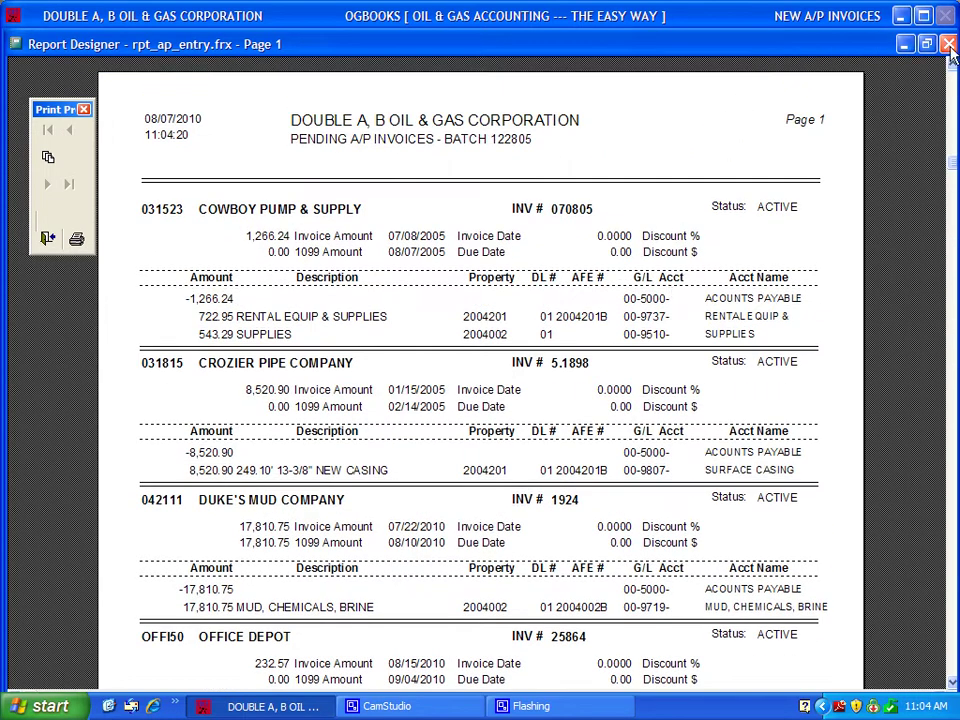
pyautogui.press('Escape')
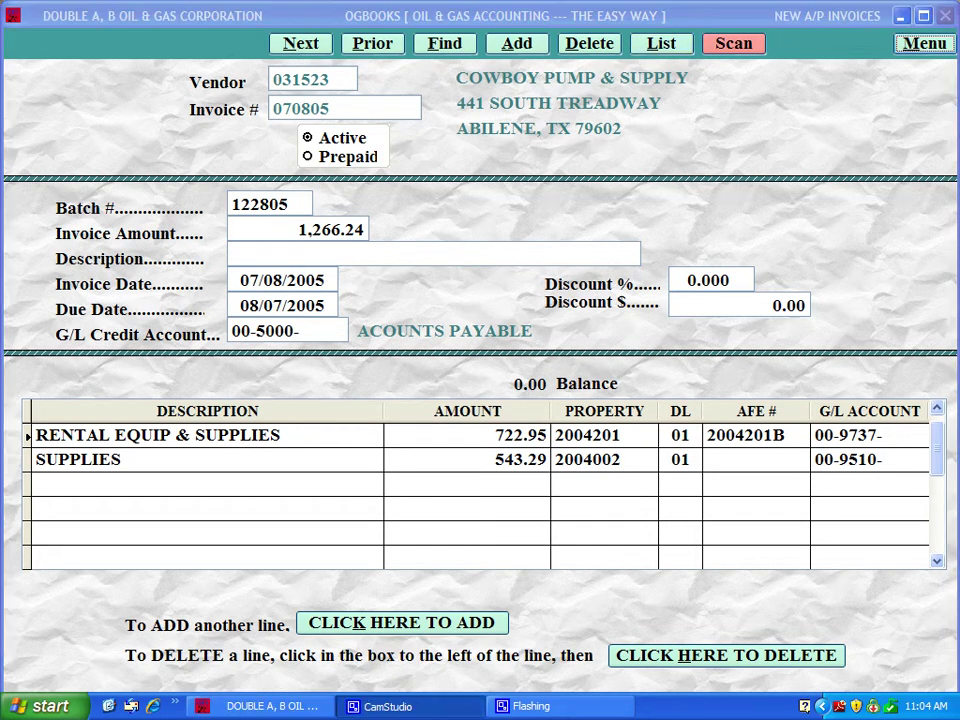
pyautogui.click(922, 43)
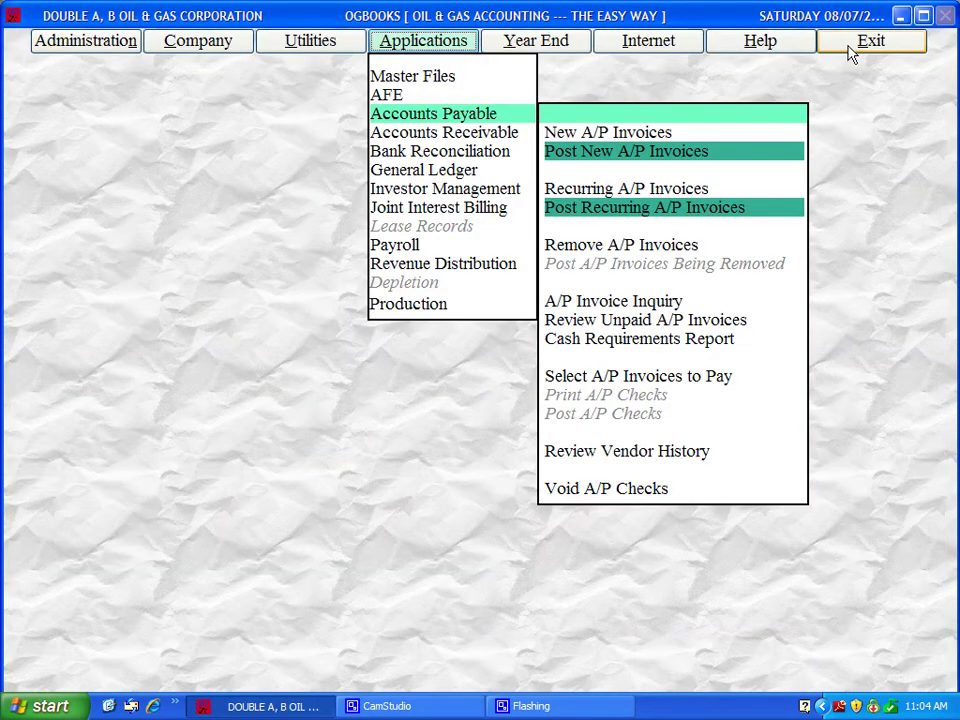
# Step: Post the new A/P invoices of batch 122805 to G/L year 01/2010 - 12/2010
pyautogui.click(638, 153)
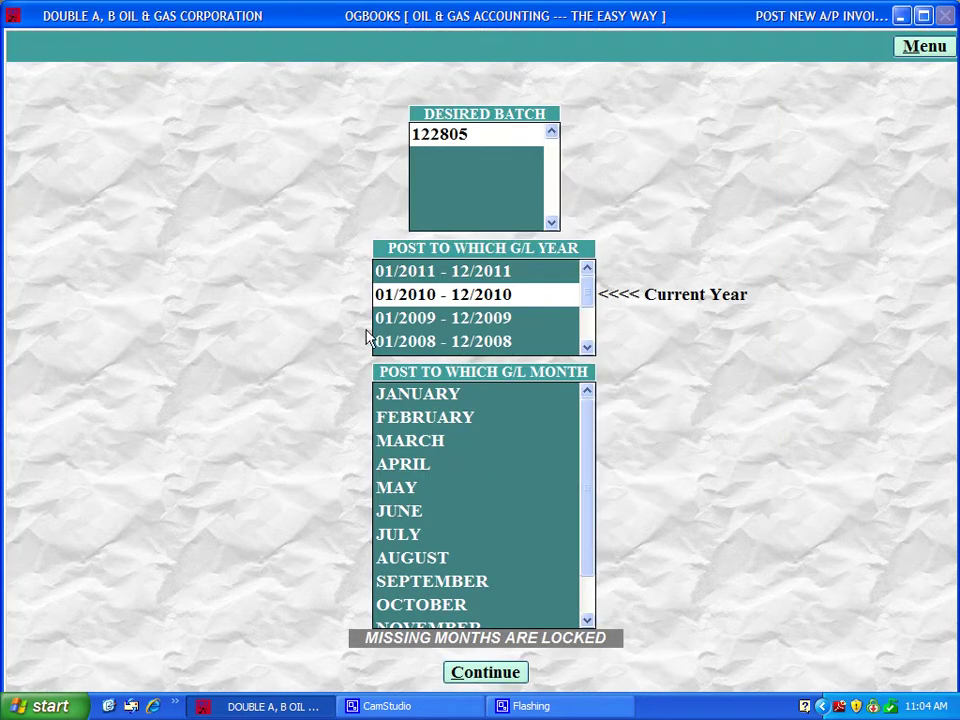
pyautogui.click(586, 621)
pyautogui.click(586, 621)
pyautogui.click(472, 675)
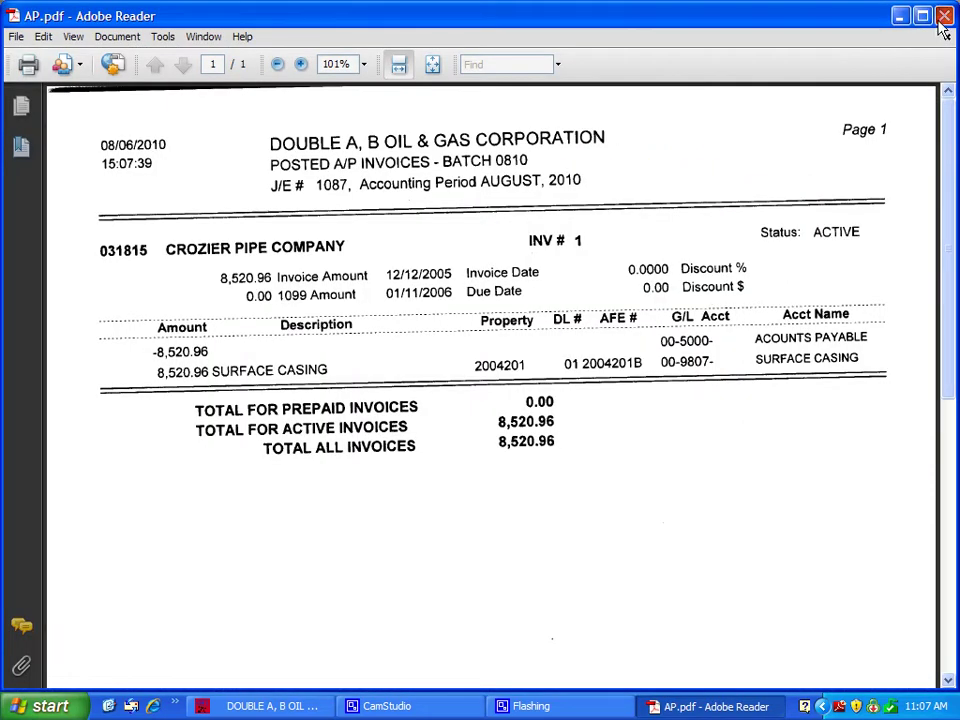
# Step: Review the posted A/P invoices, G/L postings, JIB postings and AFE detail reports, closing each one
pyautogui.click(946, 9)
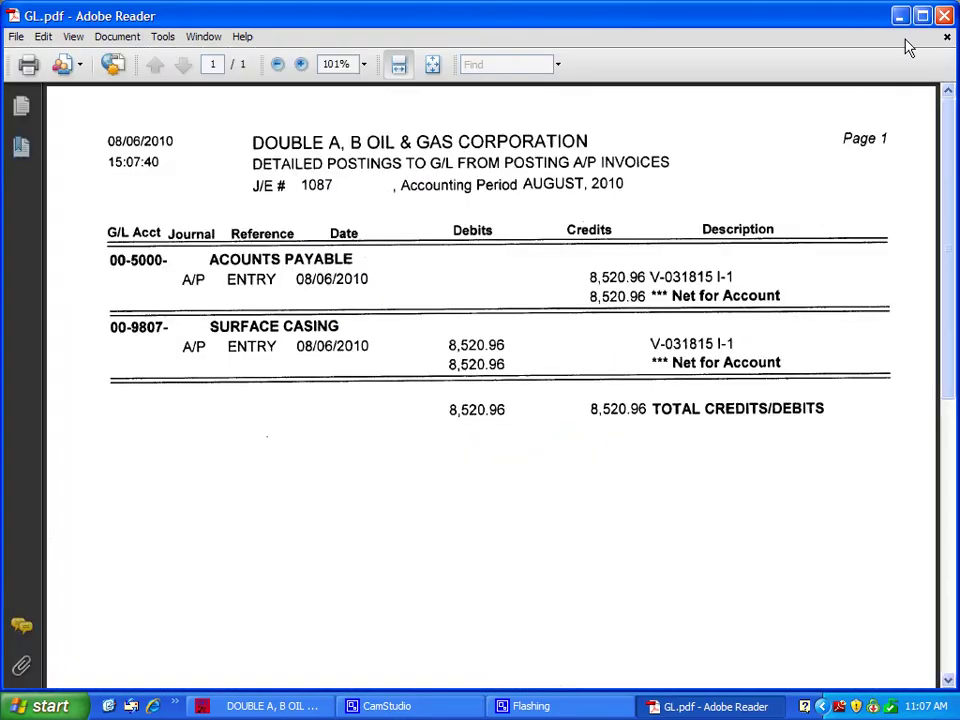
pyautogui.click(944, 16)
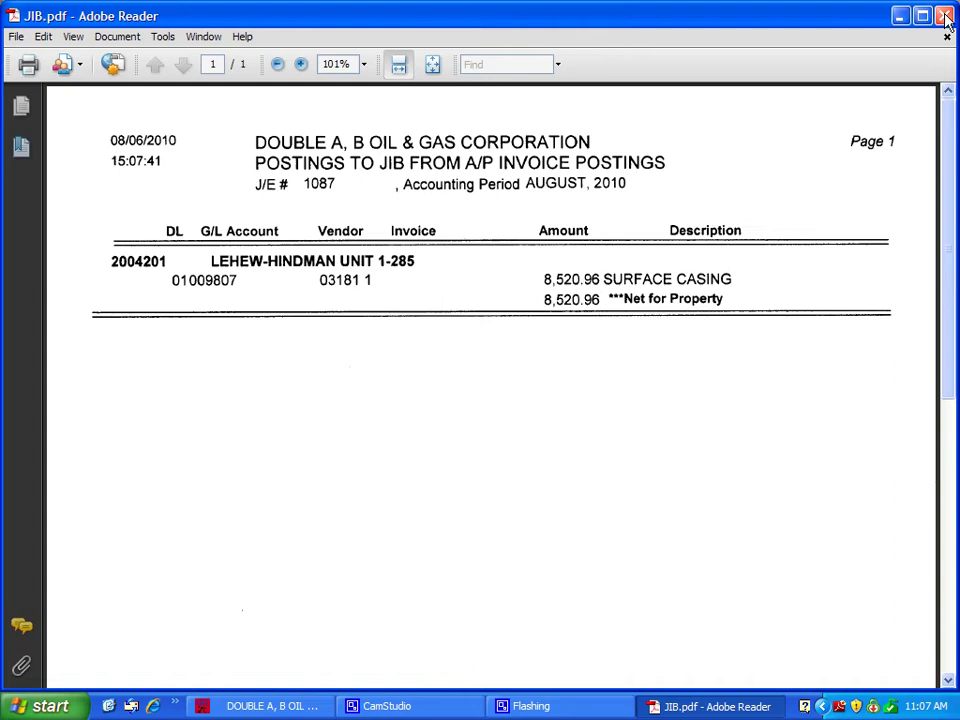
pyautogui.click(945, 22)
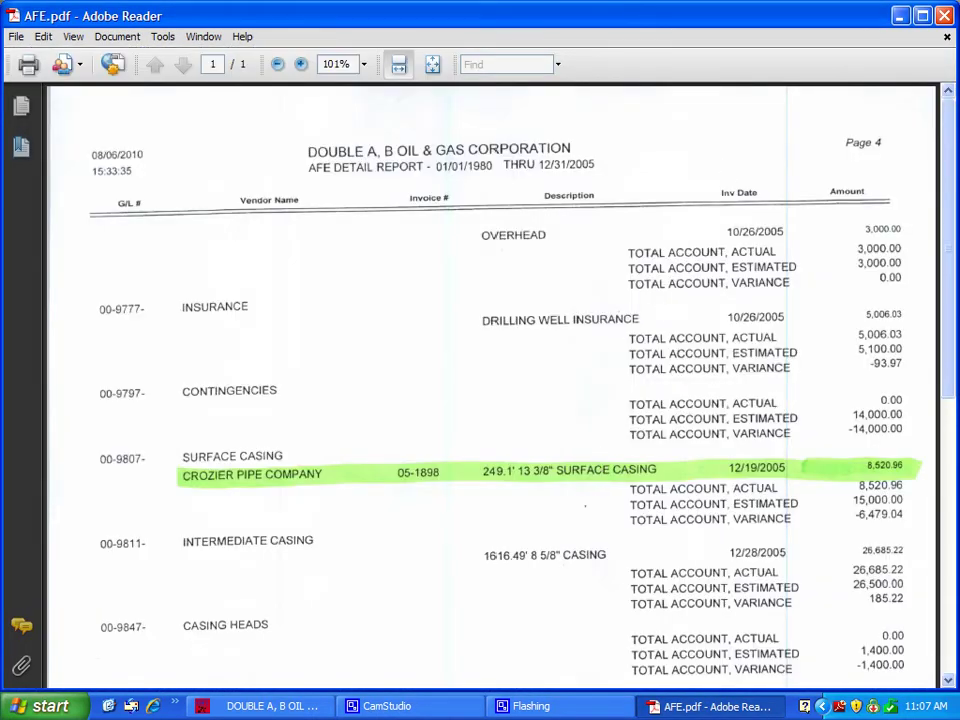
pyautogui.click(944, 17)
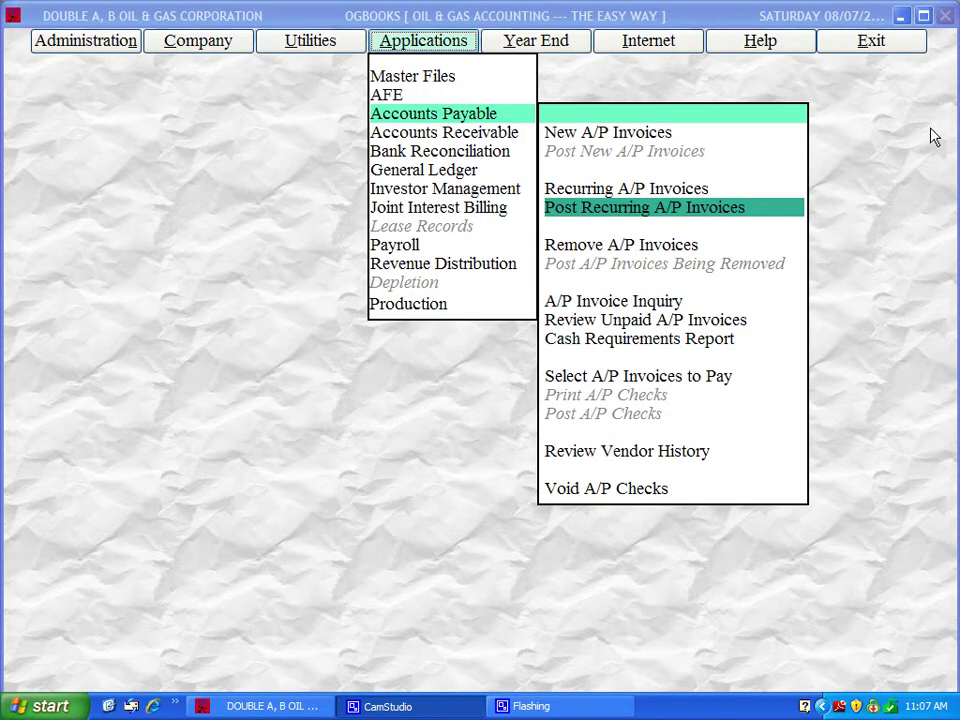
# Step: Open Recurring A/P Invoices, browse the insurance and rent records, and leave the recurring invoice entry
pyautogui.click(681, 194)
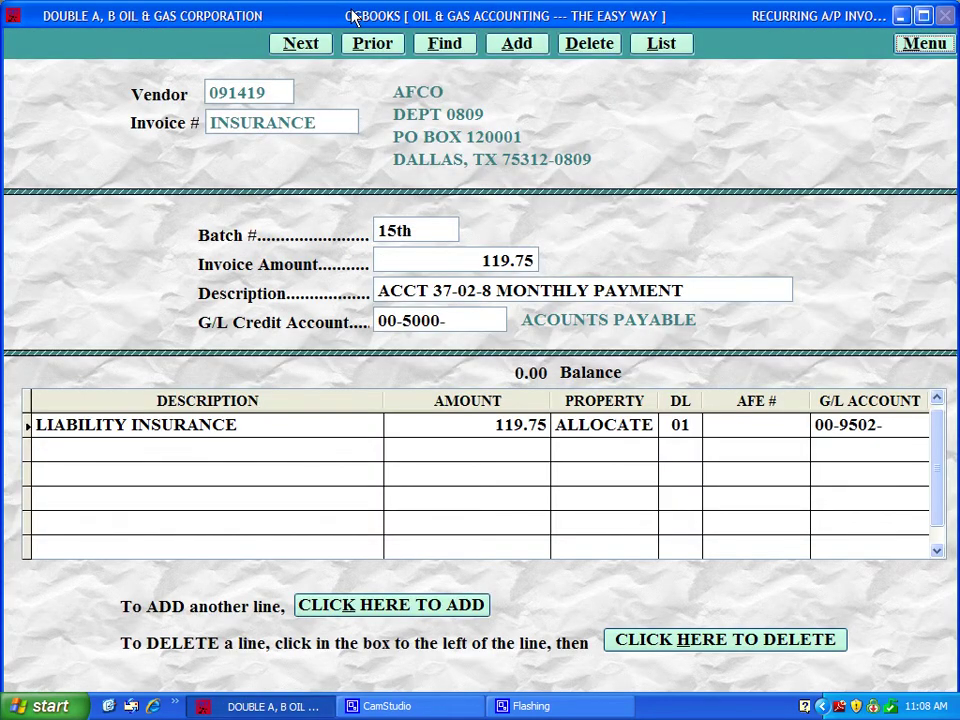
pyautogui.click(308, 46)
pyautogui.click(309, 47)
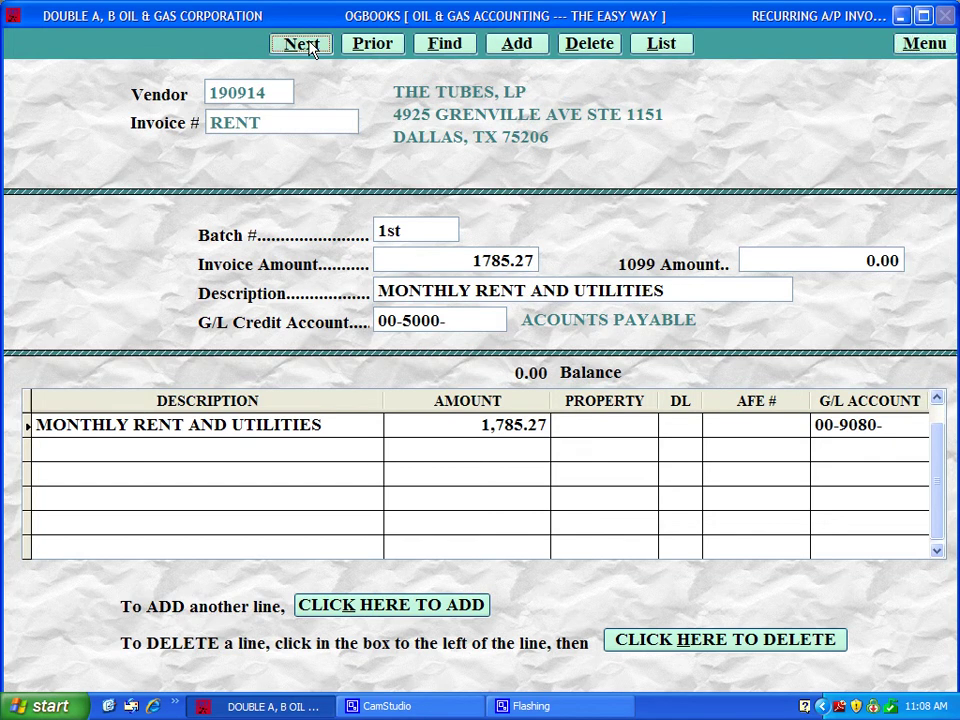
pyautogui.click(357, 46)
pyautogui.click(357, 46)
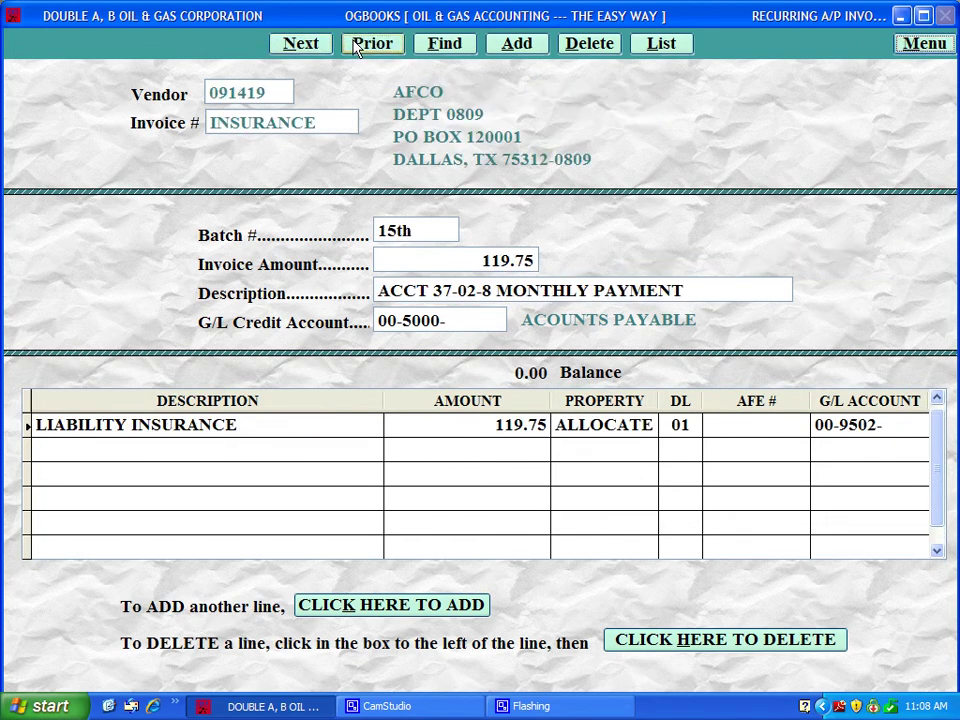
pyautogui.click(929, 50)
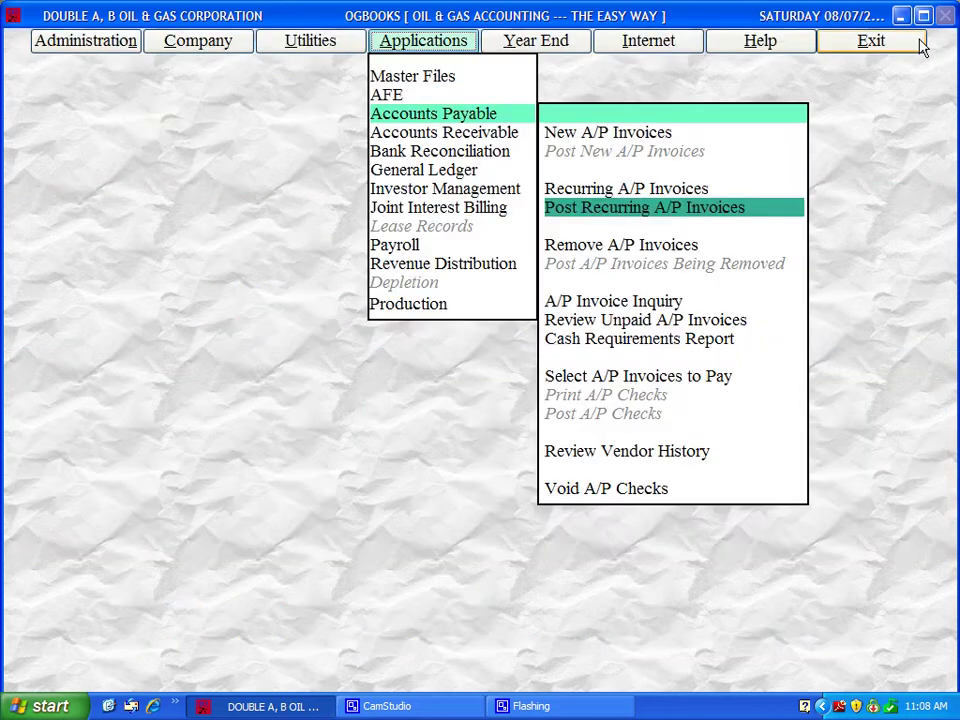
# Step: Post the recurring A/P invoices of batch 15th with due date 09/15/2010 to September of G/L year 01/2010 - 12/2010
pyautogui.click(735, 210)
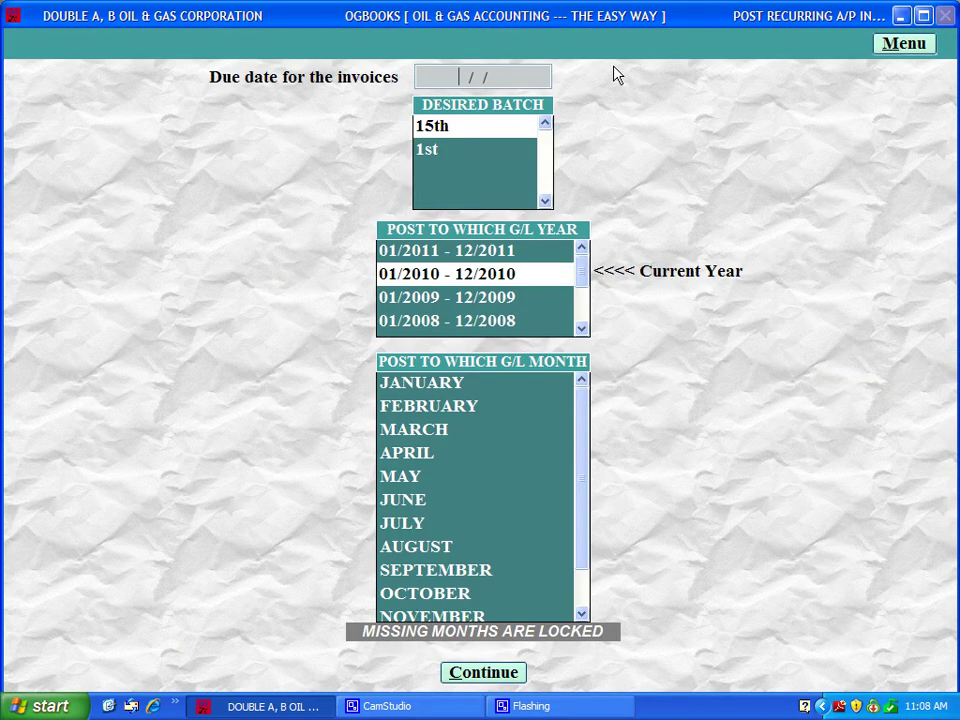
pyautogui.write('09/15/2010')
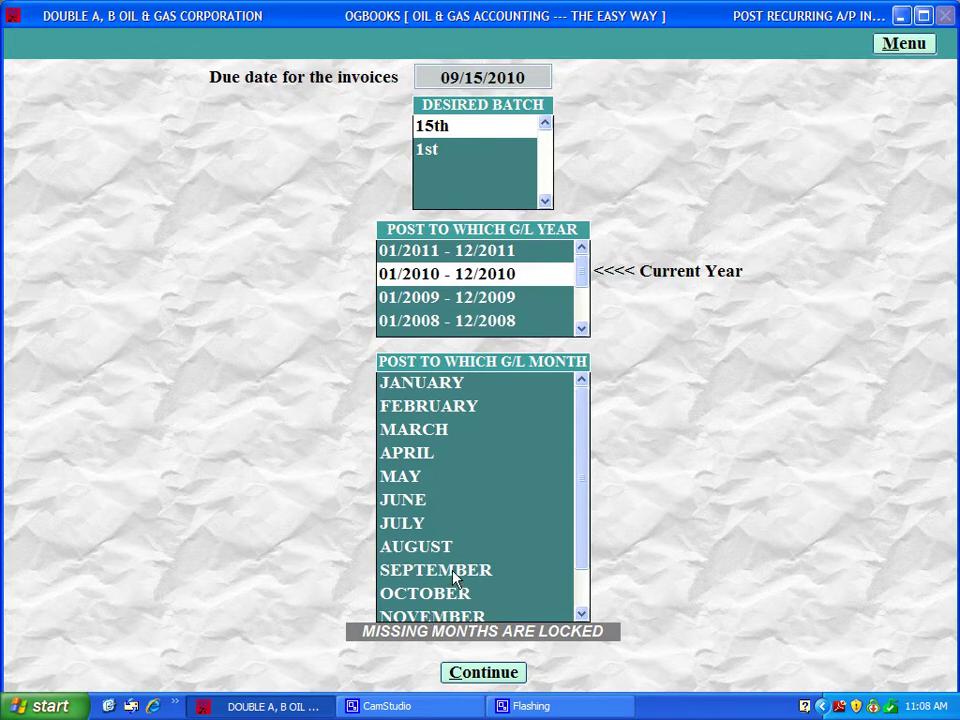
pyautogui.click(445, 596)
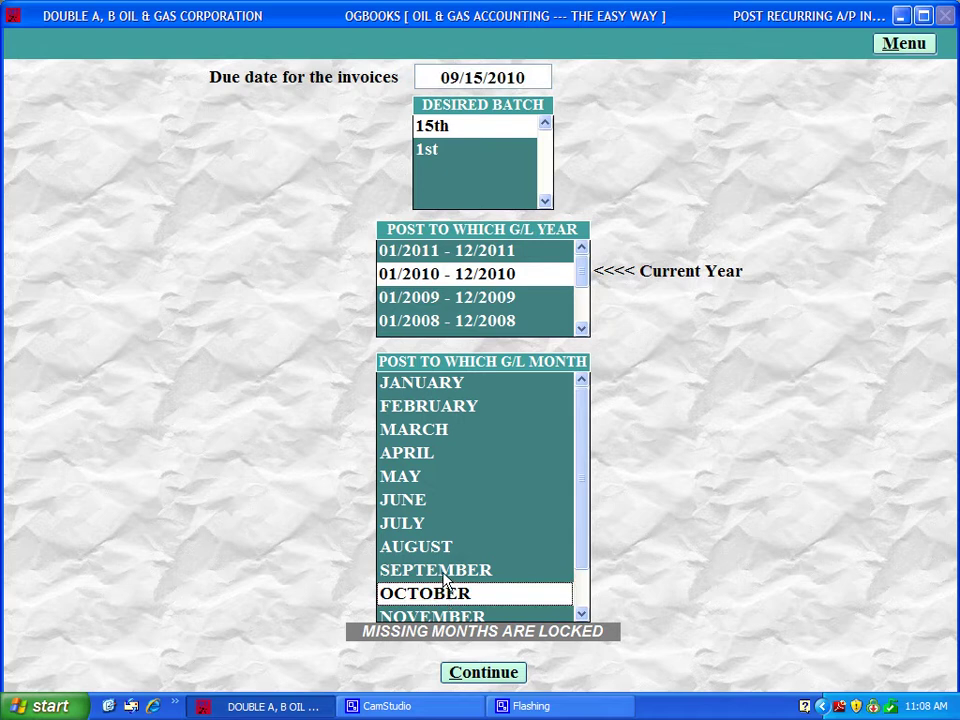
pyautogui.click(443, 572)
pyautogui.click(477, 673)
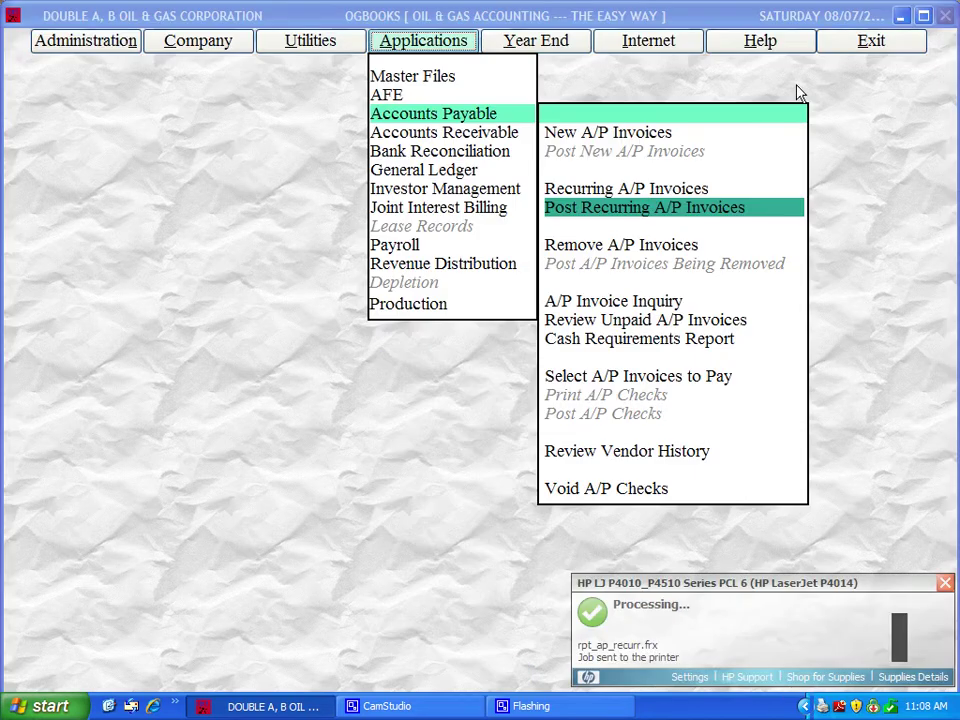
# Step: Post the recurring A/P invoices of batch 1st with due date 09/01/2010 to September of G/L year 01/2010 - 12/2010
pyautogui.click(714, 210)
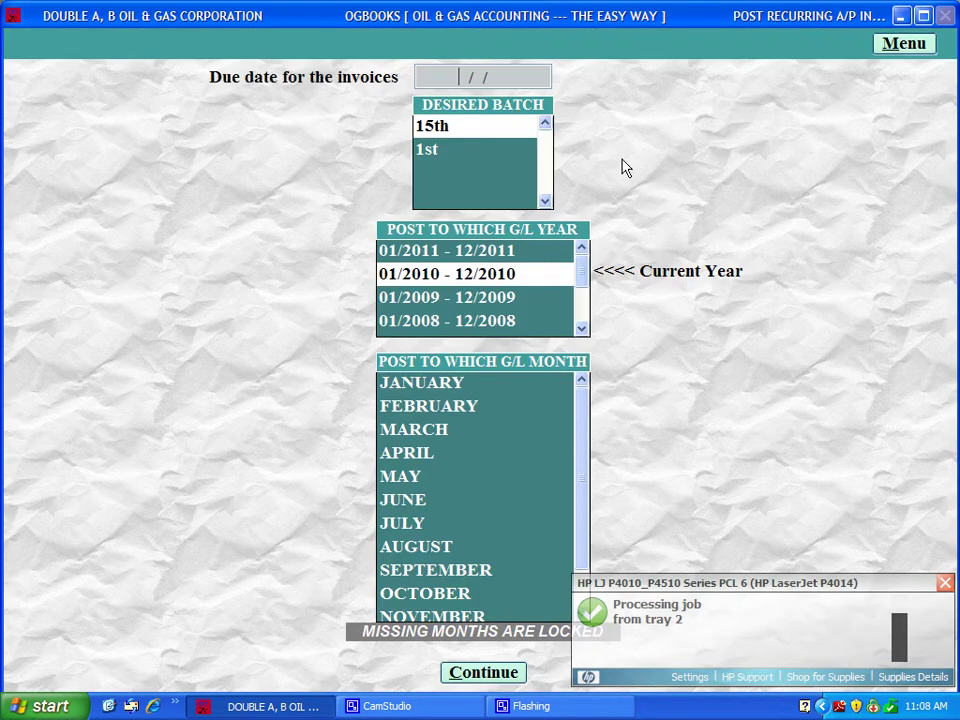
pyautogui.write('01')
pyautogui.press('BackSpace')
pyautogui.write('9/01/2010')
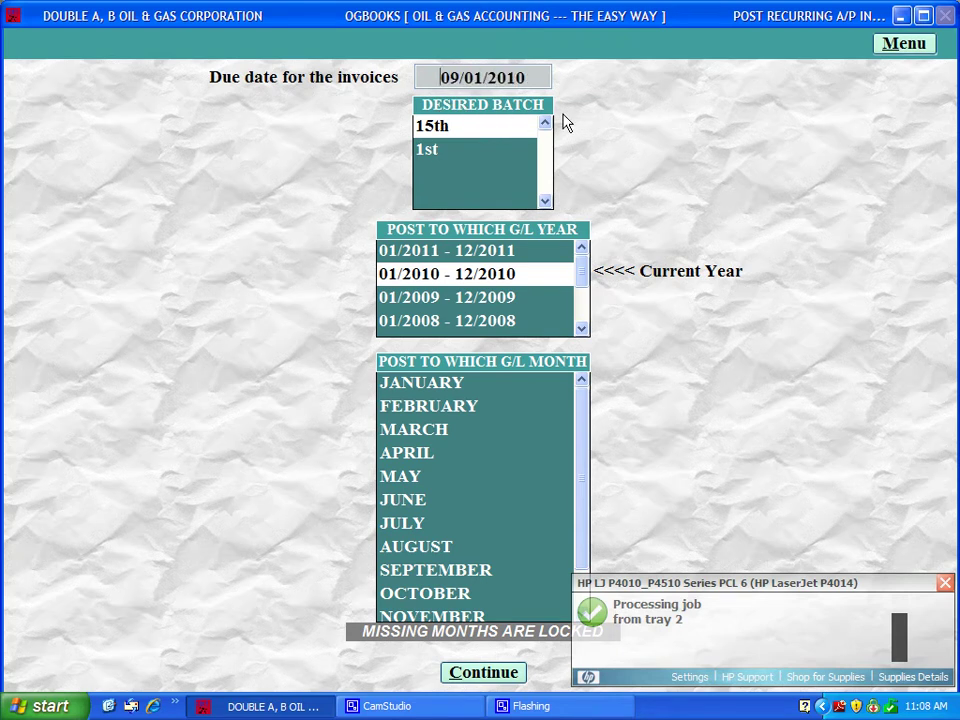
pyautogui.click(428, 152)
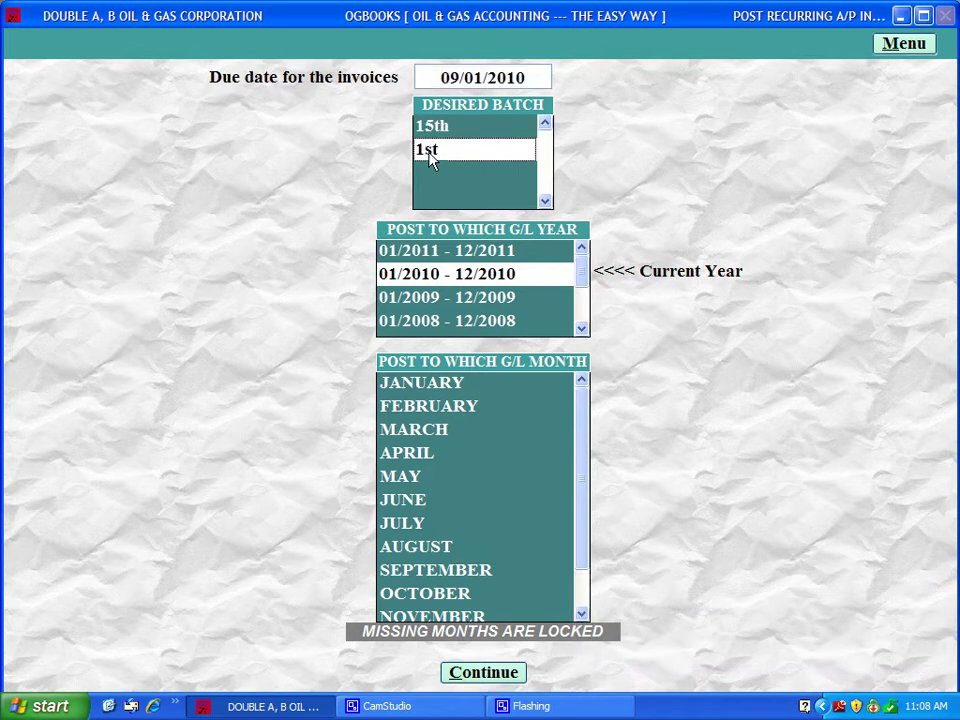
pyautogui.click(414, 570)
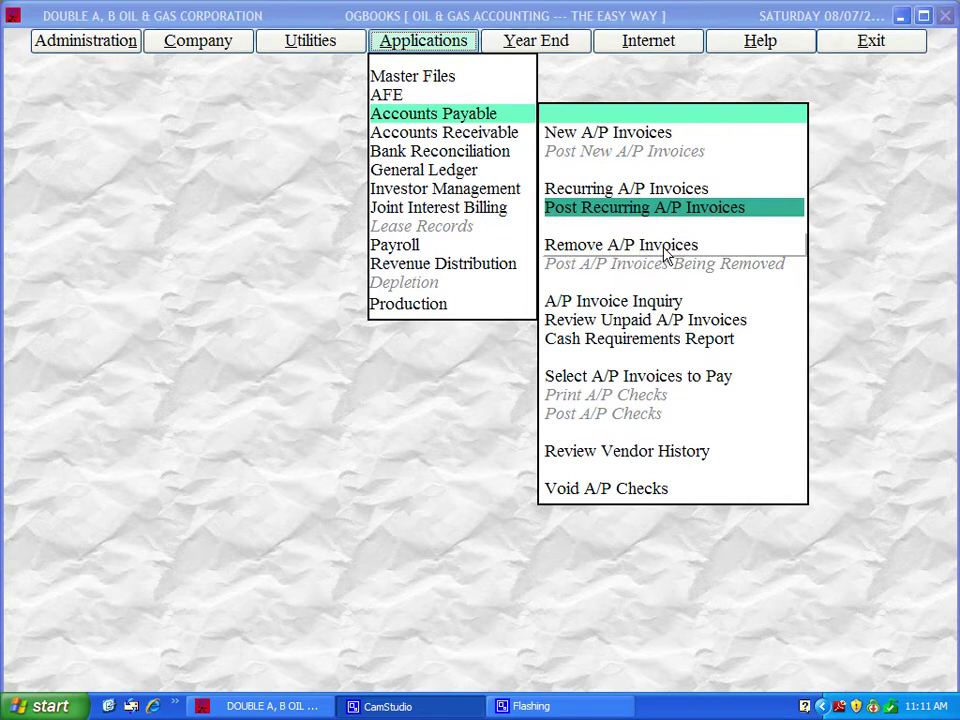
# Step: Add Crozier Pipe Company's invoice 5.1898, not paid by manual check, to the A/P invoices awaiting removal, and leave the removal entry
pyautogui.click(665, 254)
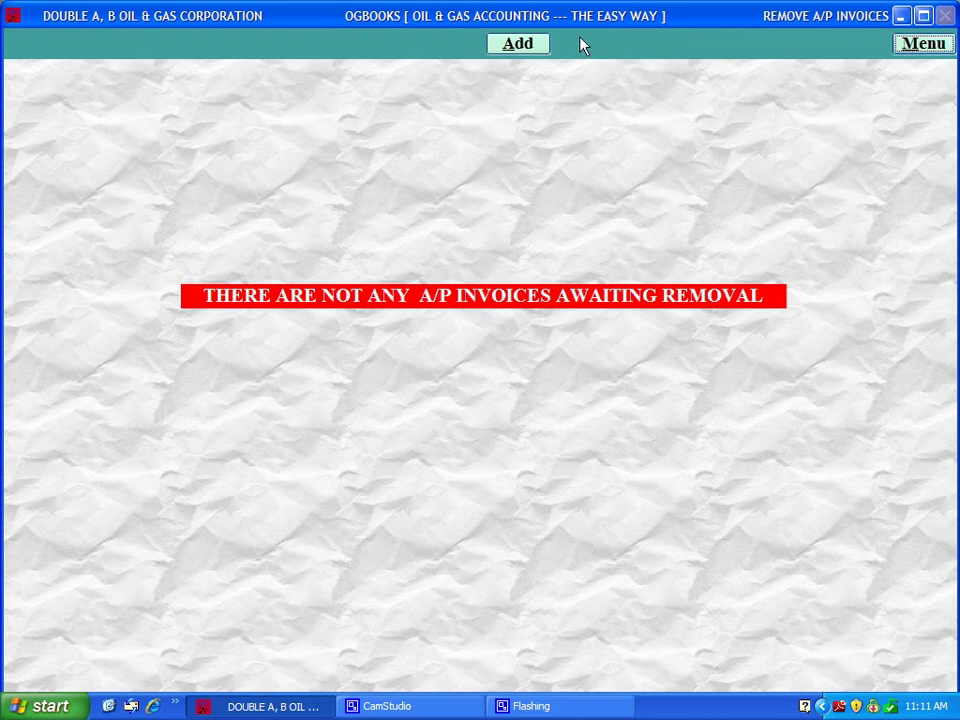
pyautogui.click(508, 44)
pyautogui.doubleClick(427, 131)
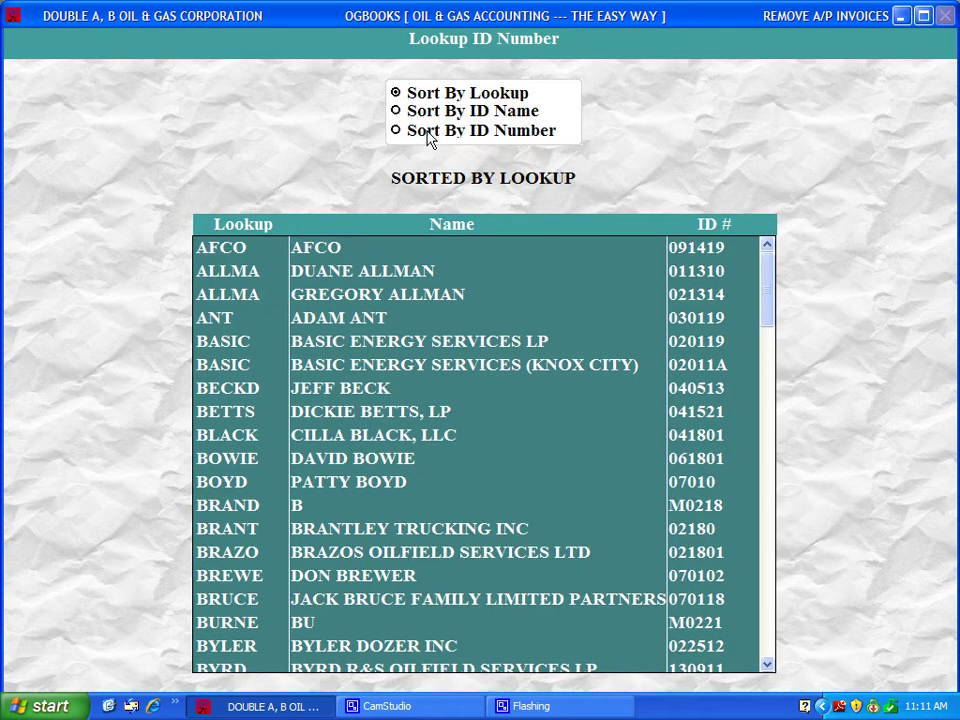
pyautogui.write('cr')
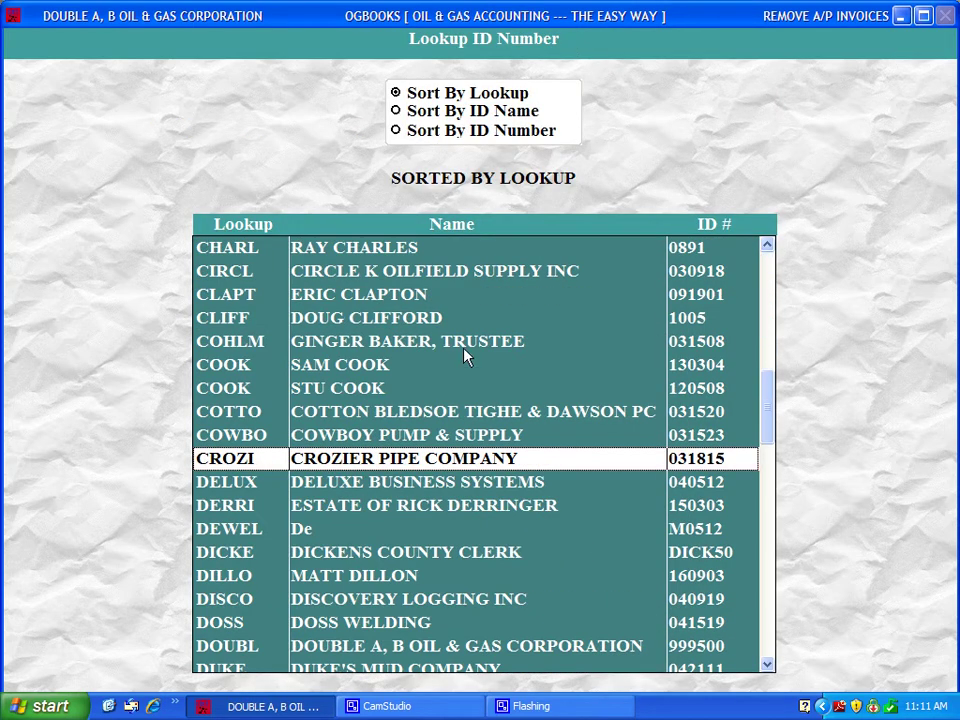
pyautogui.doubleClick(491, 459)
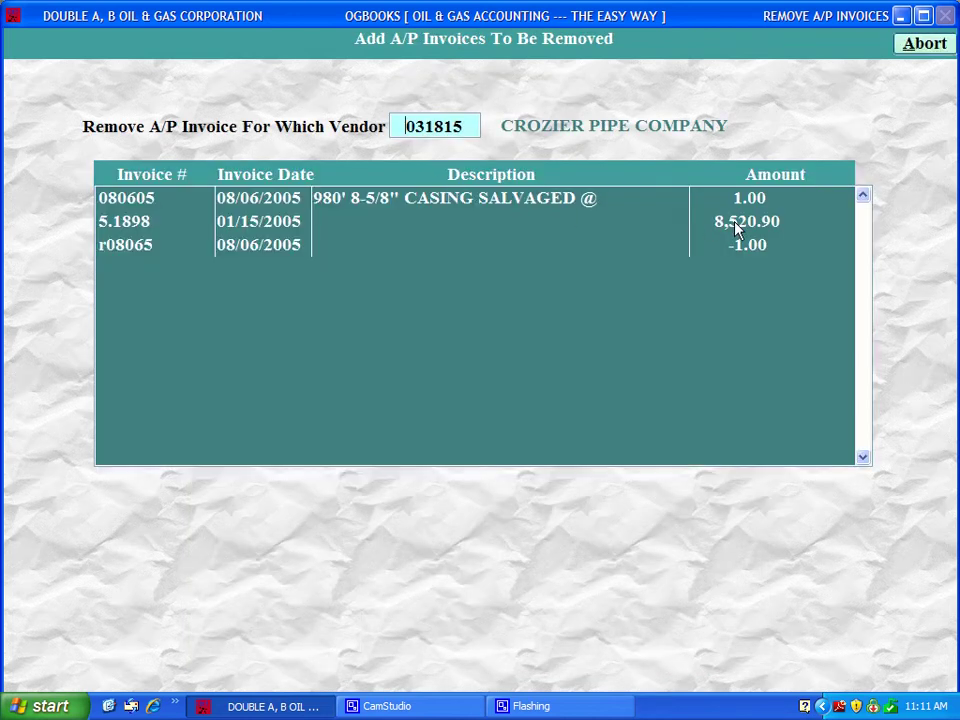
pyautogui.click(737, 224)
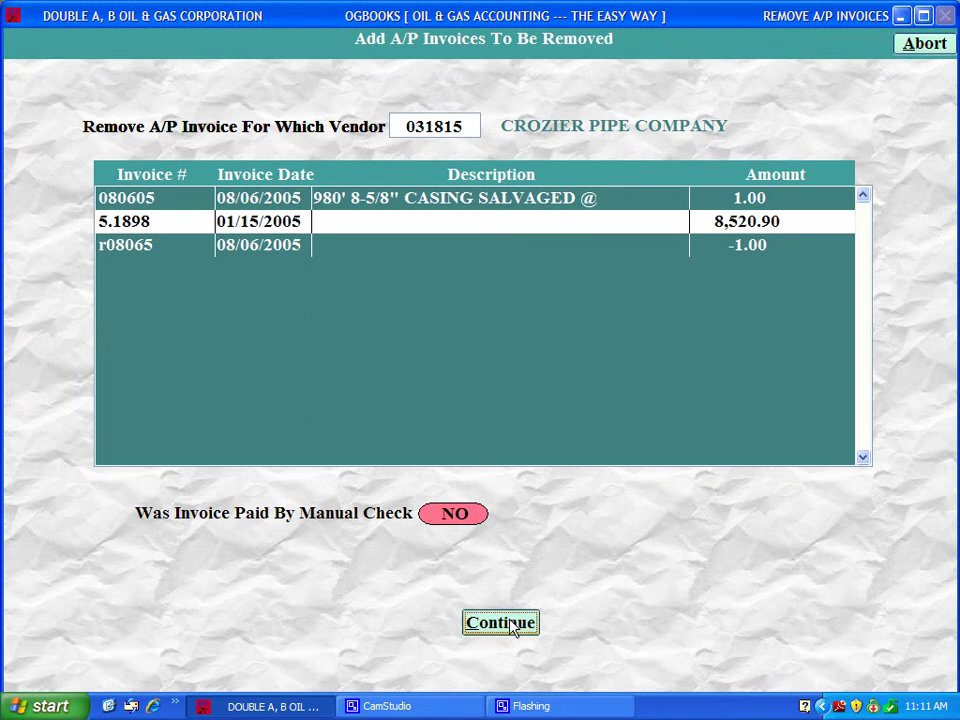
pyautogui.click(514, 621)
pyautogui.click(461, 50)
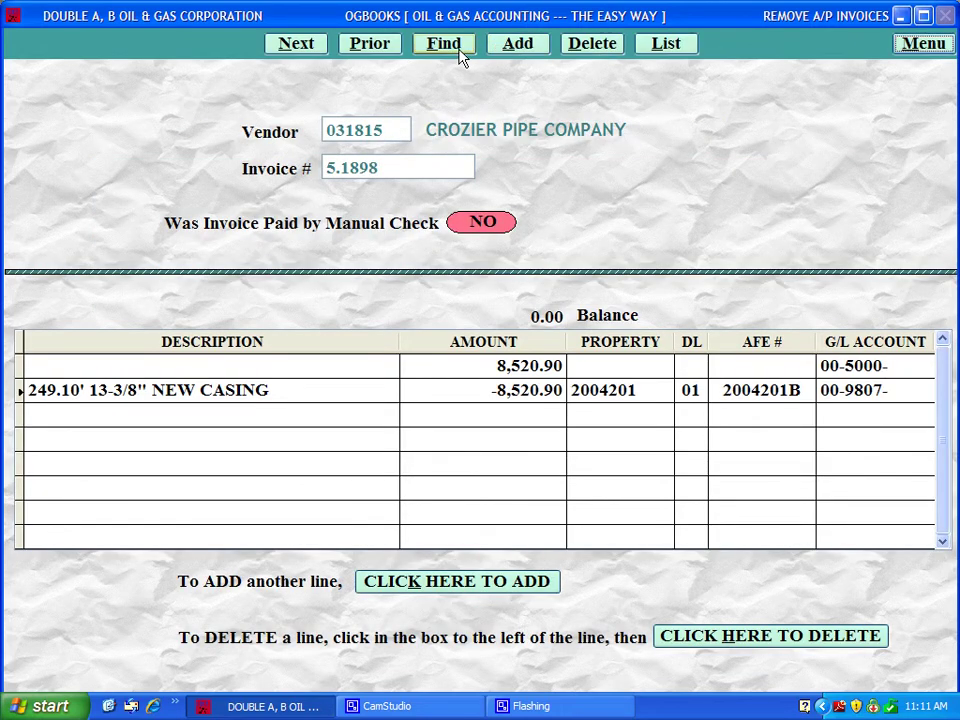
pyautogui.click(908, 45)
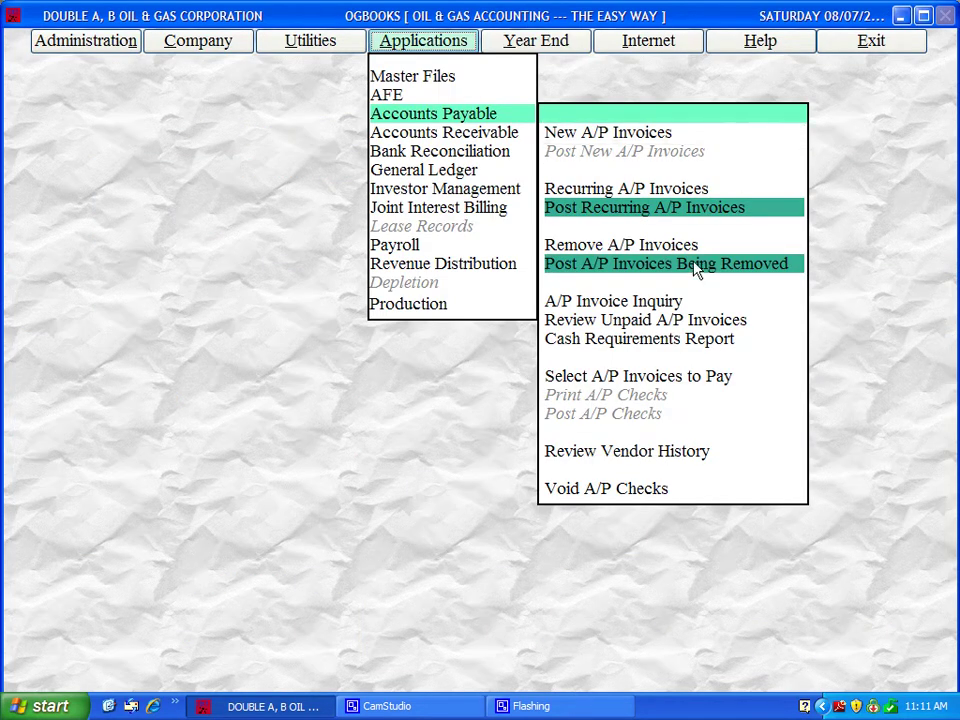
# Step: Post the A/P invoices being removed to September of G/L year 01/2010 - 12/2010
pyautogui.click(695, 266)
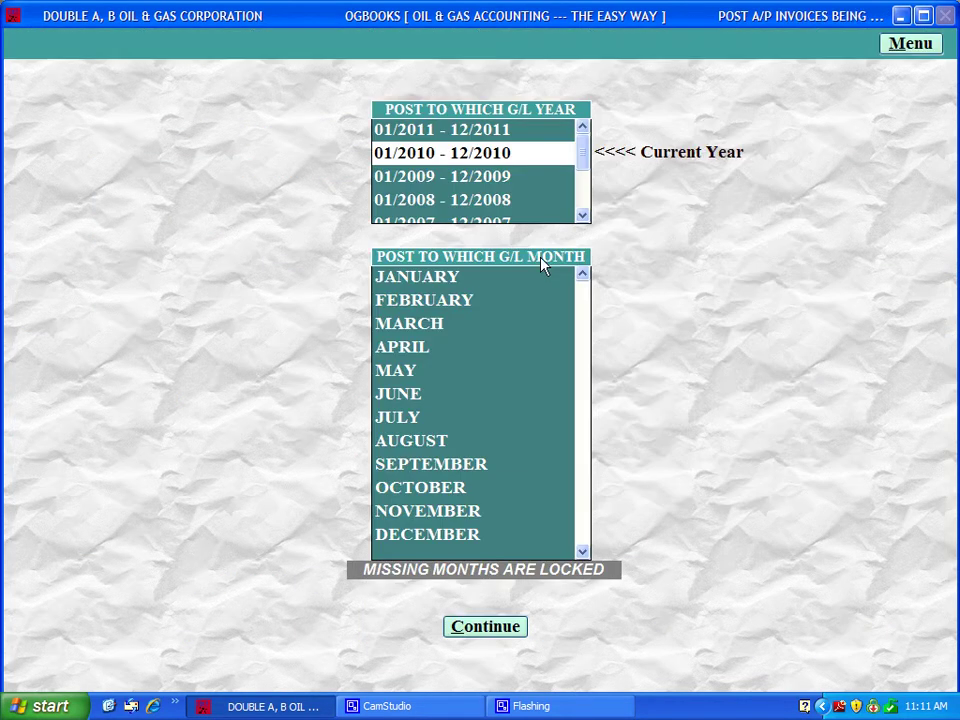
pyautogui.click(413, 465)
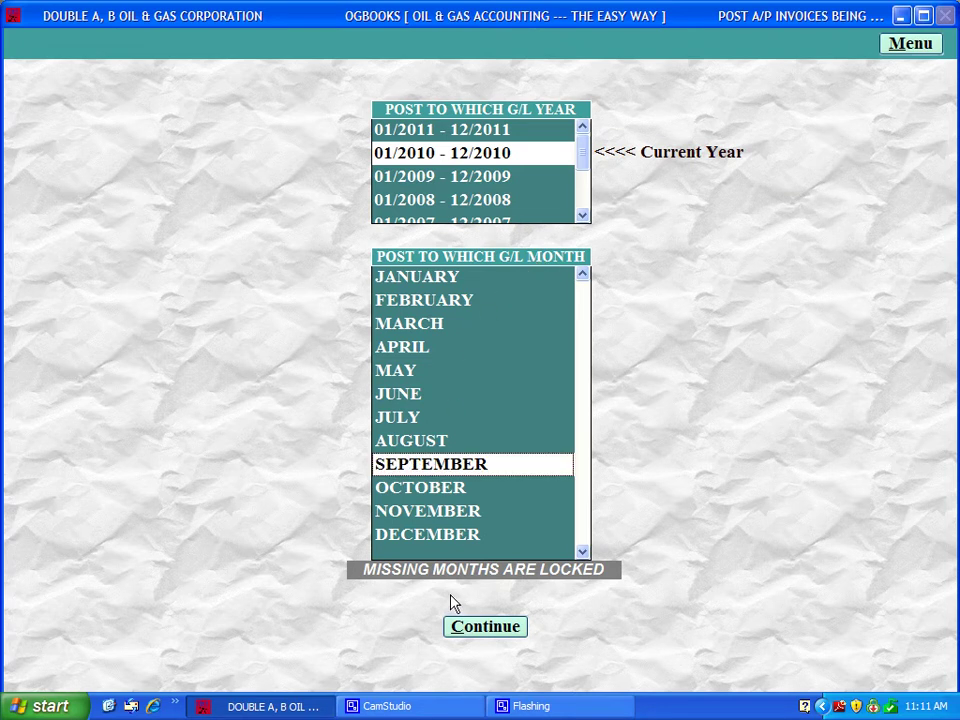
pyautogui.click(475, 630)
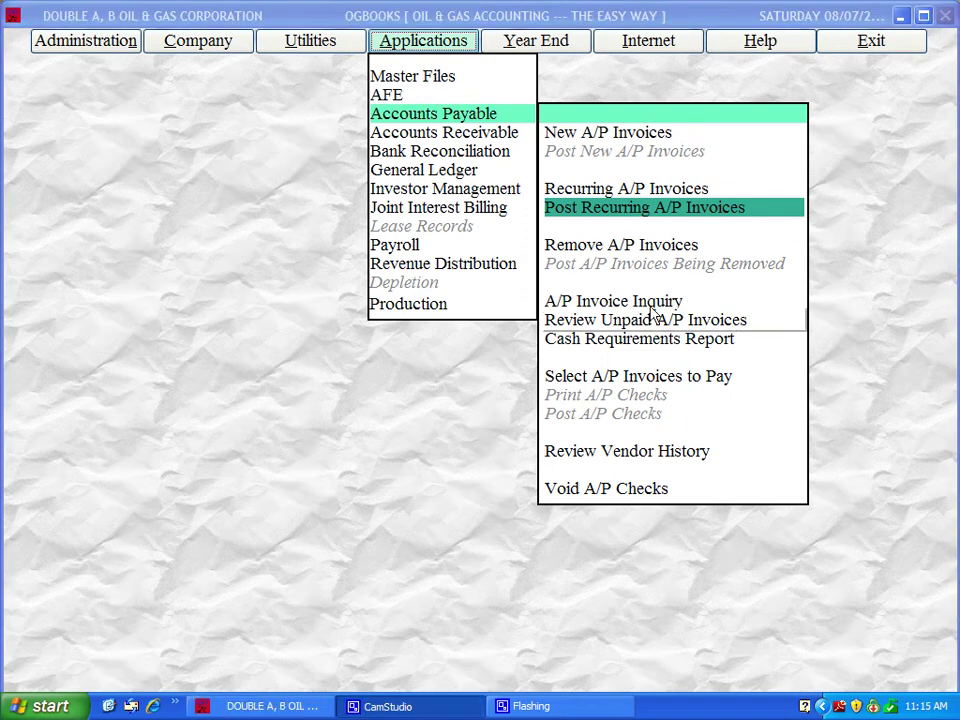
# Step: Look up all Cowboy Pump & Supply invoices with an A/P invoice inquiry
pyautogui.click(640, 302)
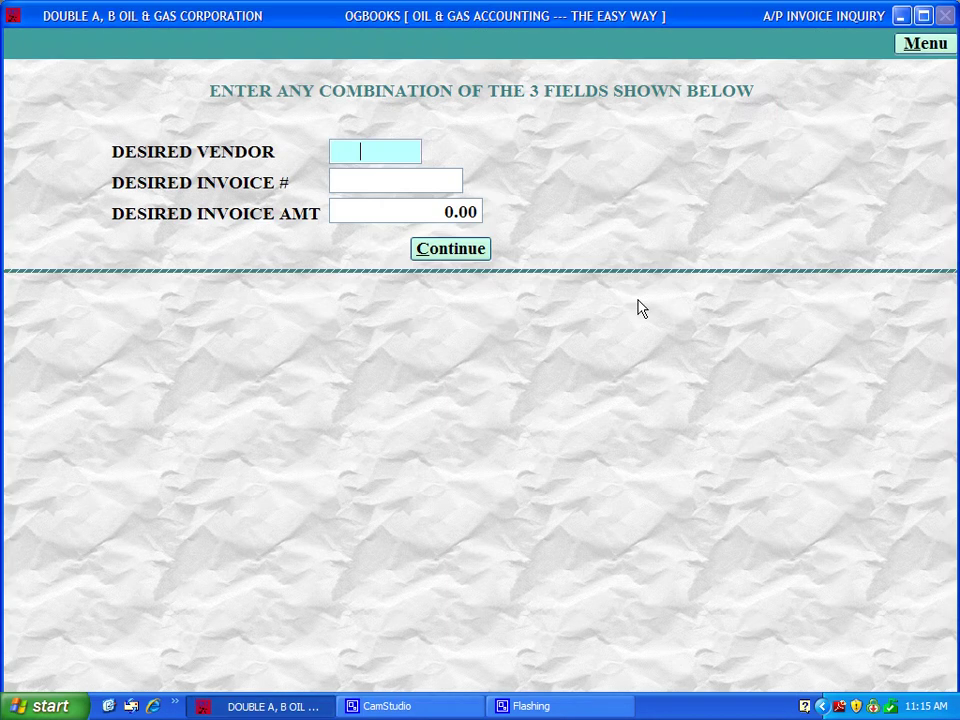
pyautogui.doubleClick(390, 158)
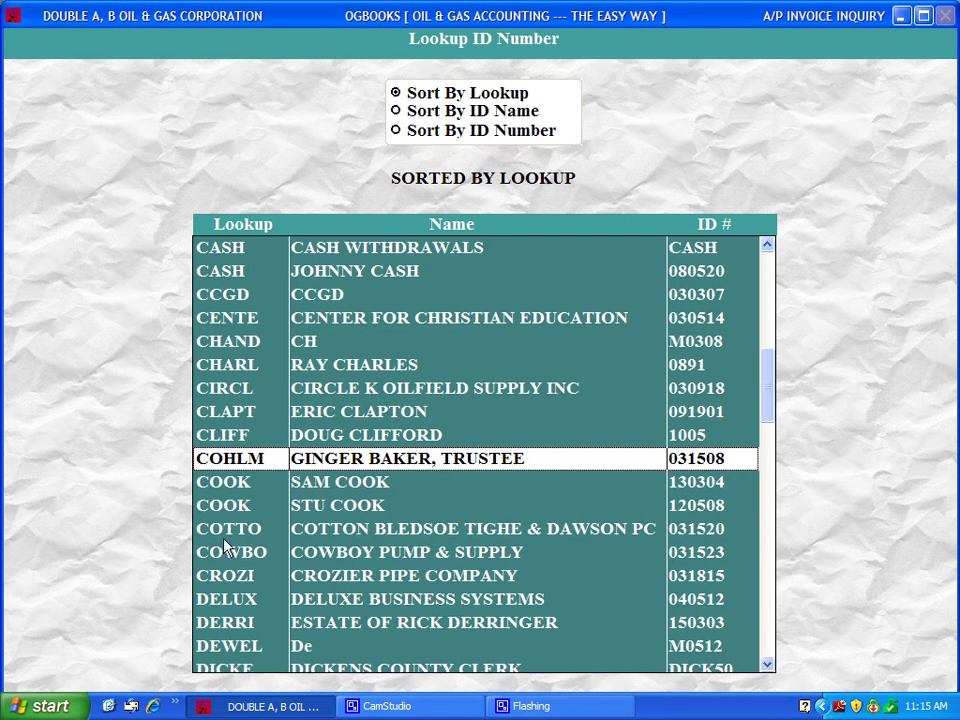
pyautogui.doubleClick(313, 556)
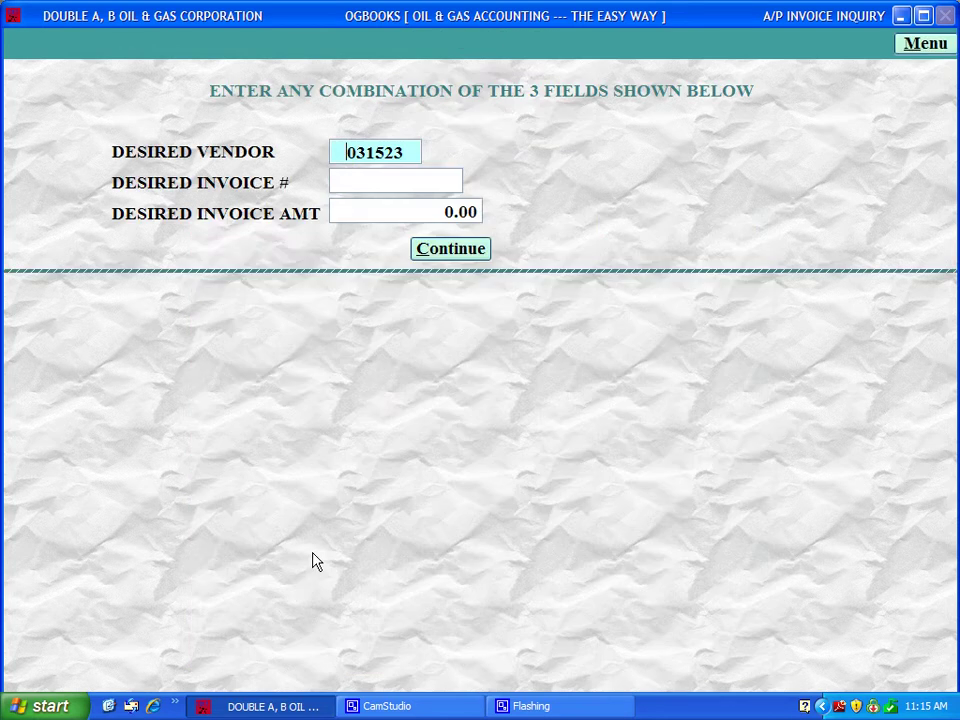
pyautogui.click(450, 253)
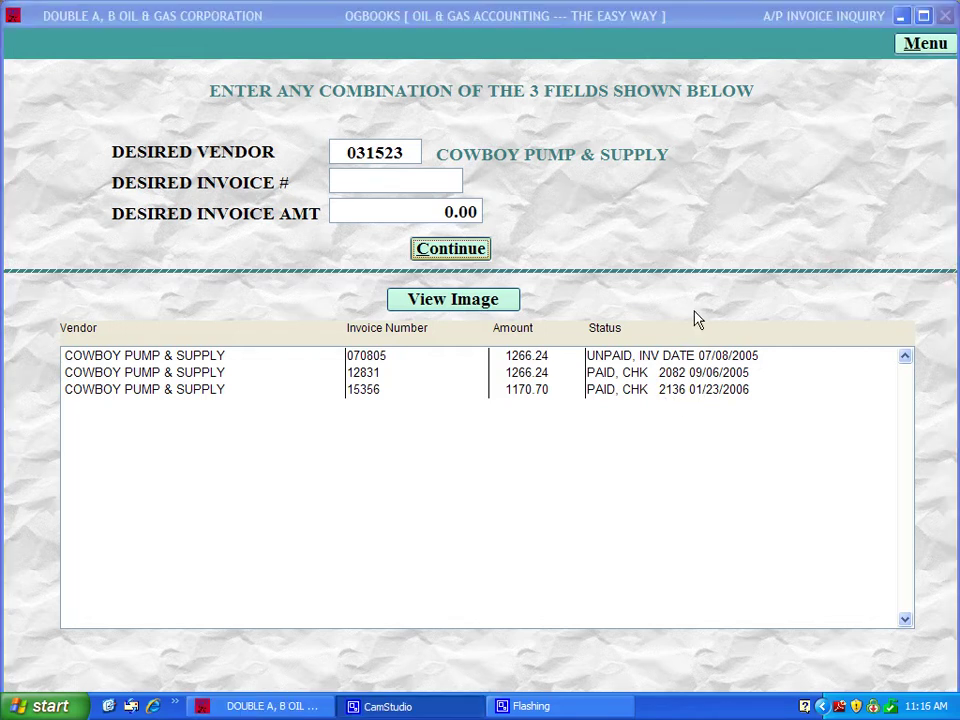
# Step: View the scanned image of Cowboy Pump & Supply invoice 070805, close it, and leave the inquiry
pyautogui.click(540, 358)
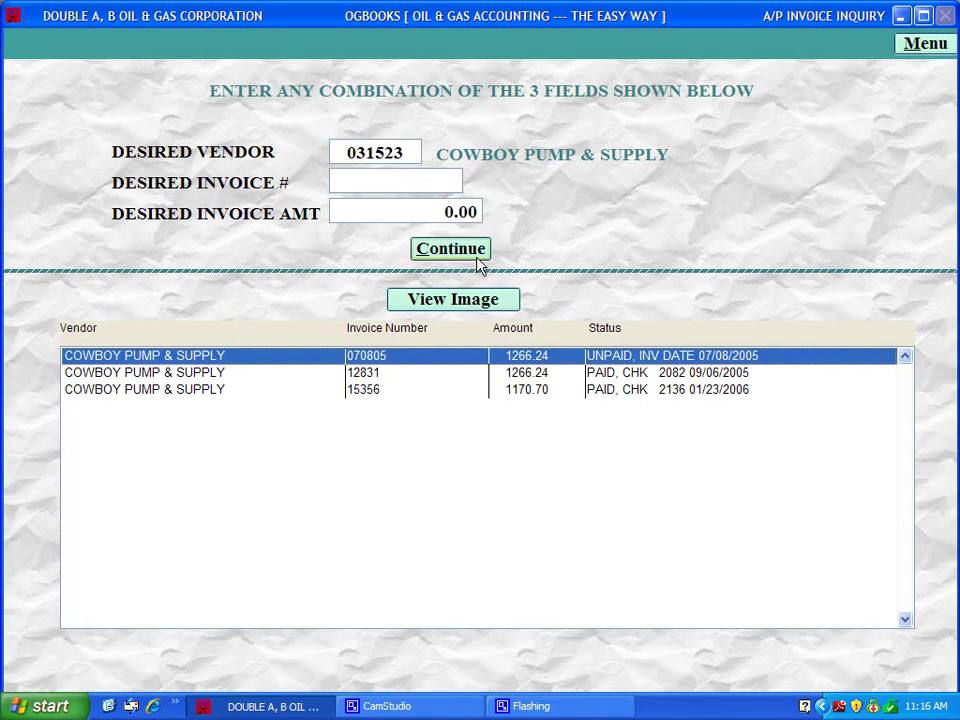
pyautogui.click(475, 308)
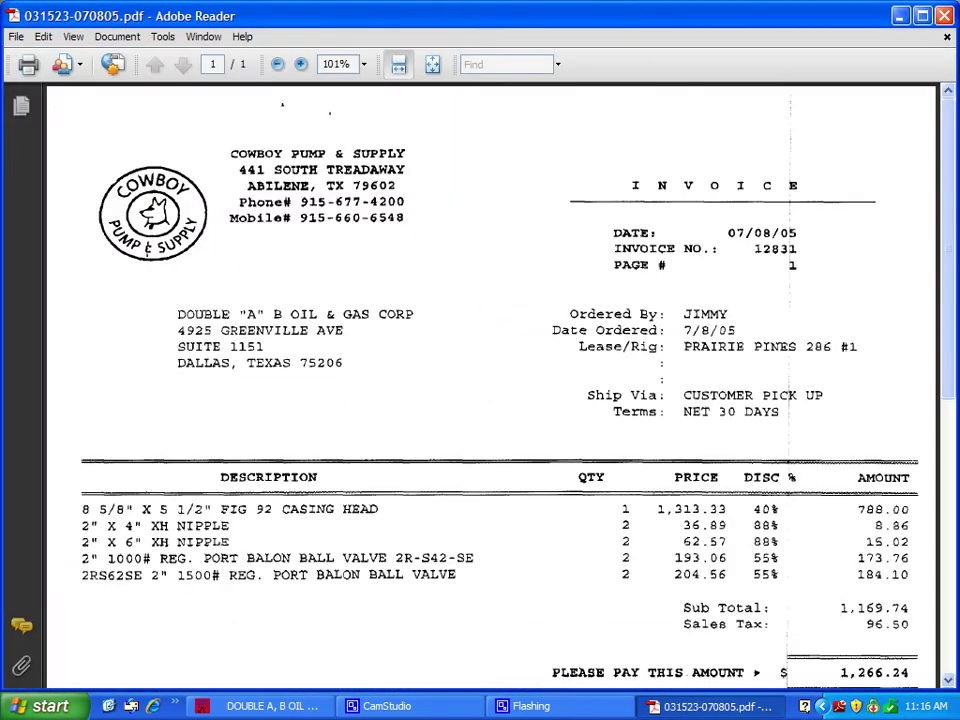
pyautogui.scroll(-6, 851, 231)
pyautogui.scroll(6, 851, 236)
pyautogui.click(944, 15)
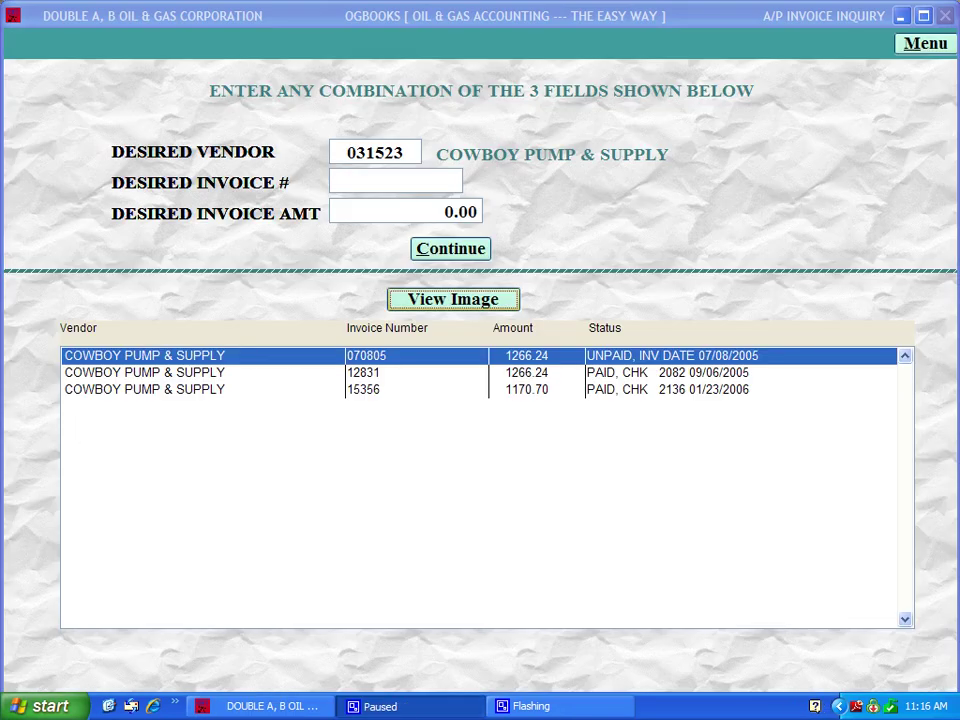
pyautogui.click(925, 45)
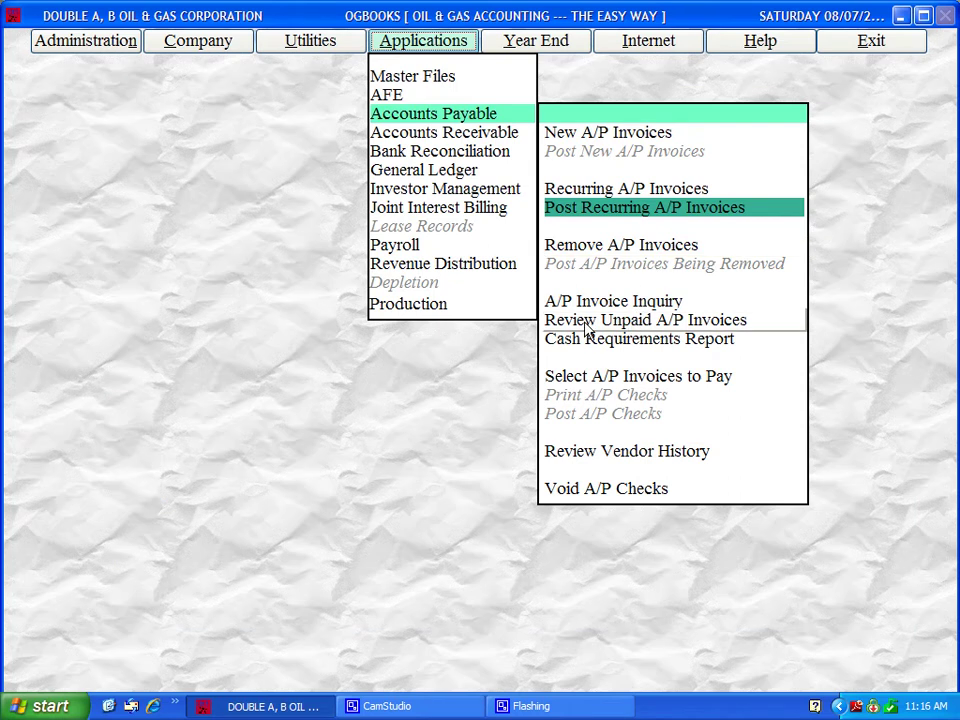
# Step: Display the unpaid A/P invoices report grouped by vendor on screen for all vendors and read through it
pyautogui.click(643, 326)
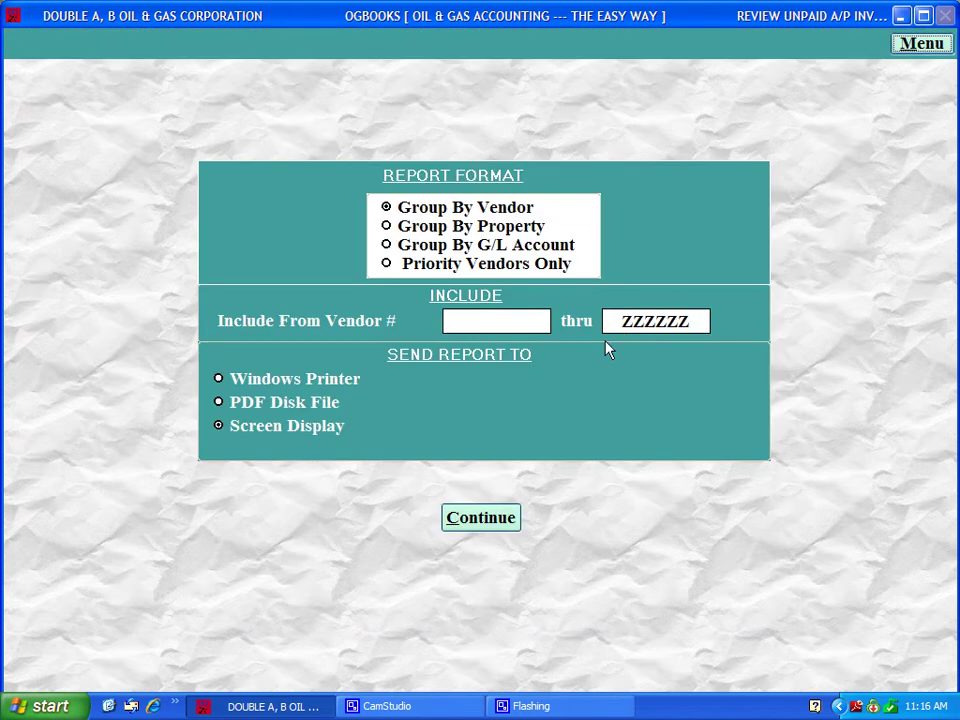
pyautogui.click(506, 529)
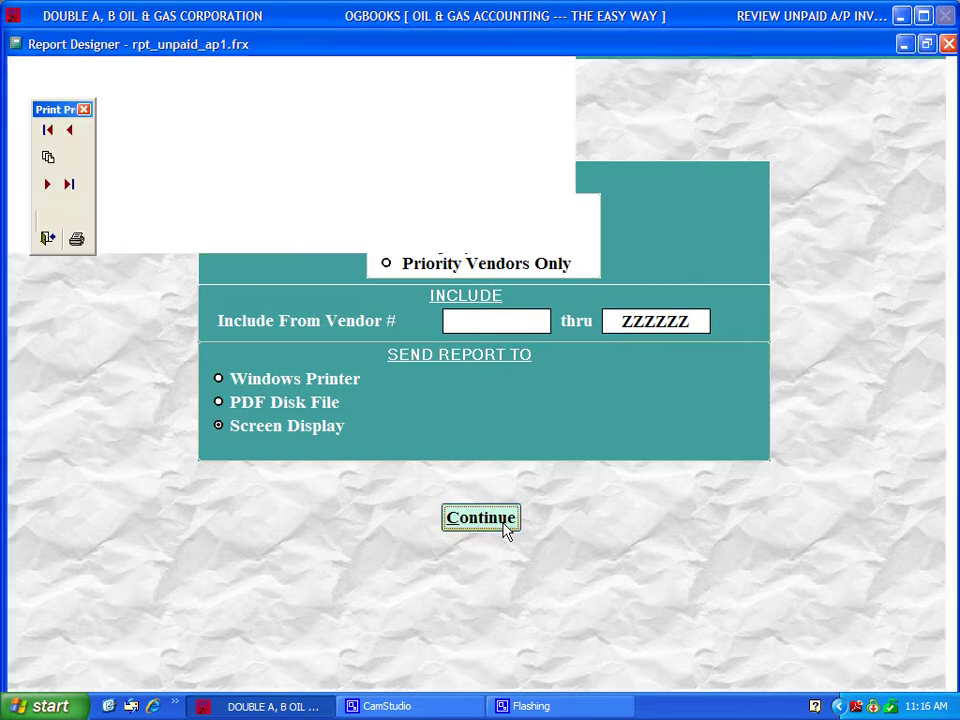
pyautogui.scroll(-4, 578, 428)
pyautogui.scroll(4, 578, 428)
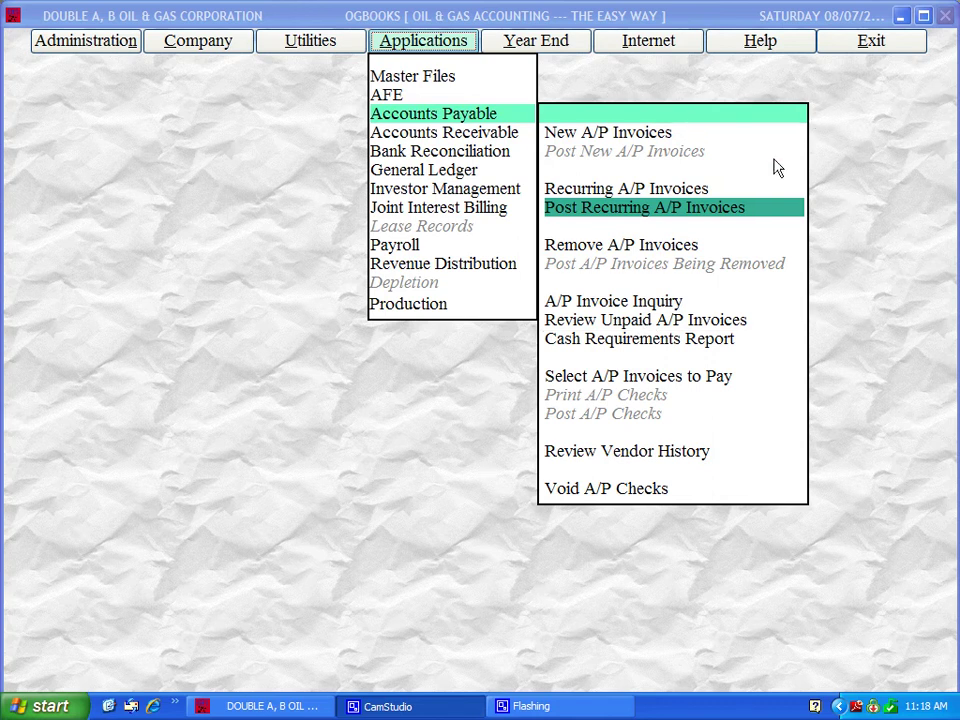
# Step: Display the unpaid A/P invoices report grouped by property on screen and examine its invoice amounts and totals
pyautogui.click(727, 318)
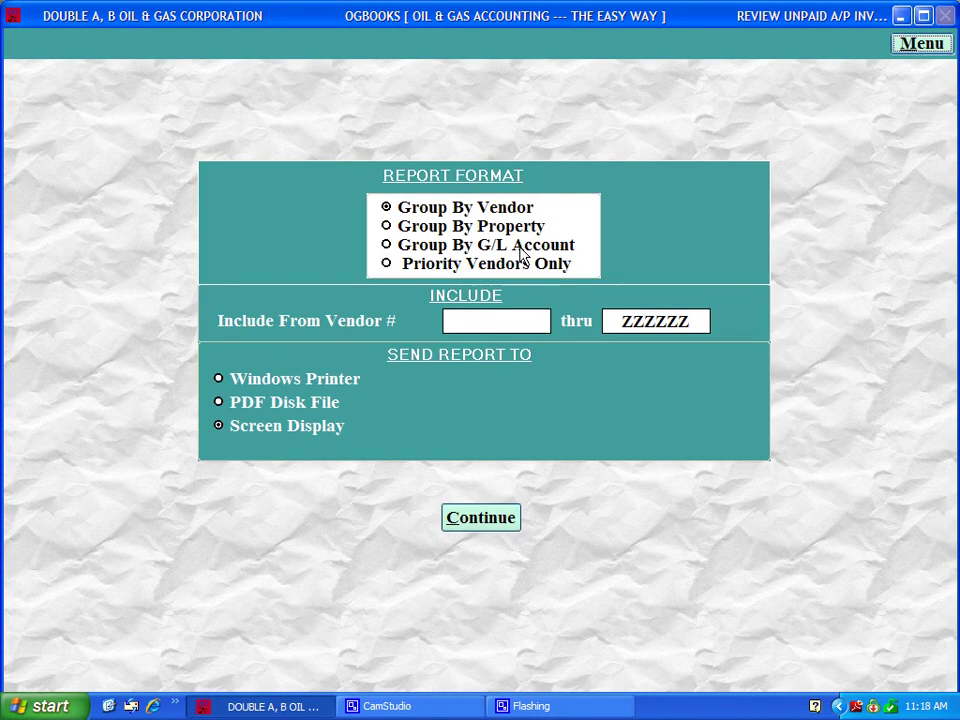
pyautogui.click(519, 232)
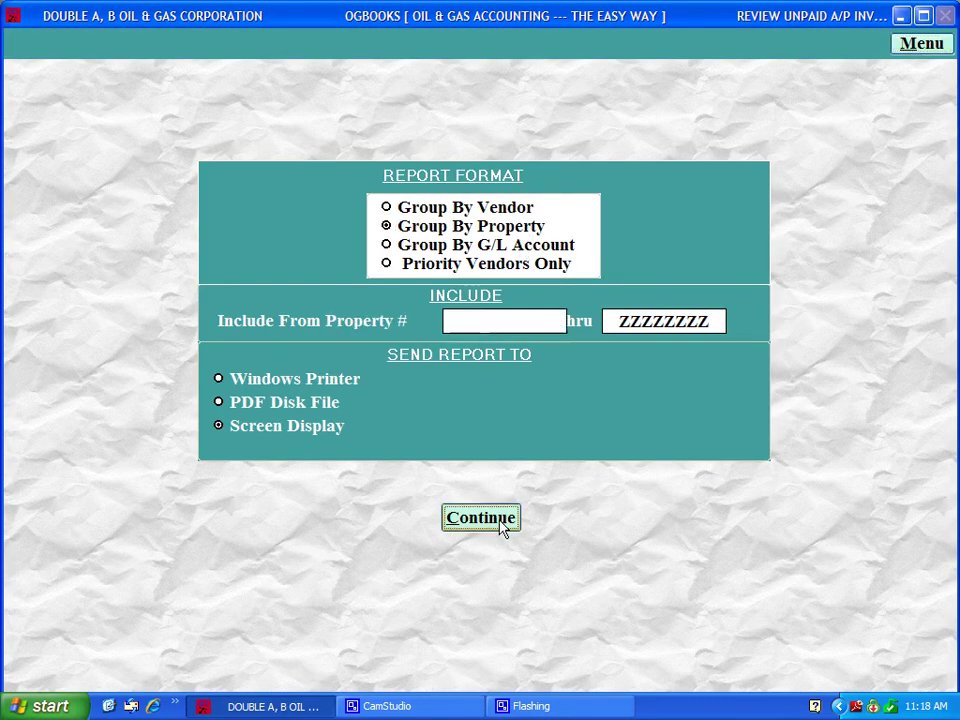
pyautogui.click(499, 528)
pyautogui.click(916, 646)
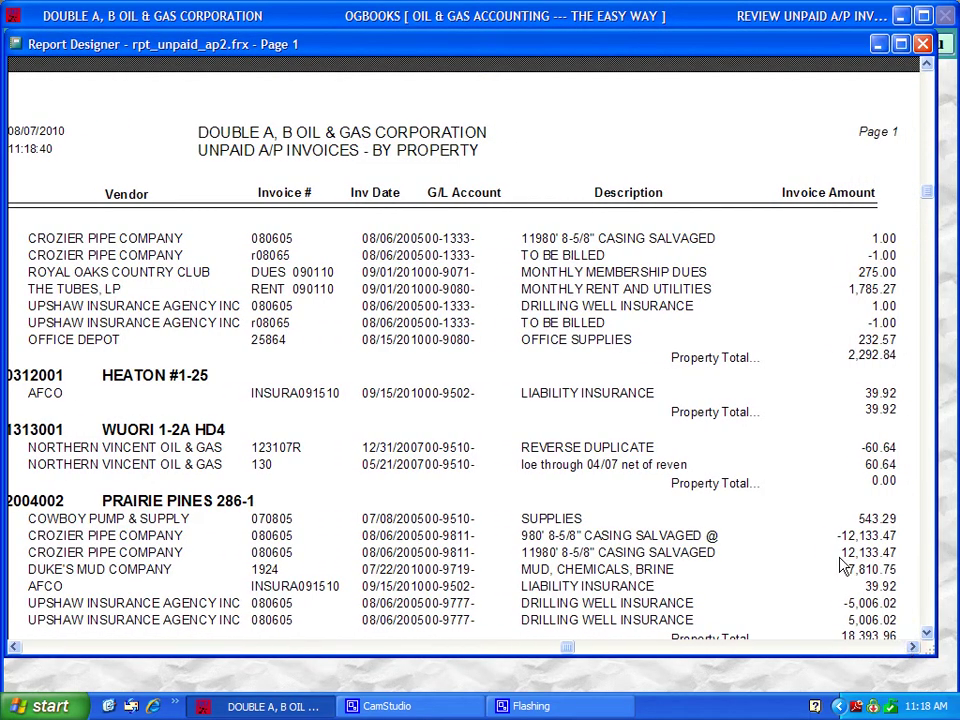
pyautogui.scroll(-5, 790, 450)
pyautogui.scroll(4, 790, 450)
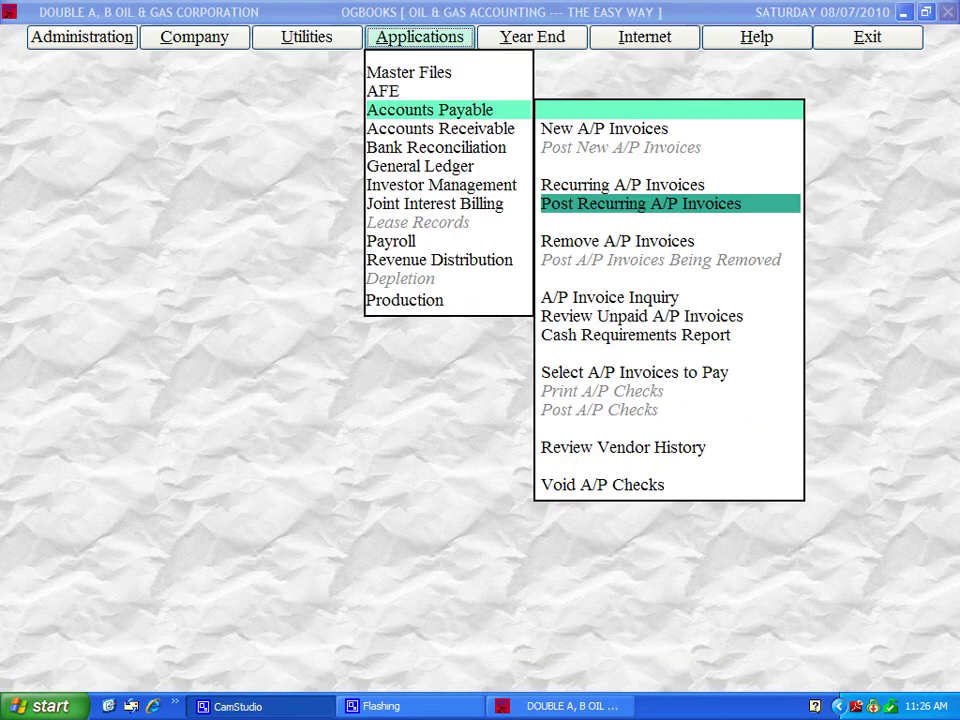
# Step: Display the cash requirements report on screen with ageing dates 09/01/2010, 09/15/2010 and 09/30/2010, and review the amounts due
pyautogui.click(636, 336)
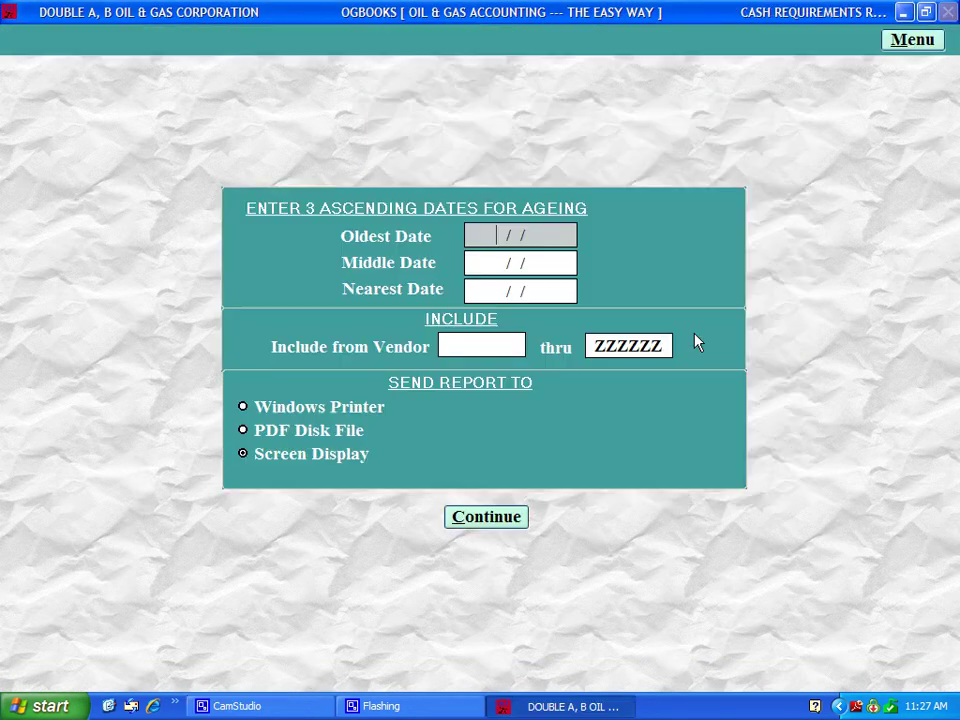
pyautogui.write('09')
pyautogui.write('01100')
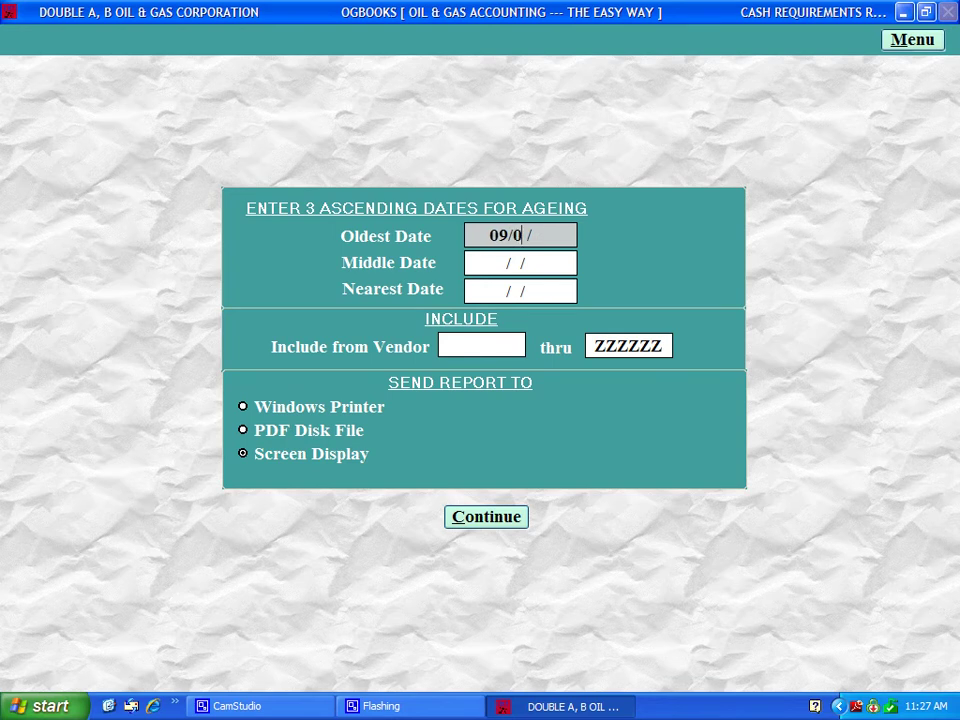
pyautogui.write('9152010')
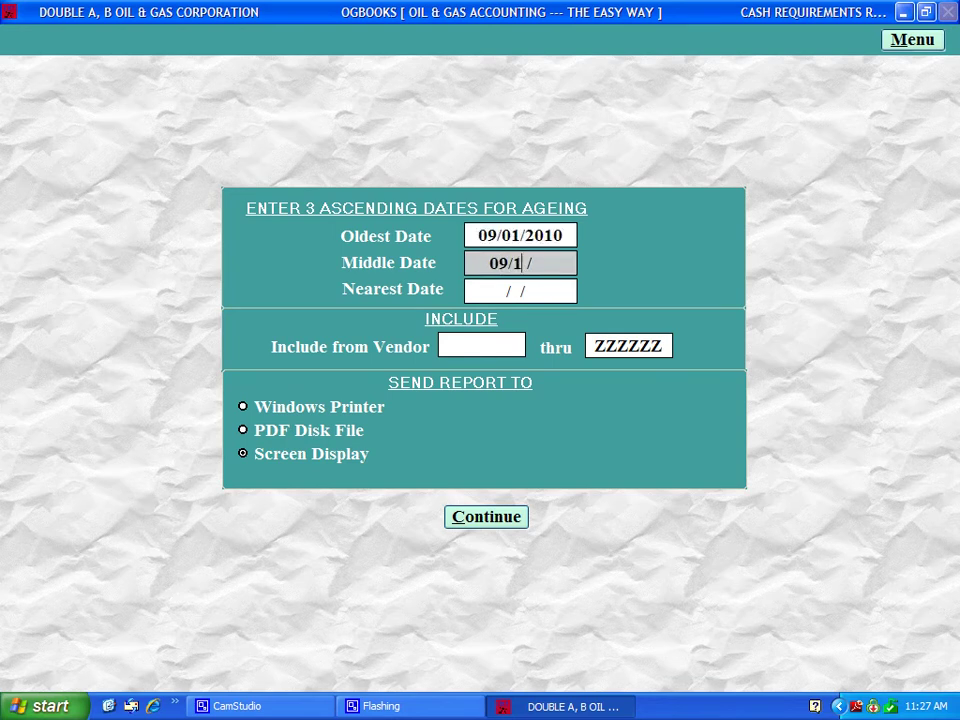
pyautogui.write('3010')
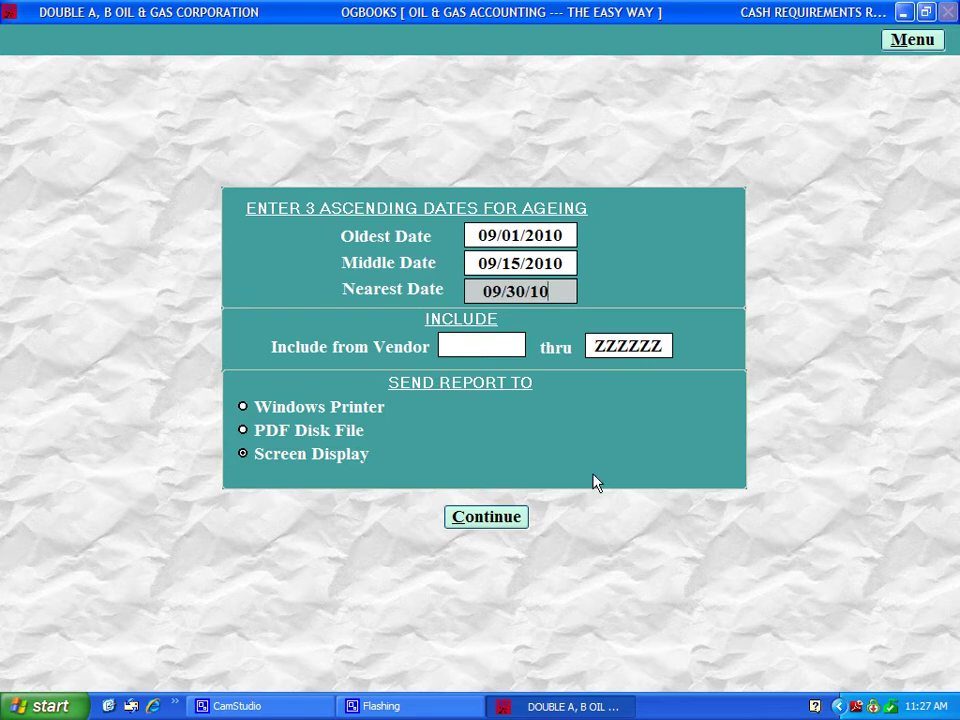
pyautogui.click(500, 520)
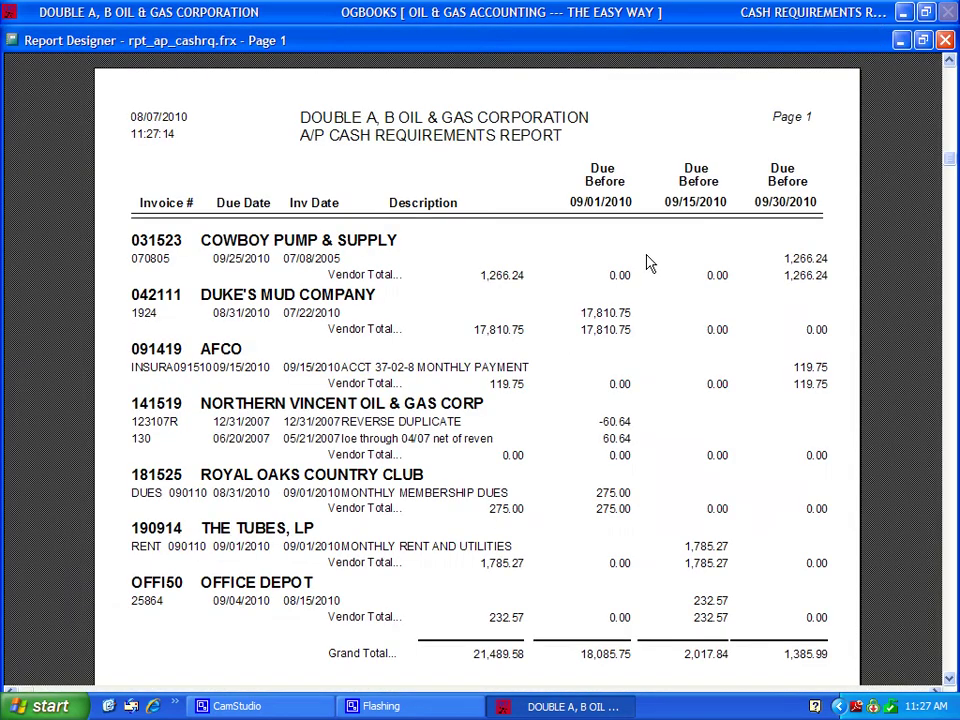
pyautogui.scroll(-2, 645, 265)
pyautogui.scroll(-3, 645, 265)
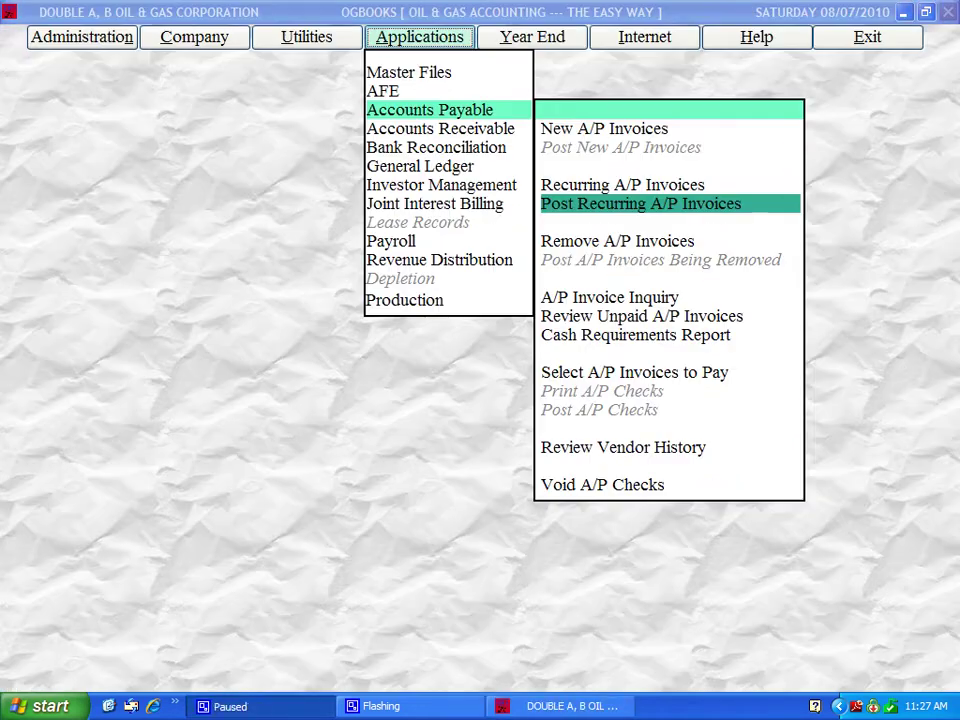
# Step: Start selecting A/P invoices to pay and select AFCO's 09/15/2010 monthly payment invoice for payment
pyautogui.click(650, 378)
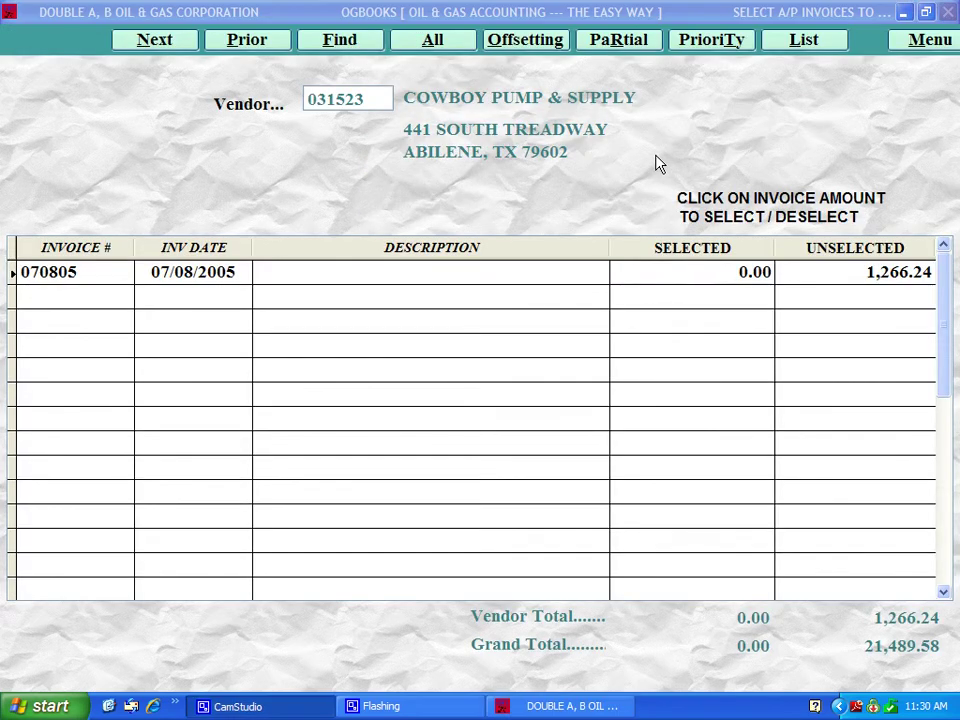
pyautogui.click(167, 44)
pyautogui.click(164, 43)
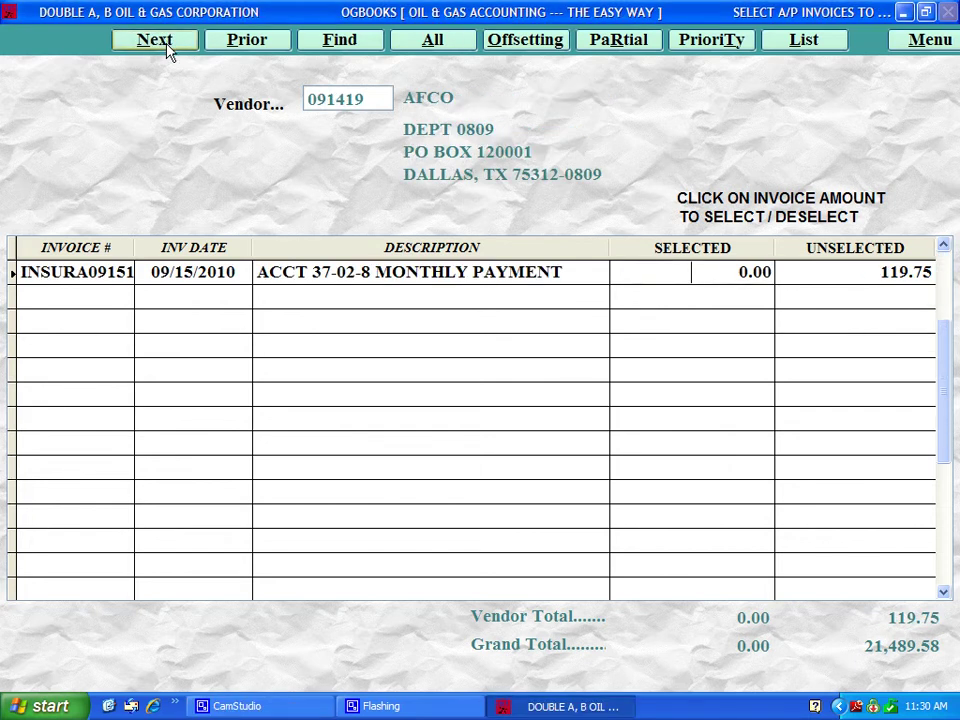
pyautogui.click(829, 285)
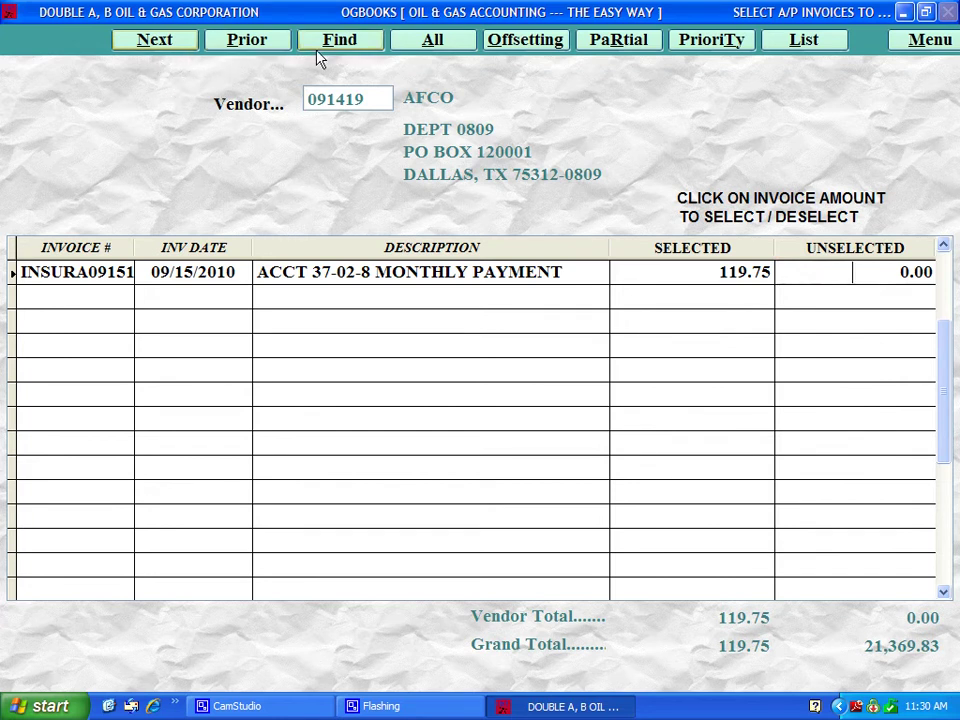
# Step: Select all A/P invoices for payment using the date 09/15/2010
pyautogui.click(429, 42)
pyautogui.write('09/15/2010')
pyautogui.press('Return')
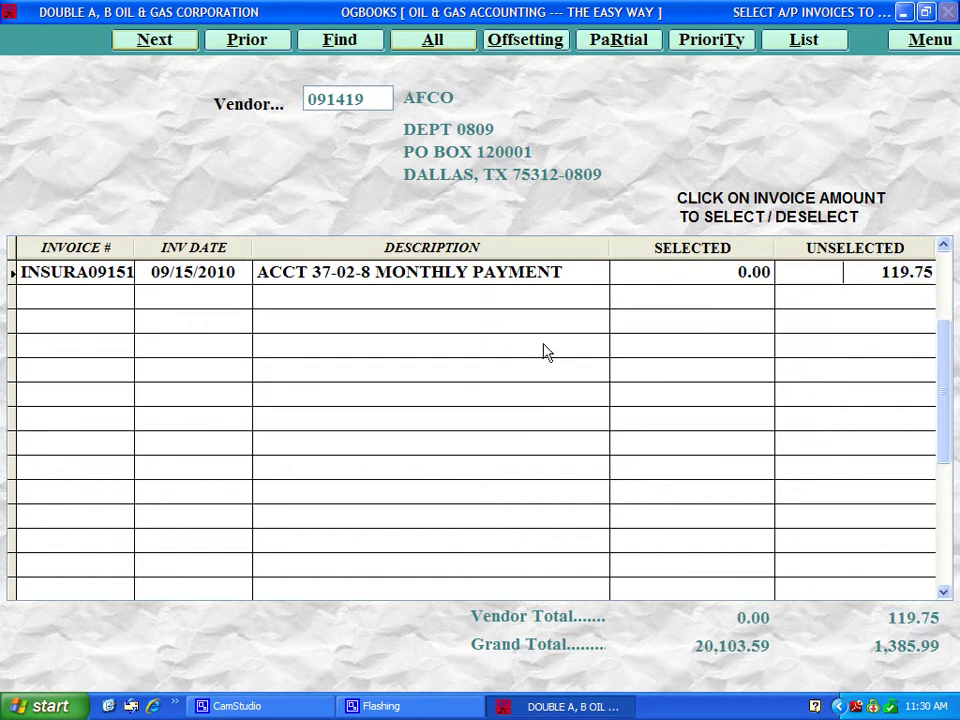
# Step: Go through the vendors in both directions to check which invoices are selected for payment, ending at AFCO
pyautogui.click(185, 44)
pyautogui.click(184, 45)
pyautogui.click(183, 46)
pyautogui.click(183, 46)
pyautogui.click(229, 43)
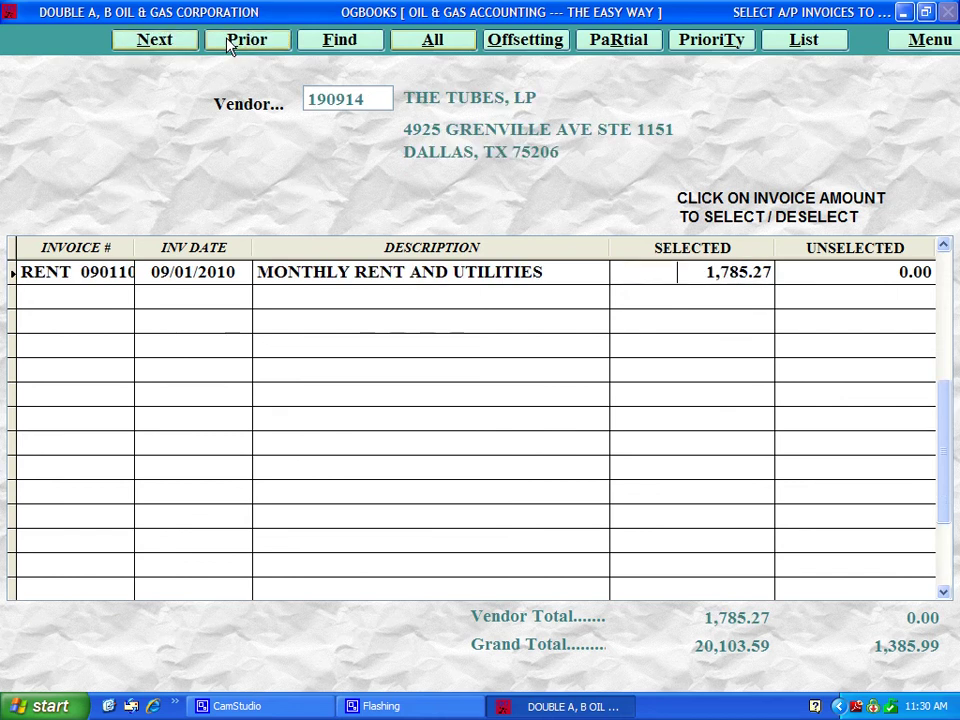
pyautogui.click(229, 43)
pyautogui.click(229, 43)
pyautogui.click(229, 43)
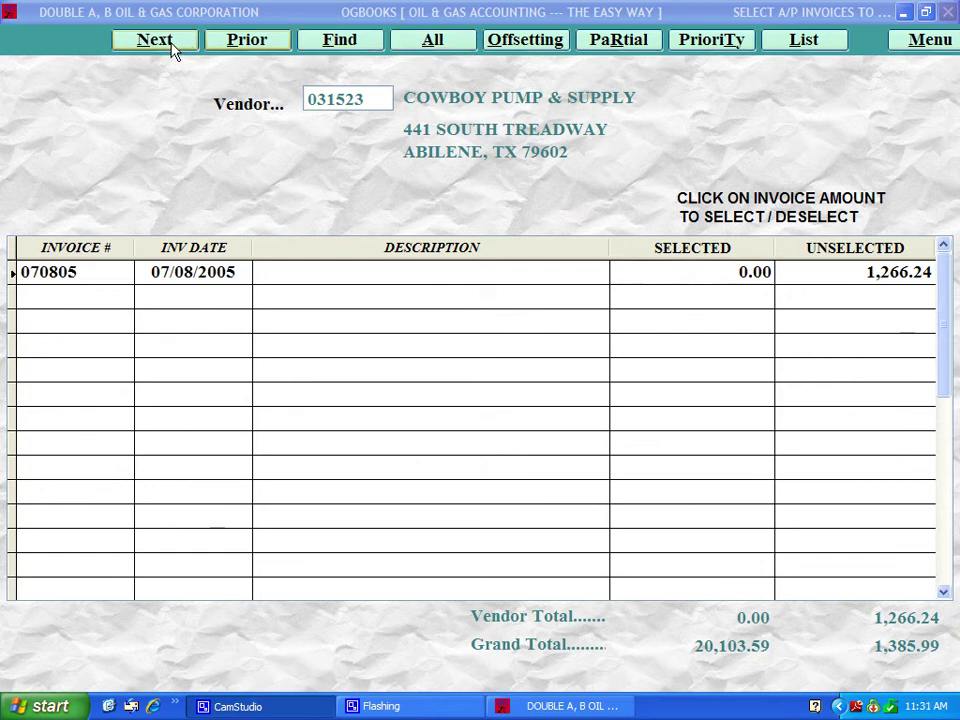
pyautogui.click(170, 48)
pyautogui.click(170, 48)
pyautogui.click(170, 48)
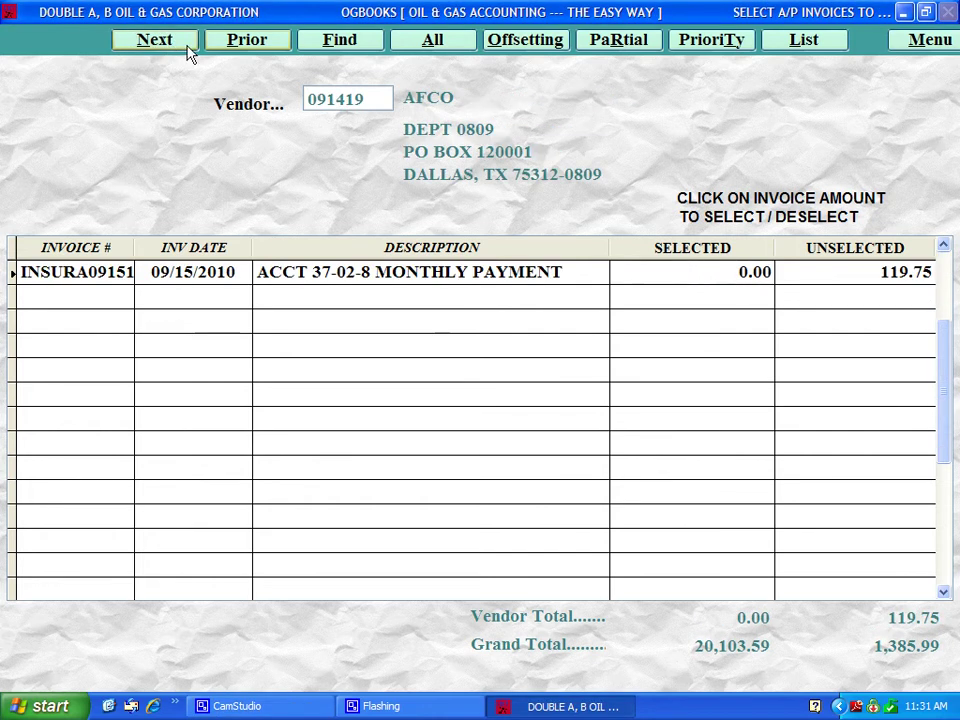
# Step: Toggle AFCO's monthly payment invoice between selected and unselected, leaving it selected for payment
pyautogui.click(846, 279)
pyautogui.click(690, 278)
pyautogui.click(864, 279)
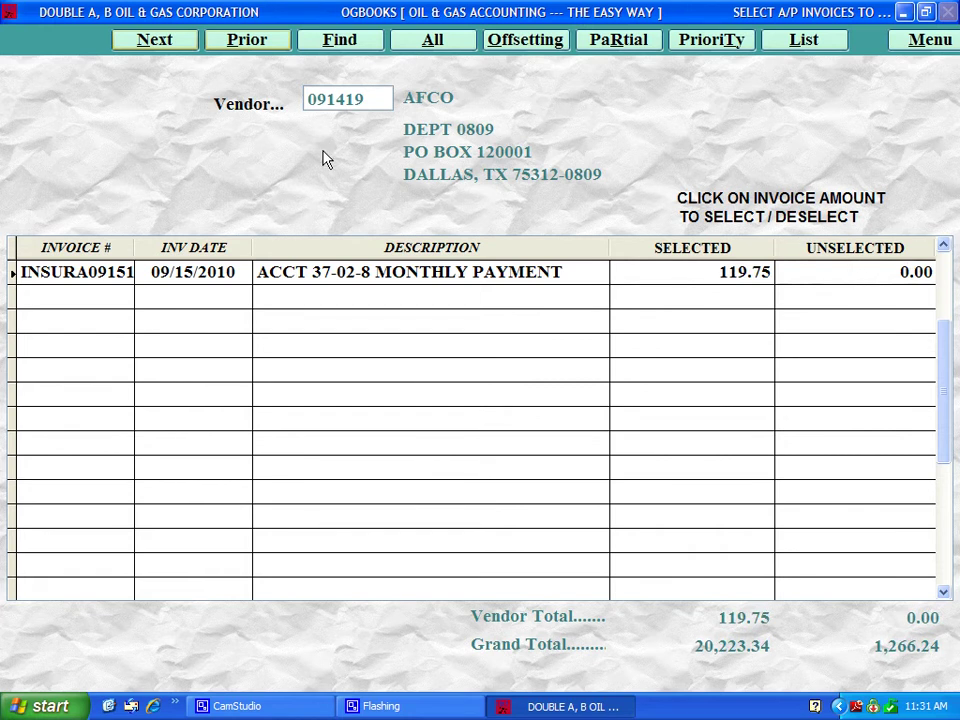
# Step: Go to Northern Vincent Oil & Gas Corp's invoices and run the offsetting invoice selection
pyautogui.click(152, 46)
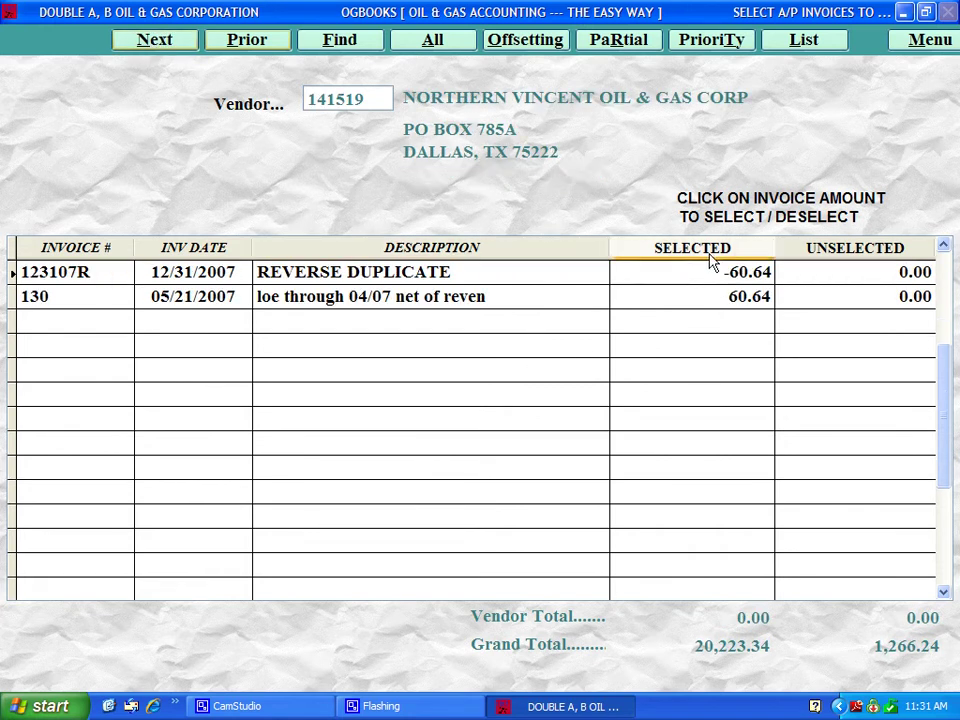
pyautogui.click(523, 50)
pyautogui.click(438, 437)
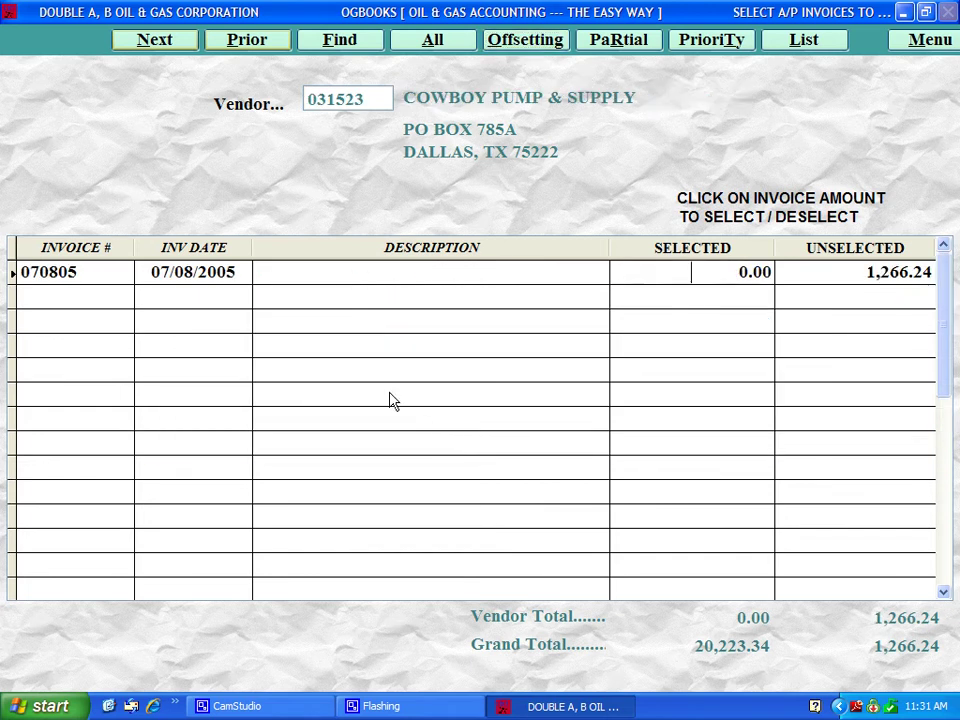
# Step: Set a partial payment of 5,000.00 on Duke's Mud Company invoice 1924
pyautogui.click(165, 48)
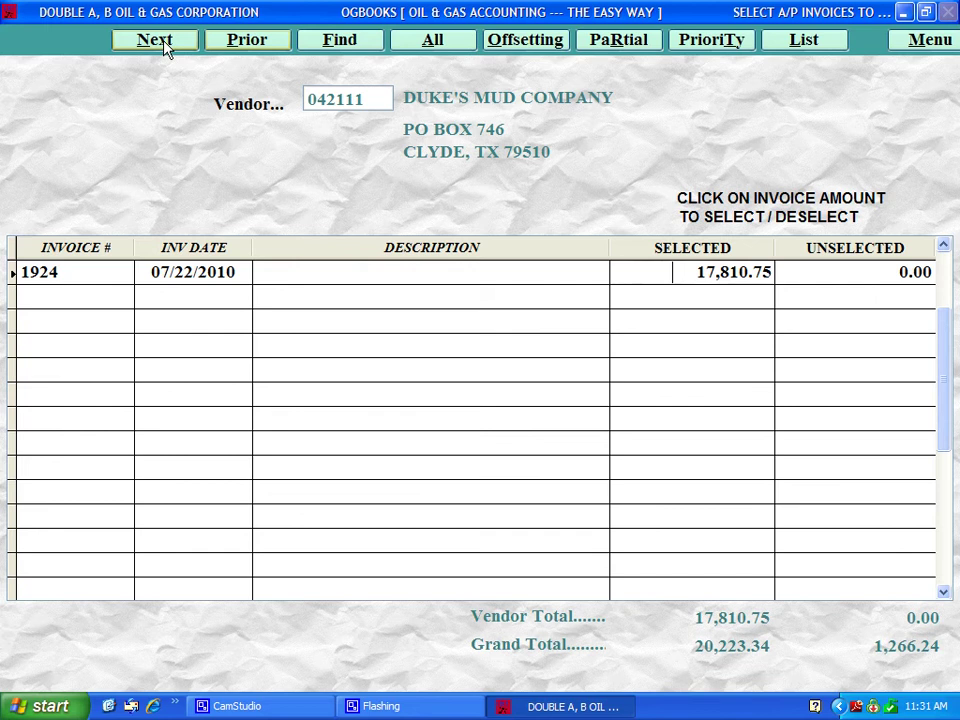
pyautogui.click(634, 277)
pyautogui.click(620, 42)
pyautogui.write('5000 .00')
pyautogui.press('Return')
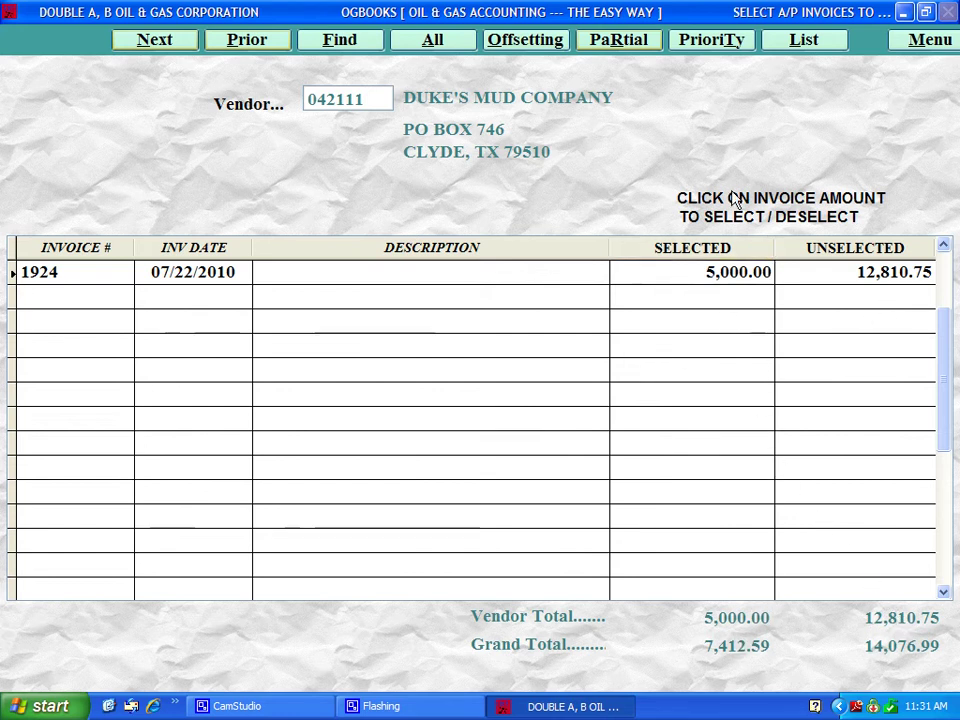
# Step: List the A/P invoices to pay on screen, showing selected but not unselected invoices, and review the report
pyautogui.click(825, 44)
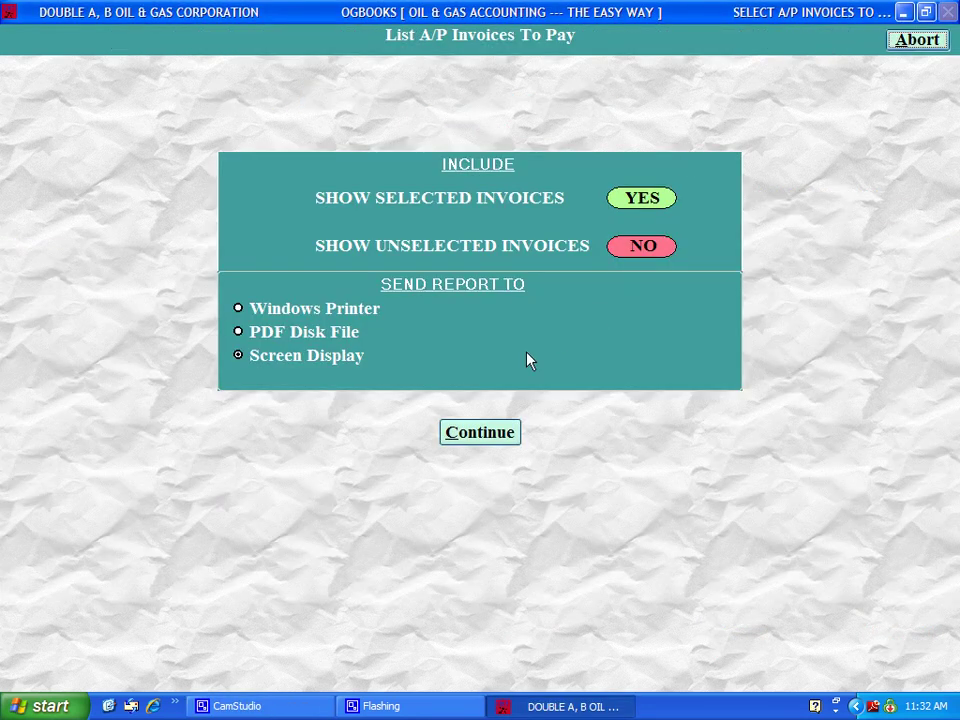
pyautogui.click(467, 433)
pyautogui.scroll(-1, 608, 346)
pyautogui.scroll(2, 608, 346)
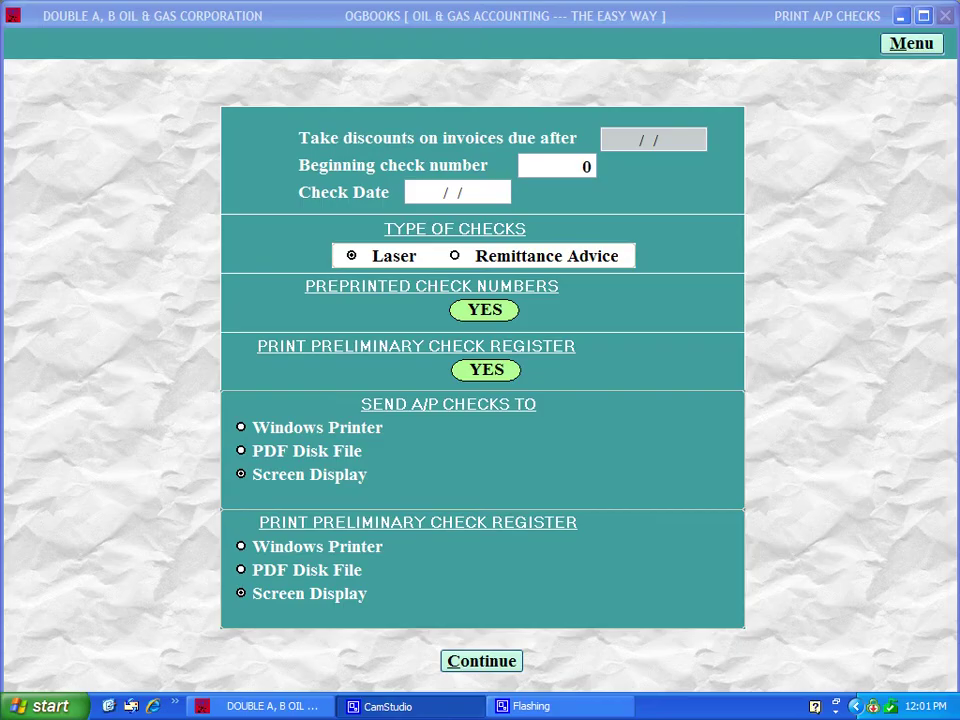
# Step: Set up A/P check printing with discounts on invoices due after 01/01/2000, beginning check number 2546 and check date 09/15/2010
pyautogui.write('01012')
pyautogui.write('000')
pyautogui.write('2546')
pyautogui.press('Return')
pyautogui.write('09/15/2010')
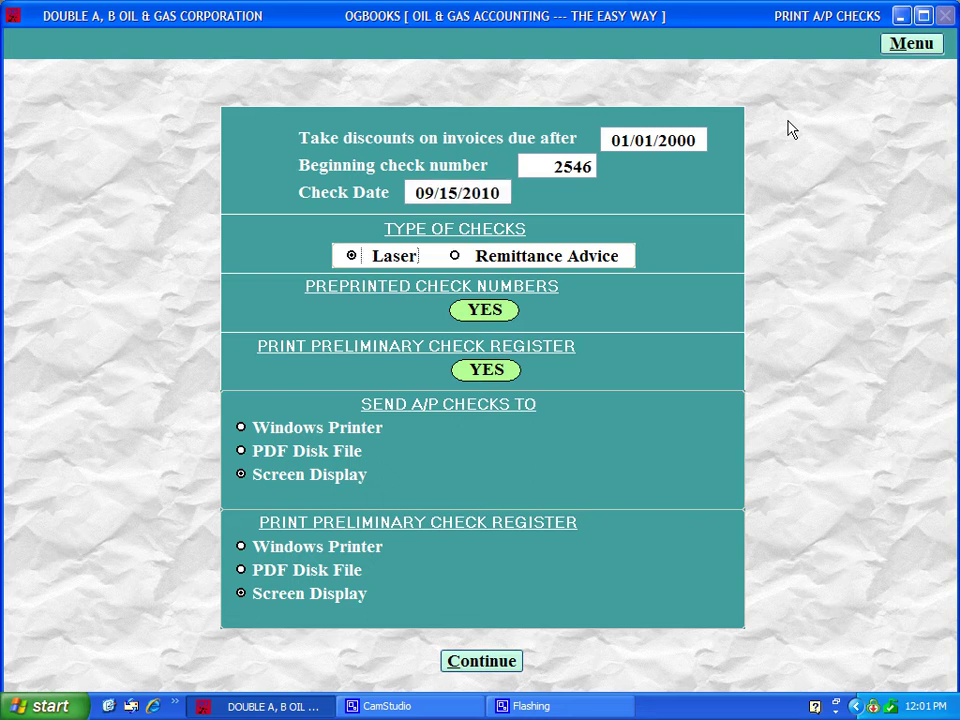
# Step: Generate the laser A/P checks to the screen, examine the check for Duke's Mud Company, and close the preview
pyautogui.click(493, 661)
pyautogui.scroll(-5, 527, 318)
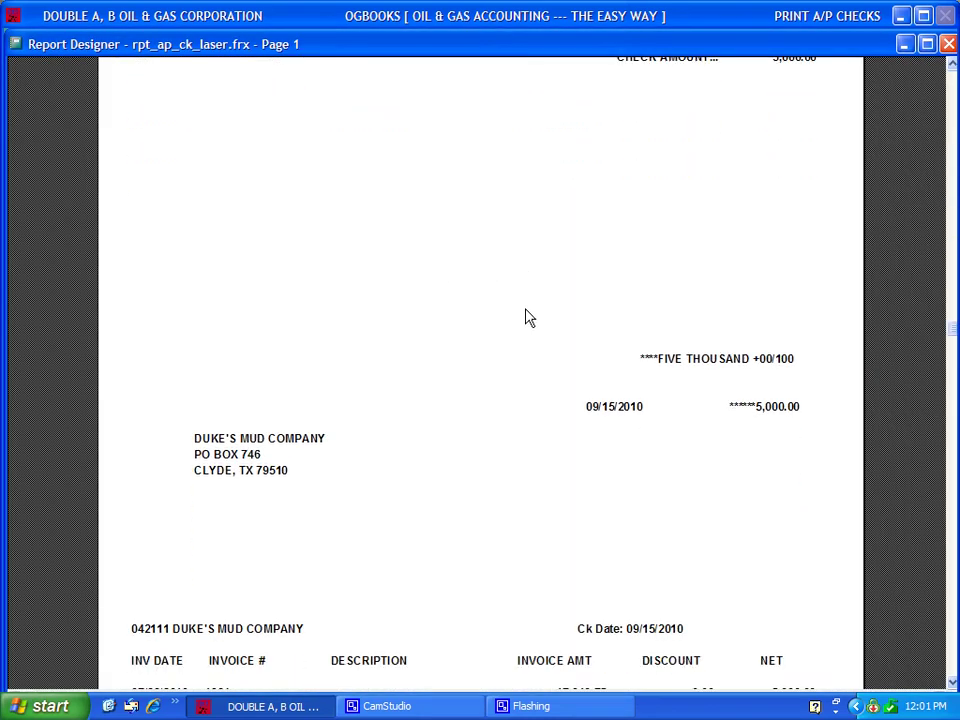
pyautogui.scroll(5, 527, 318)
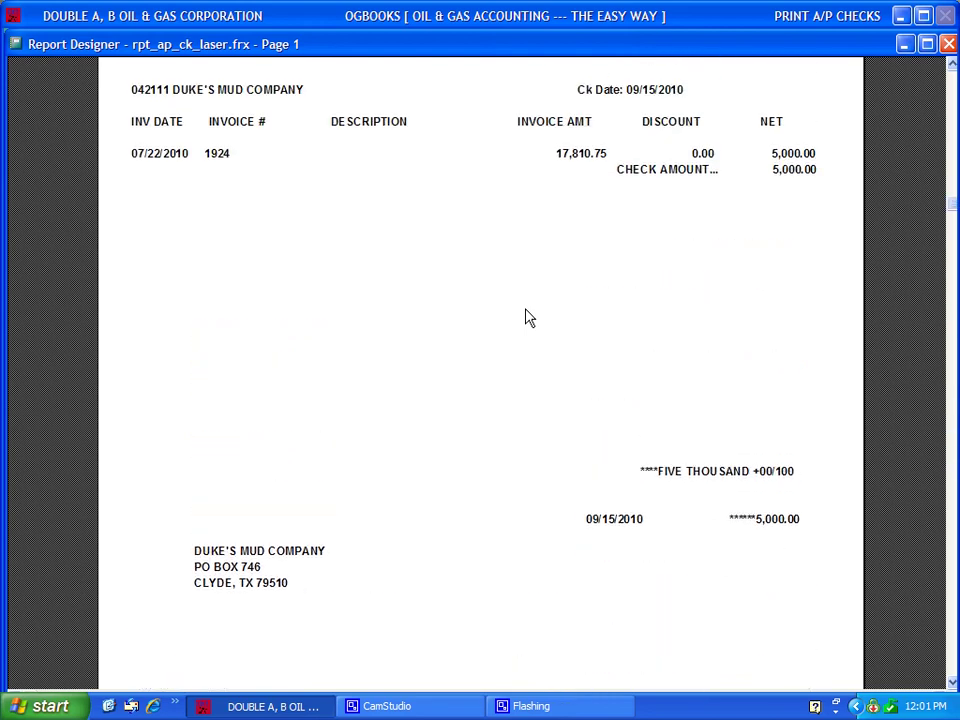
pyautogui.click(948, 44)
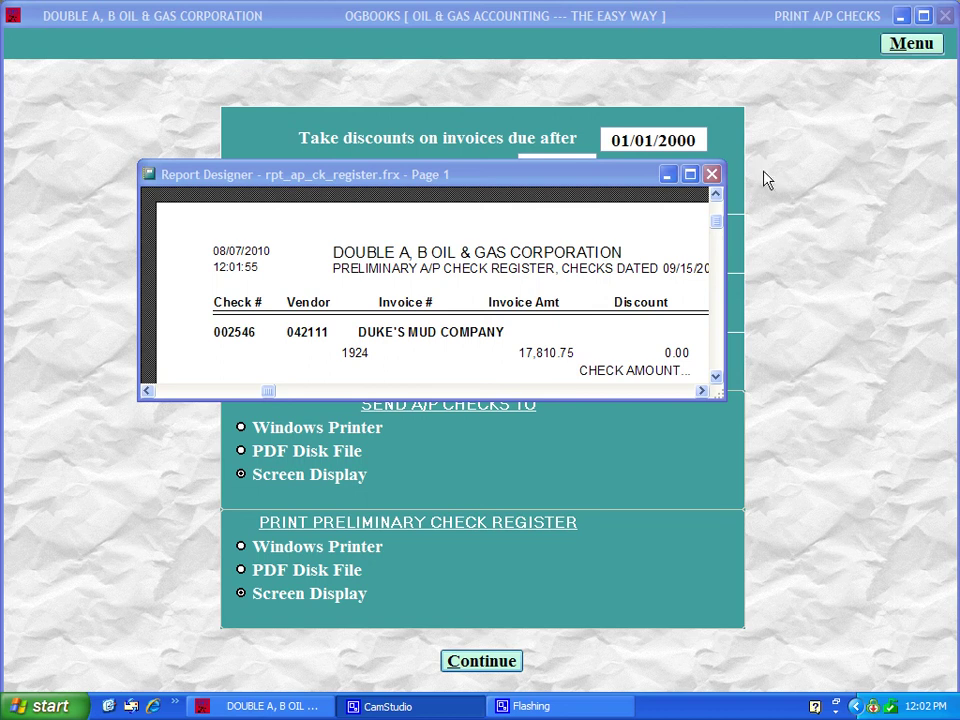
# Step: Enlarge the preliminary A/P check register, review the checks and amounts paid, and close it
pyautogui.click(689, 175)
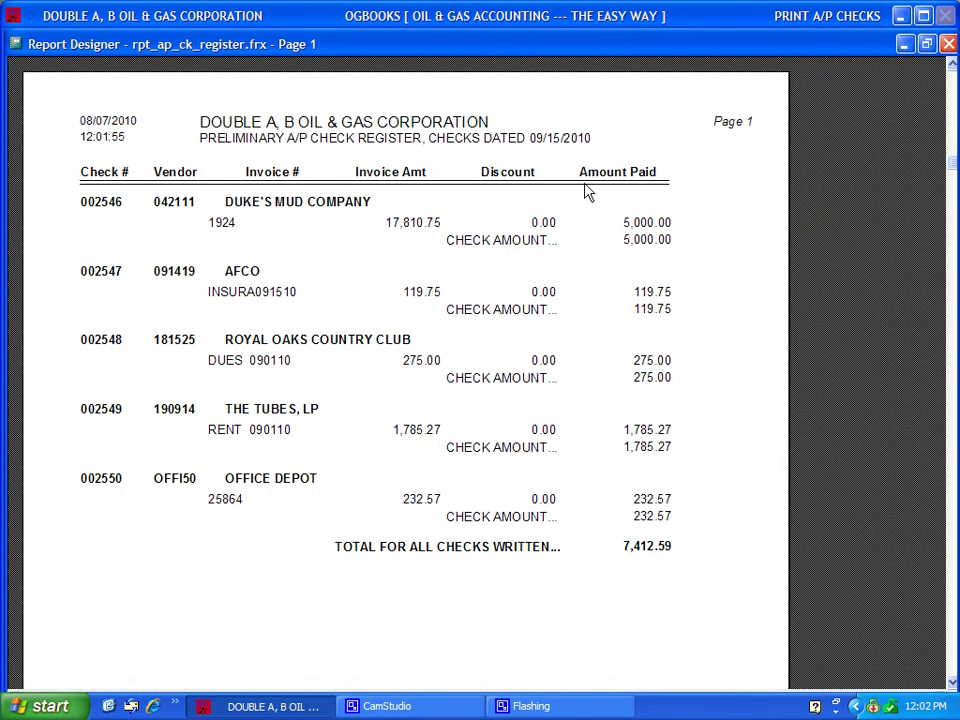
pyautogui.scroll(-3, 653, 280)
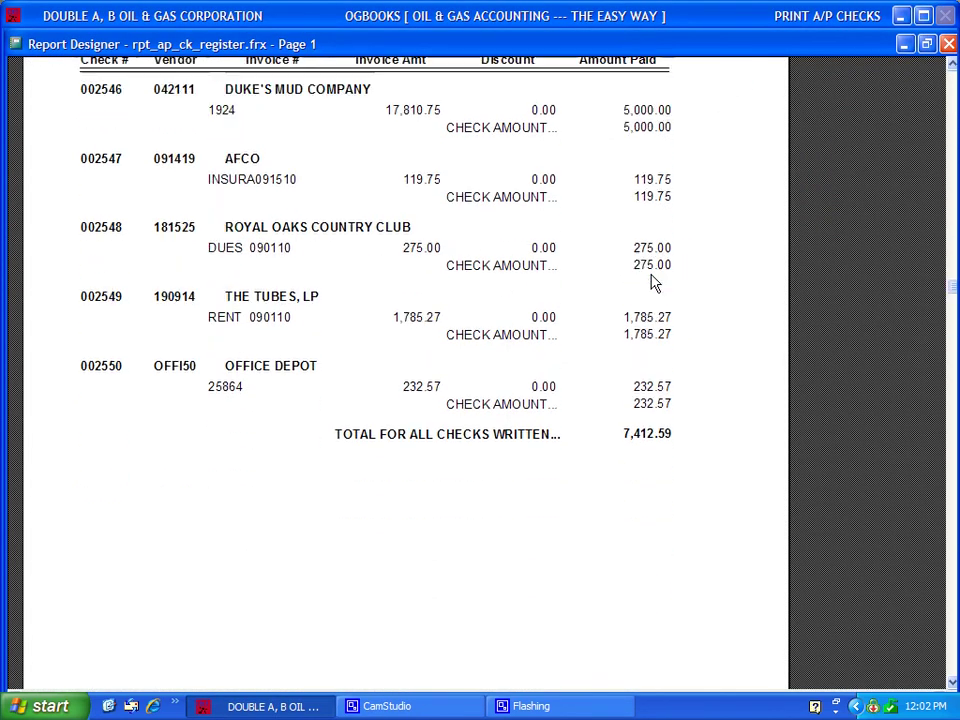
pyautogui.scroll(3, 653, 280)
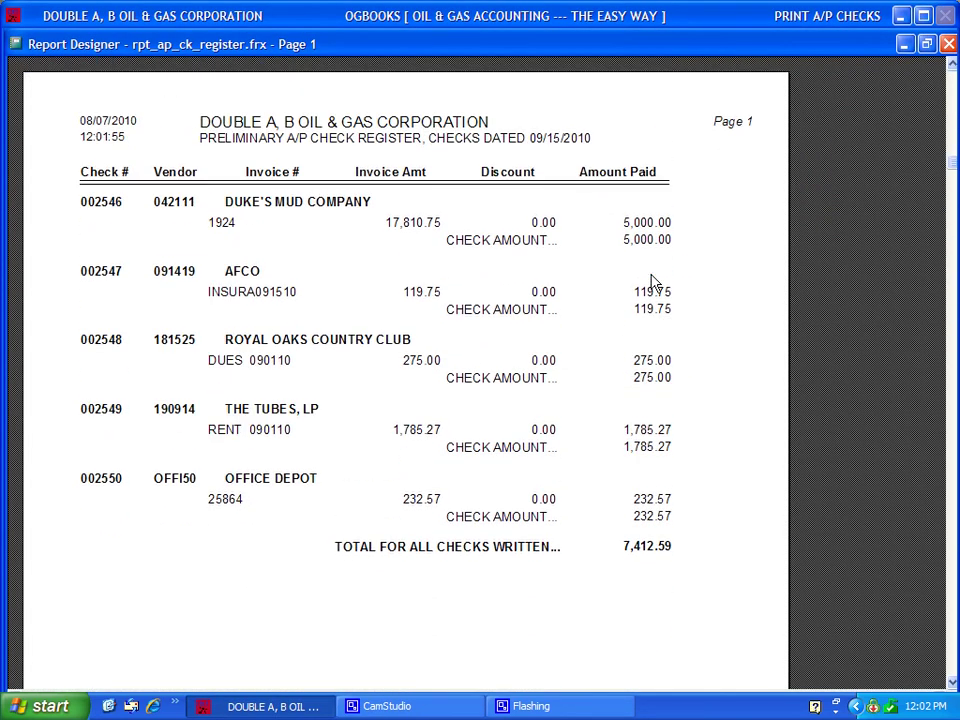
pyautogui.click(945, 43)
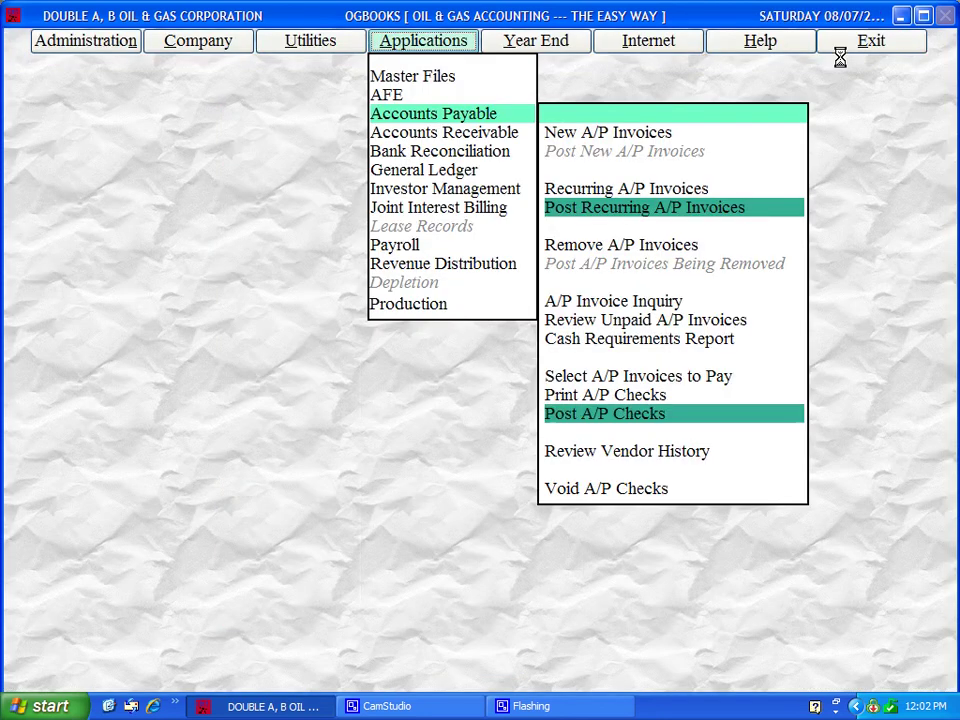
# Step: Post the A/P checks to September of the 01/2010 - 12/2010 general ledger year
pyautogui.click(627, 416)
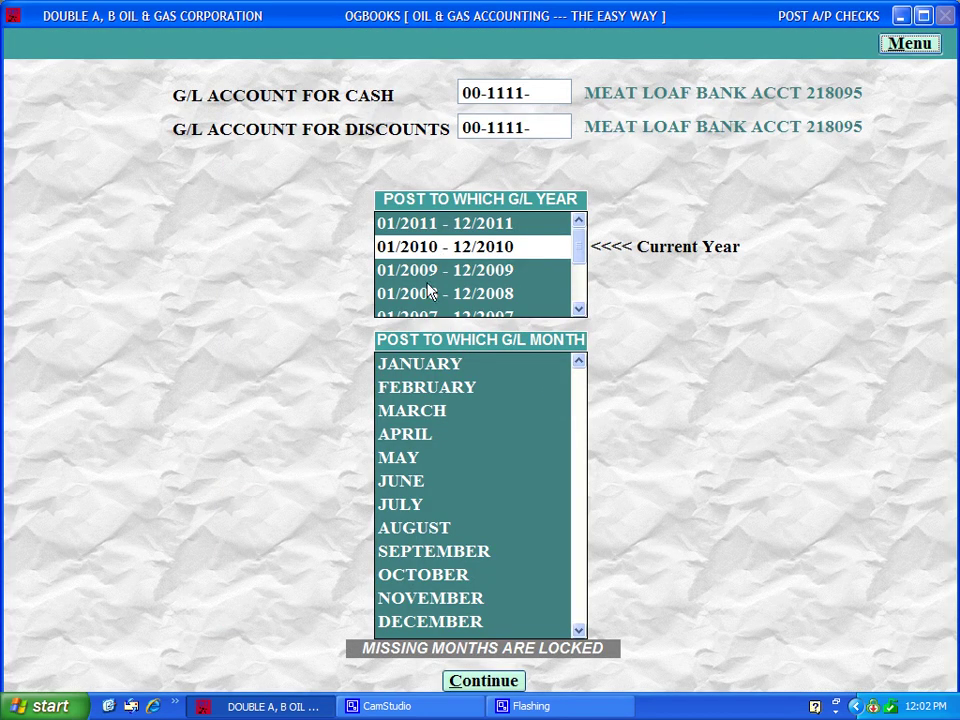
pyautogui.click(416, 551)
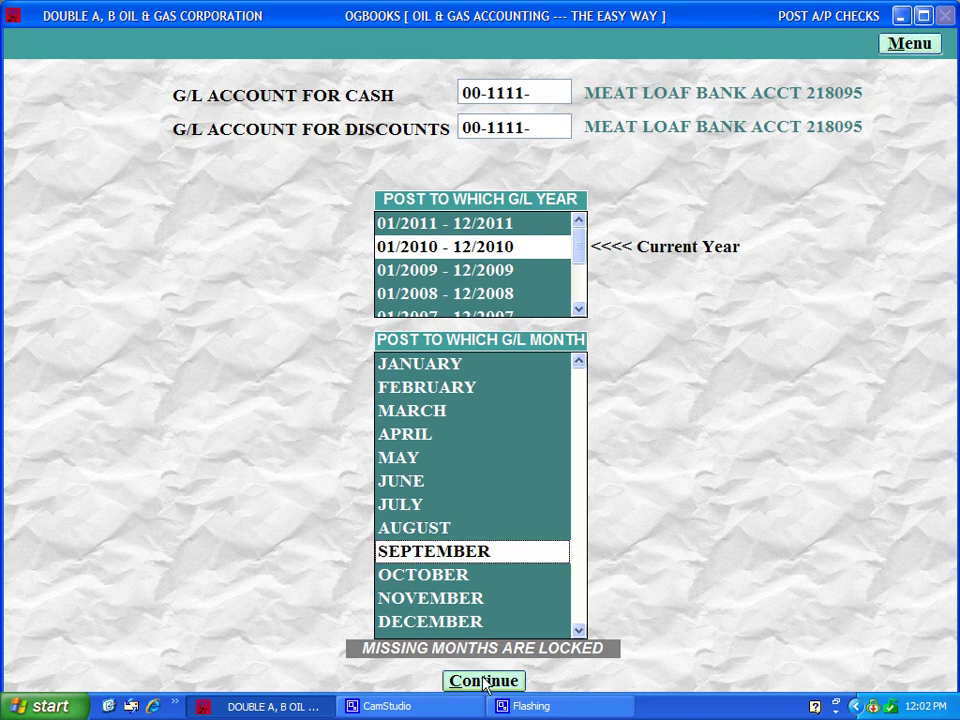
pyautogui.click(484, 680)
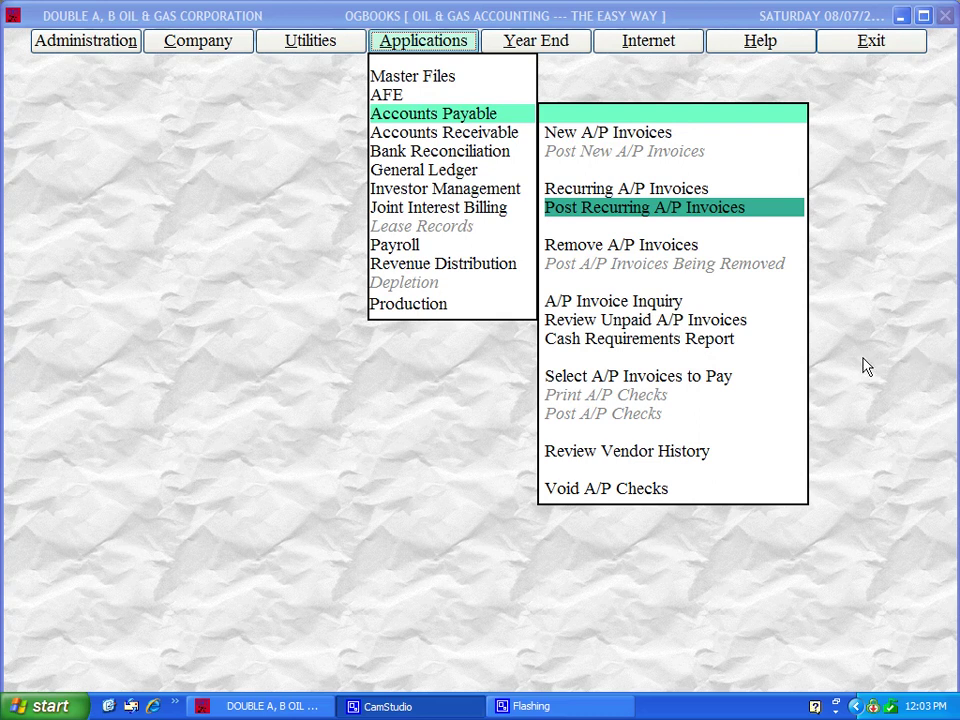
# Step: Open the vendor history review and limit it to vendors Basic Energy Services LP through Basic Energy Services (Knox City)
pyautogui.click(676, 458)
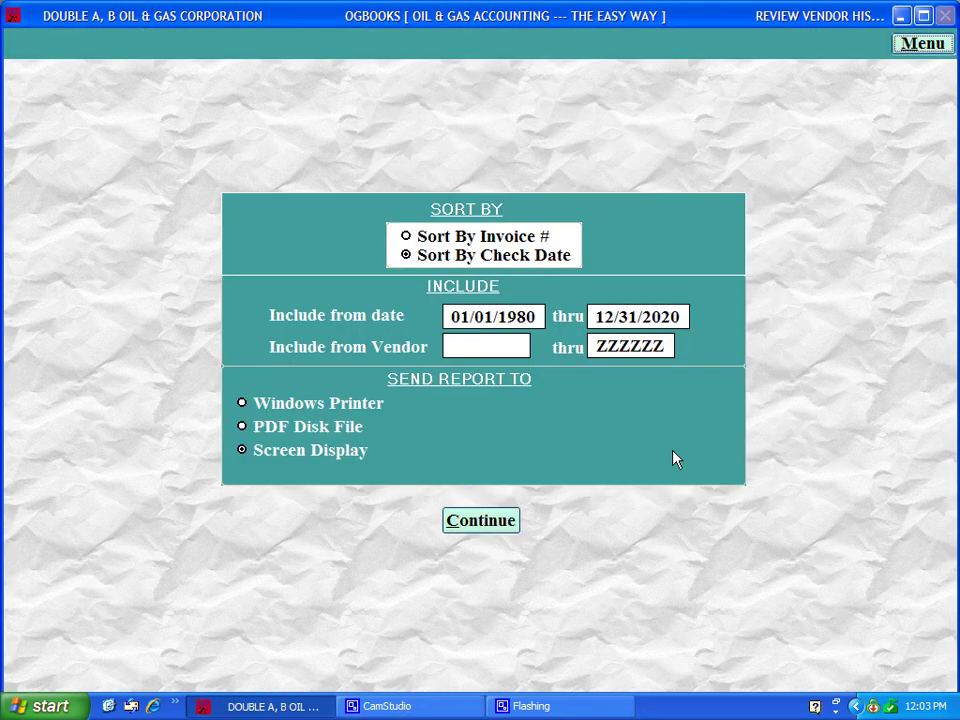
pyautogui.click(464, 341)
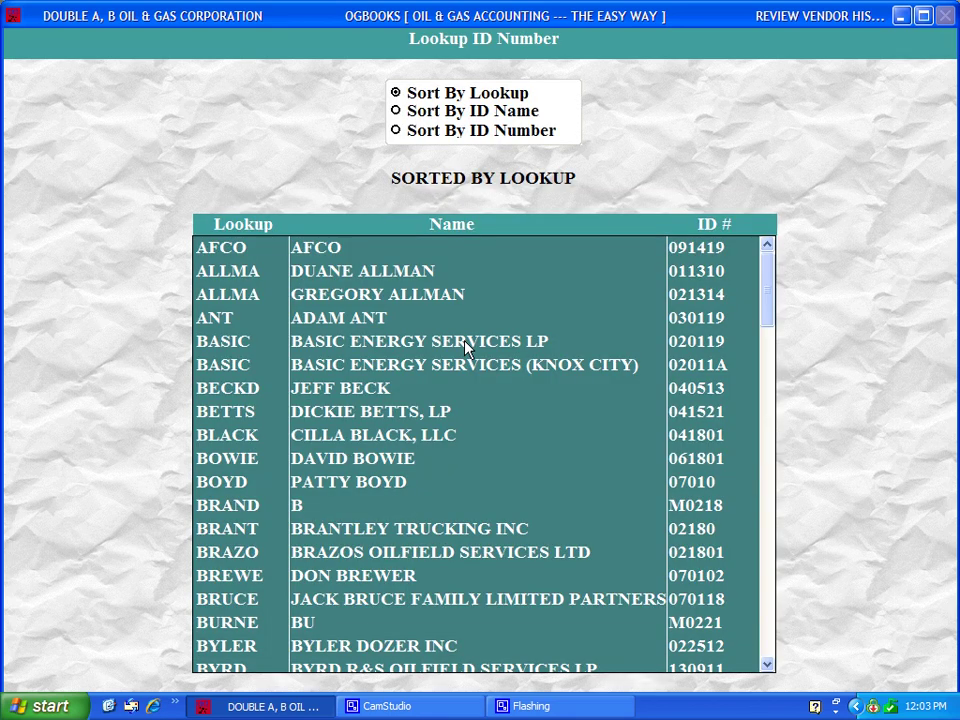
pyautogui.click(465, 343)
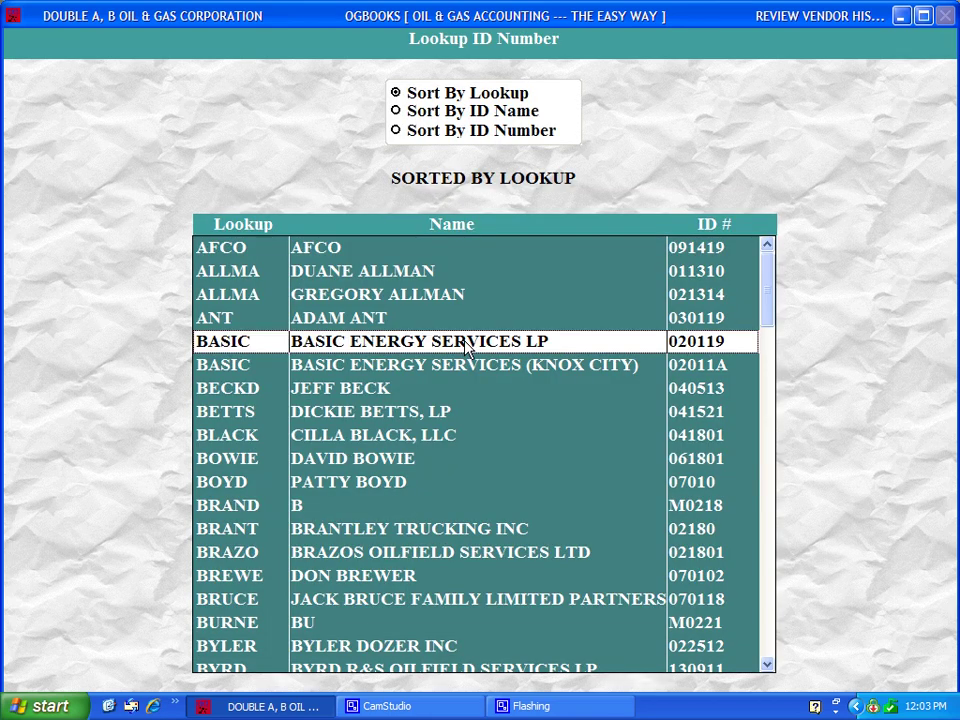
pyautogui.doubleClick(515, 343)
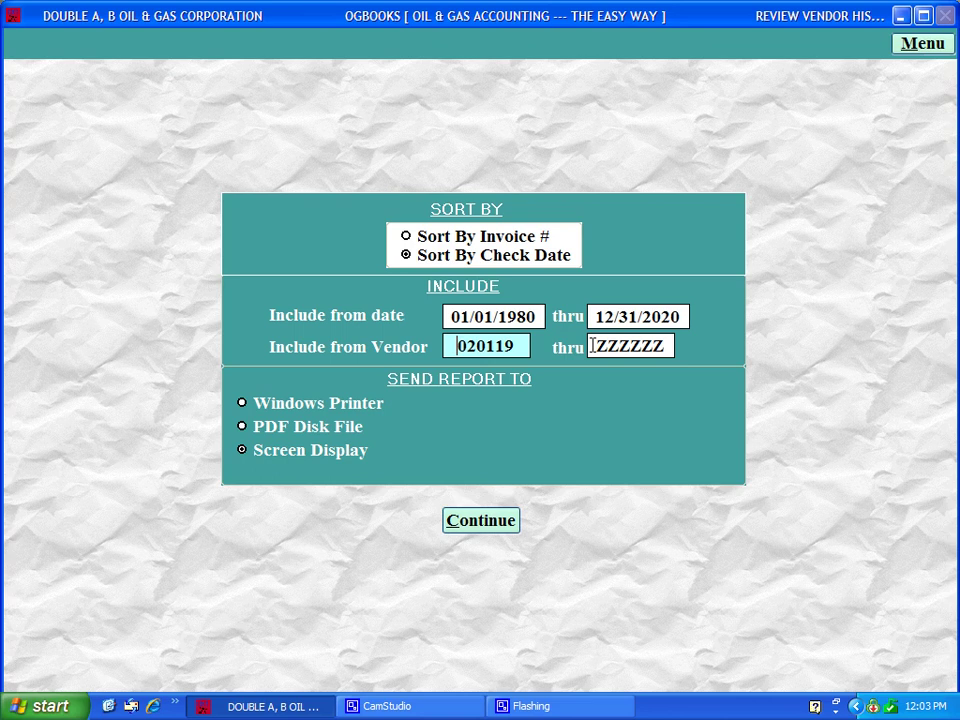
pyautogui.click(592, 345)
pyautogui.doubleClick(380, 366)
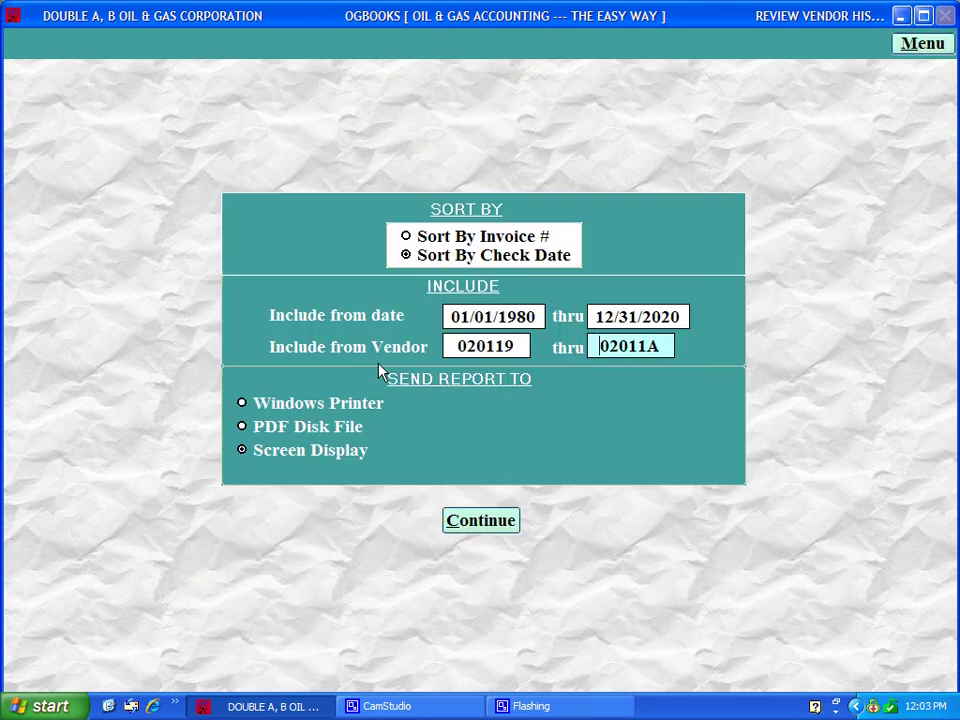
# Step: Set the starting date to 01/01/2005, display the vendor history sorted by check date on screen, and review its invoices and totals
pyautogui.click(445, 316)
pyautogui.write('01/')
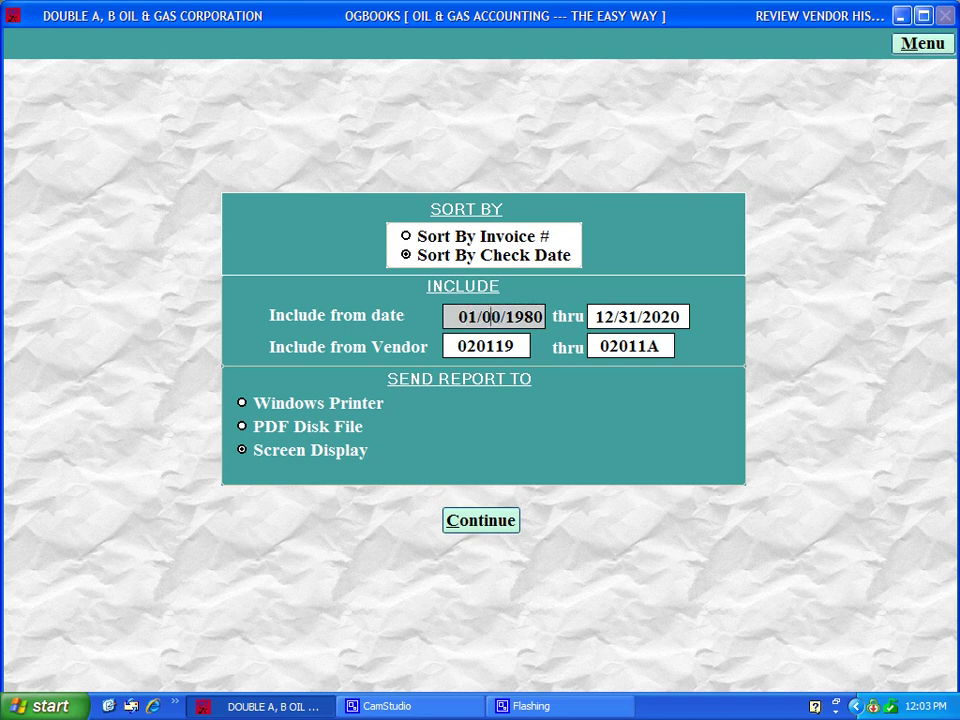
pyautogui.write('2005')
pyautogui.press('Return')
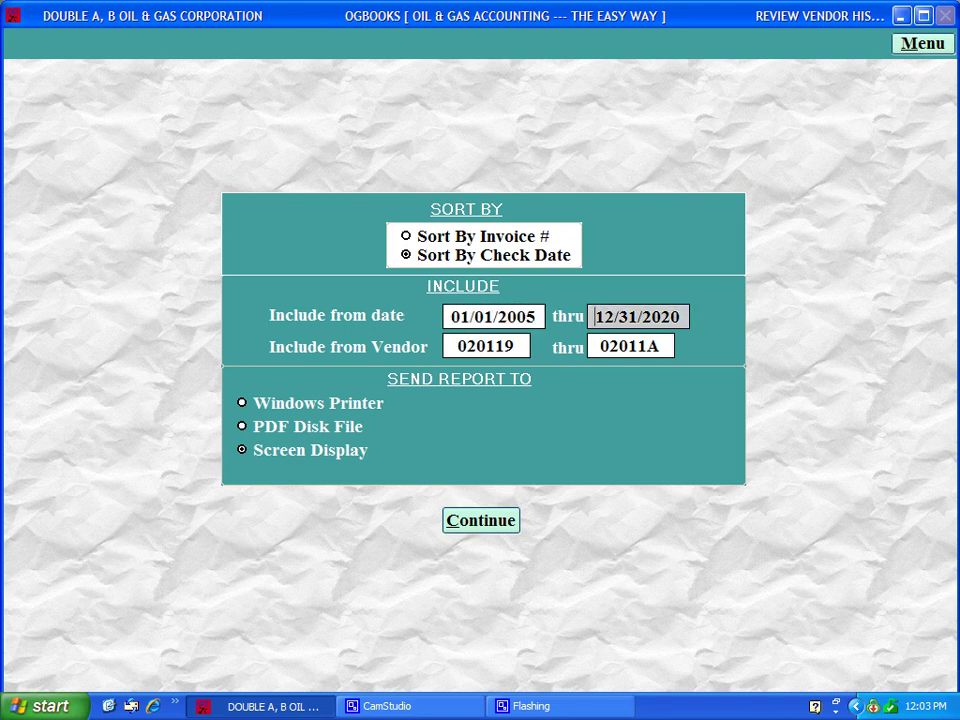
pyautogui.click(505, 528)
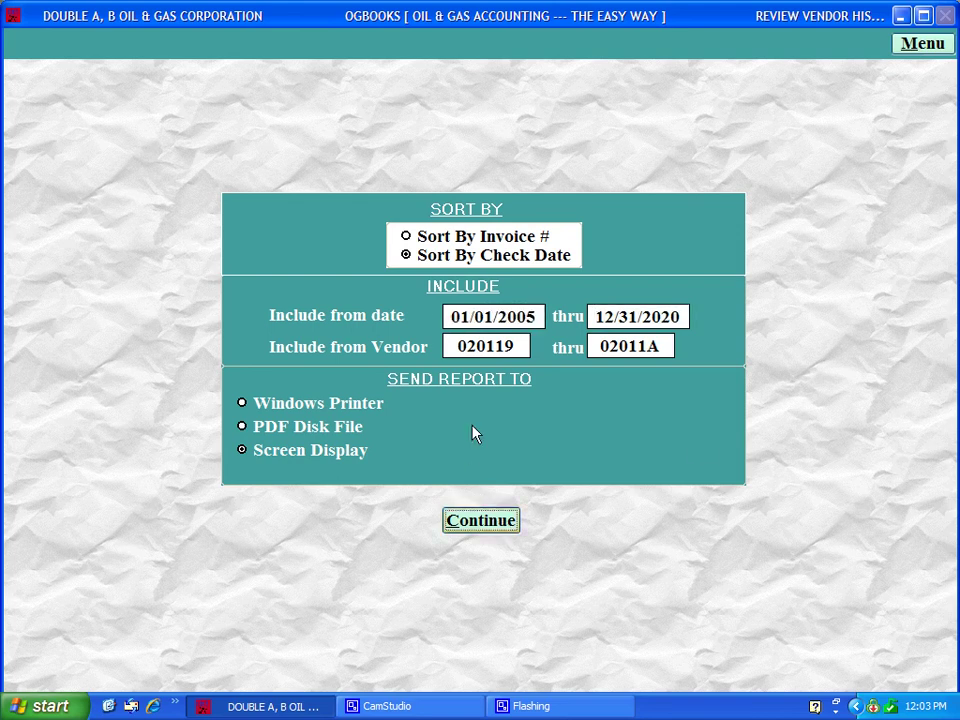
pyautogui.scroll(-2, 638, 299)
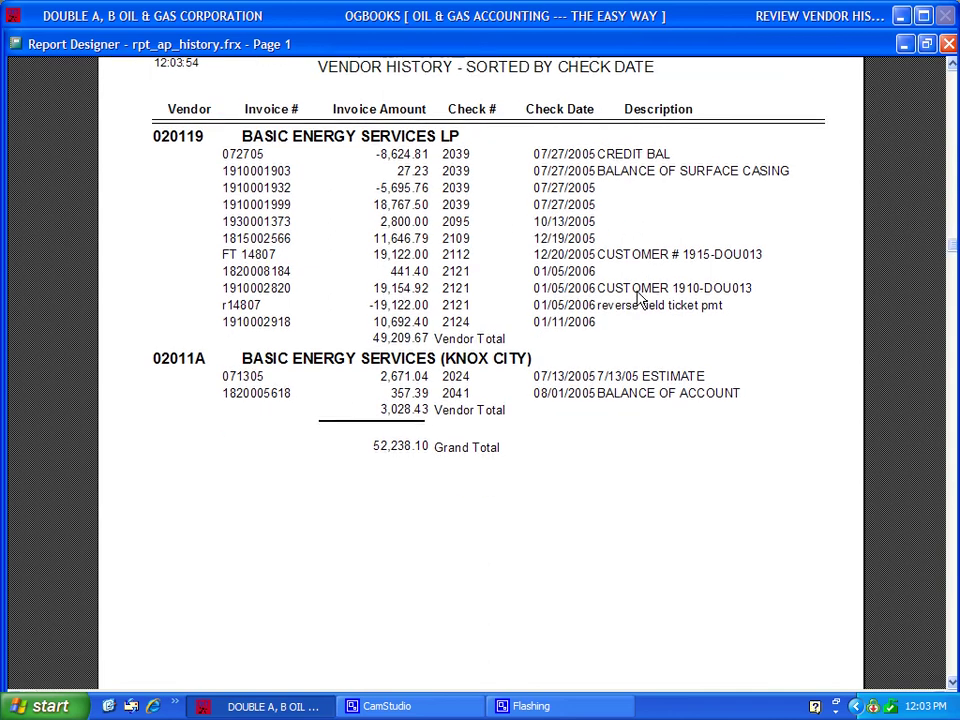
pyautogui.scroll(3, 638, 299)
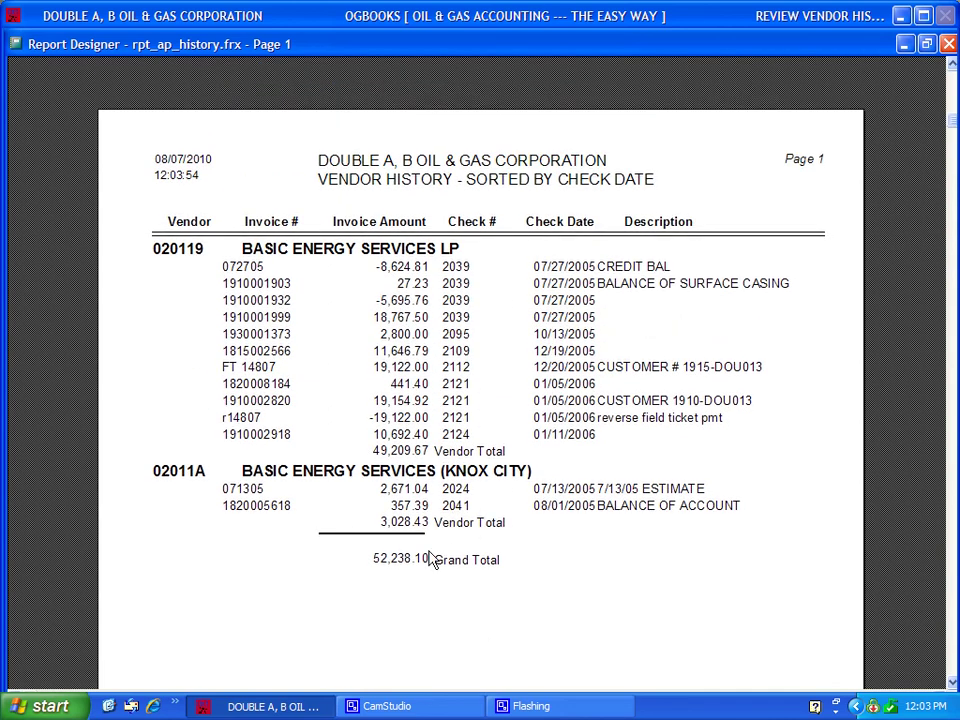
# Step: Close the vendor history report and add vendor AFCO's check 002547, dated 09/15/2010, to the A/P checks to void
pyautogui.click(950, 42)
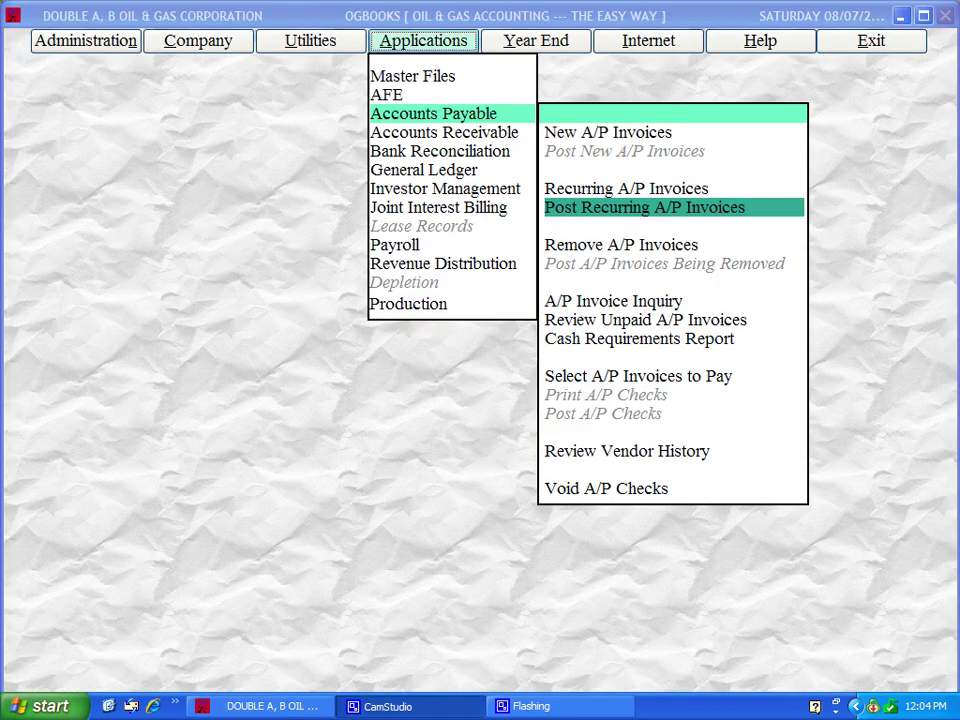
pyautogui.click(632, 492)
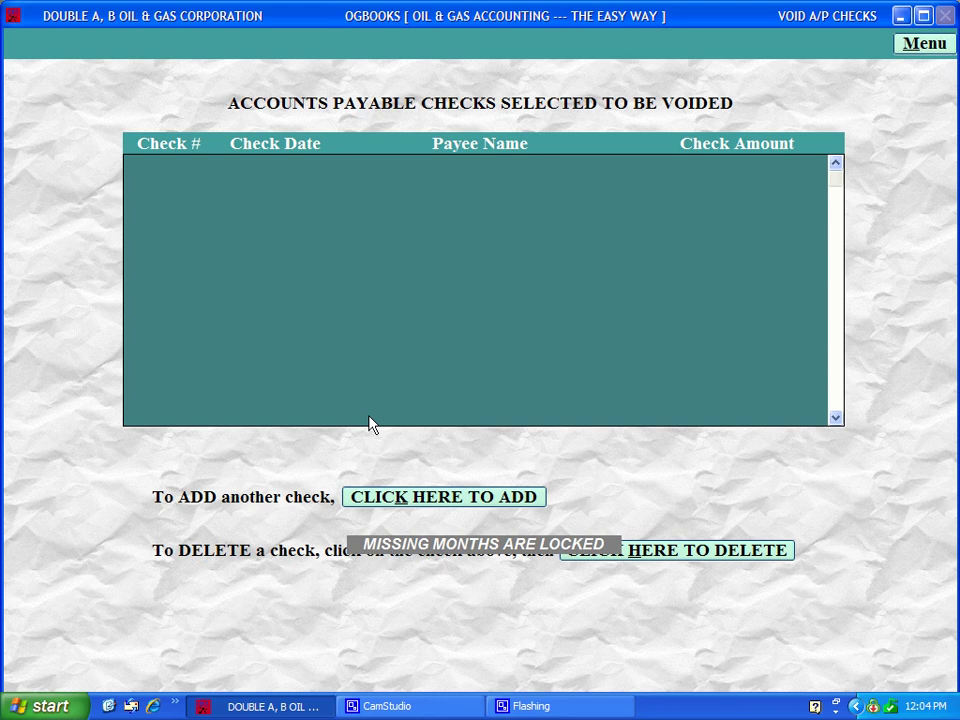
pyautogui.click(440, 499)
pyautogui.click(439, 120)
pyautogui.doubleClick(439, 119)
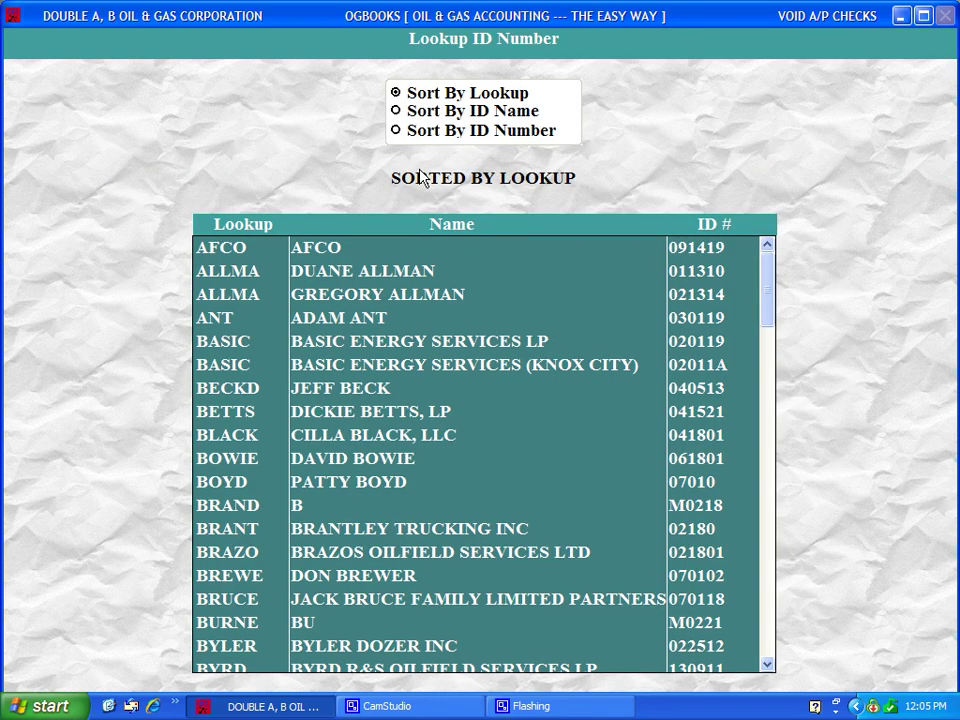
pyautogui.doubleClick(333, 252)
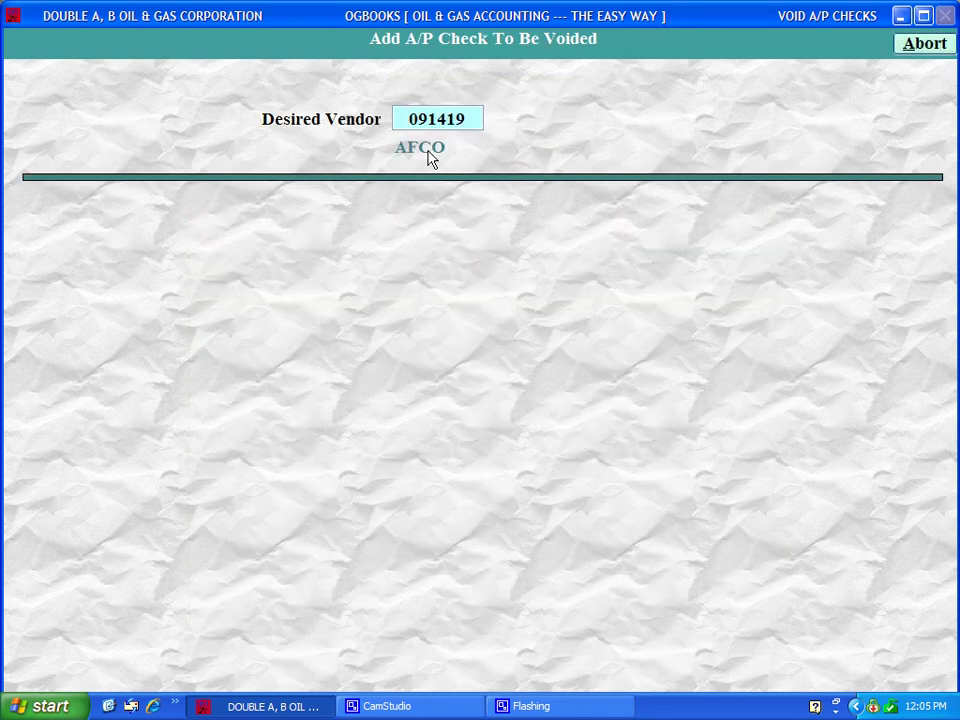
pyautogui.doubleClick(418, 285)
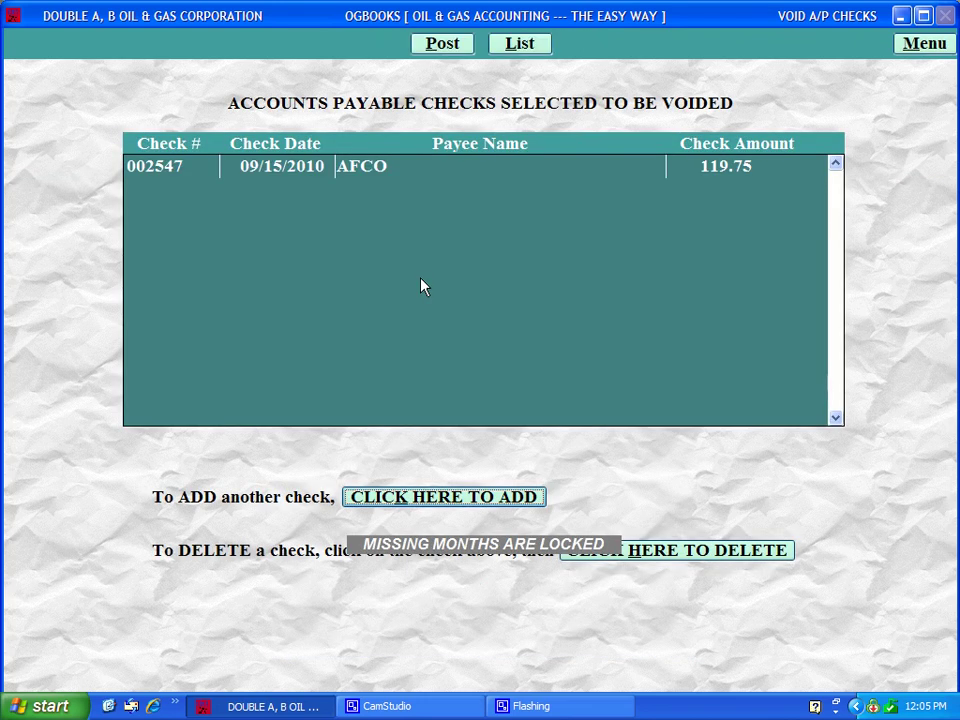
# Step: Post the voided A/P check to September of the 01/2010 - 12/2010 general ledger year
pyautogui.click(445, 47)
pyautogui.click(437, 406)
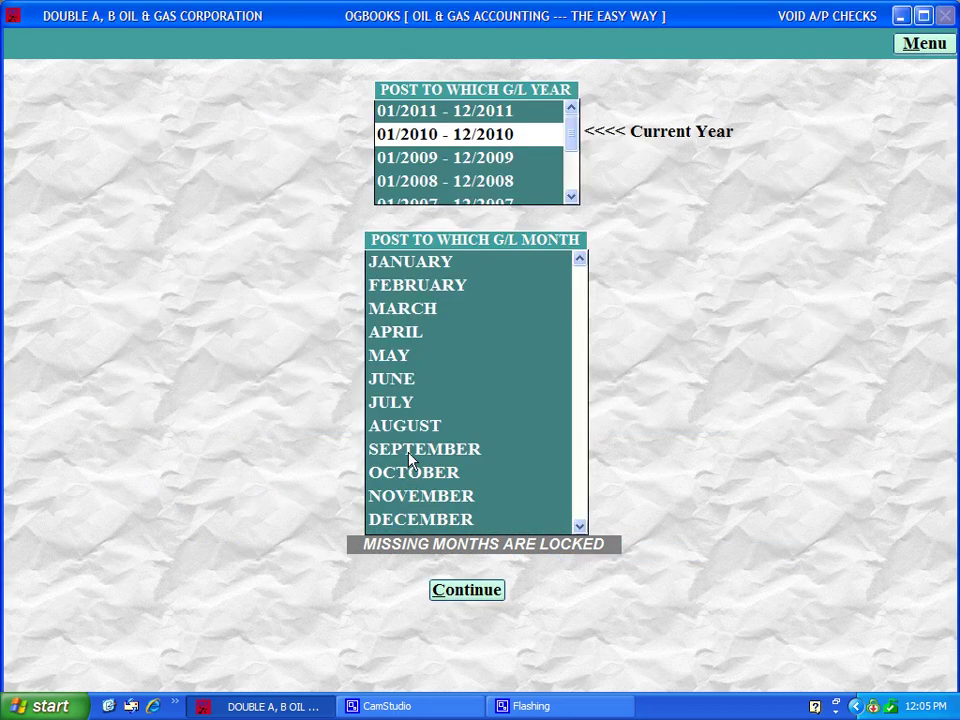
pyautogui.click(416, 453)
pyautogui.click(466, 591)
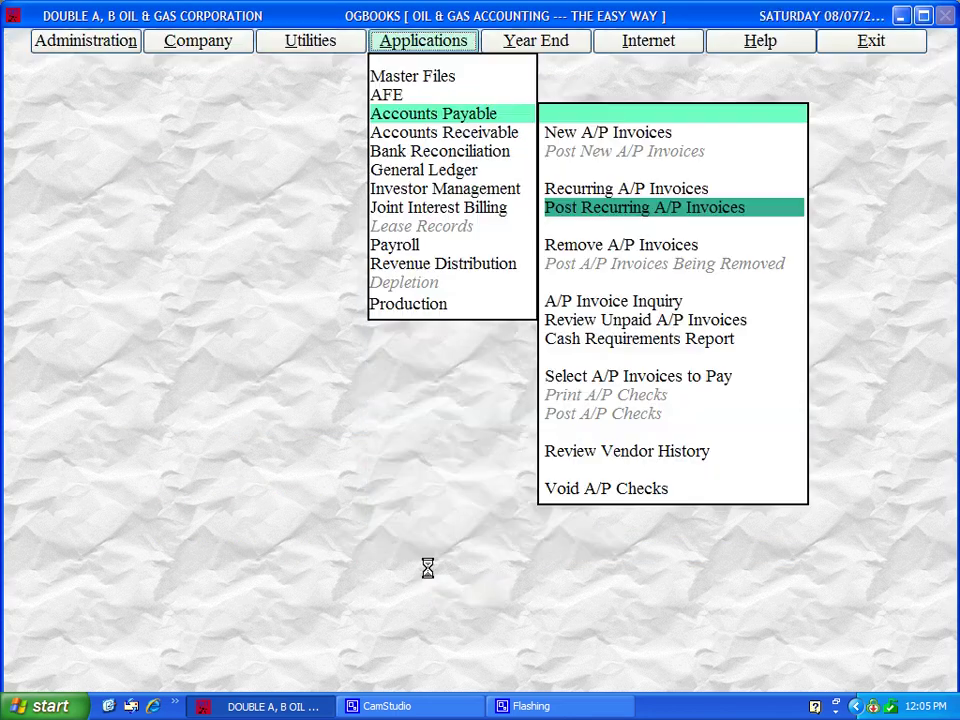
pyautogui.click(410, 706)
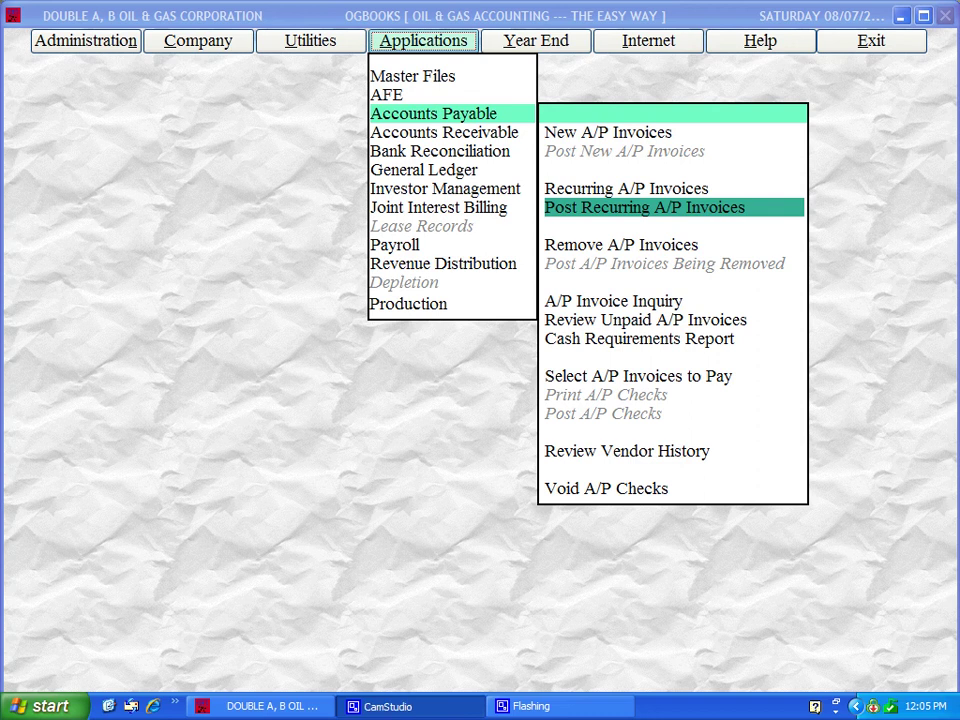